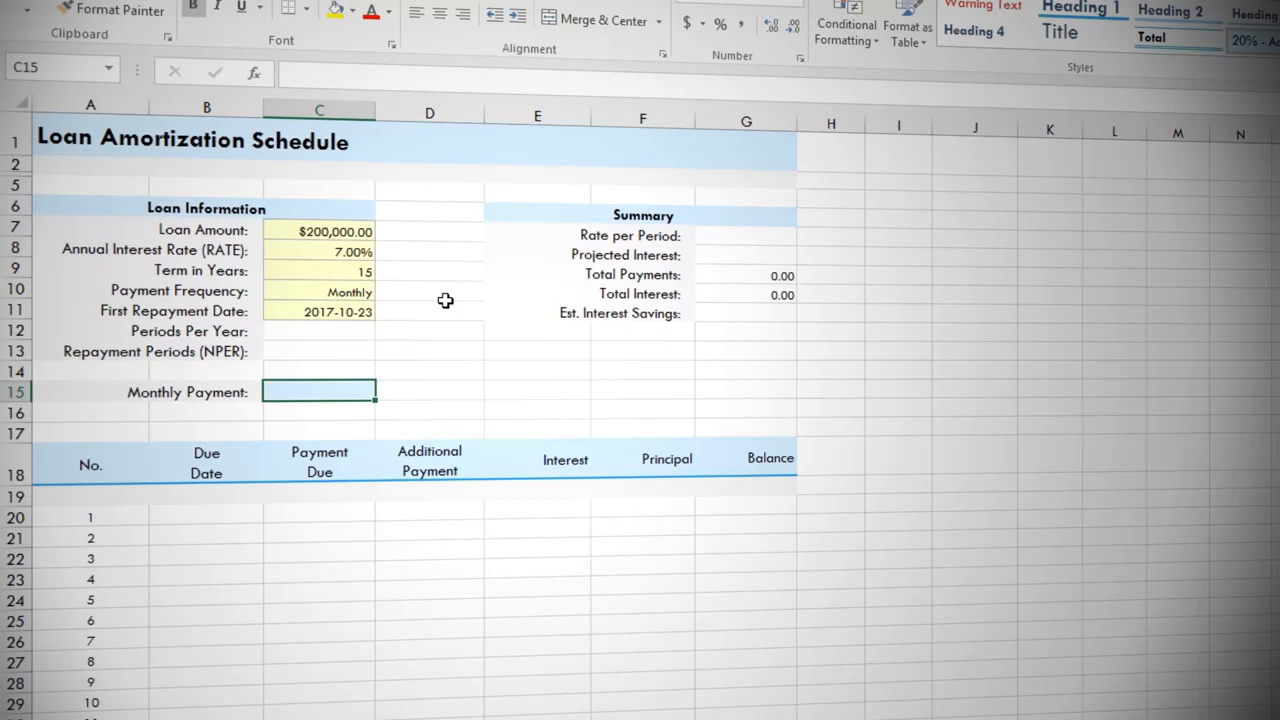
Step: Check which choices the Payment Frequency cell C10 offers, leaving its current selection in place
{"action": "left_click", "coordinate": [352, 284]}
{"action": "left_click", "coordinate": [385, 292]}
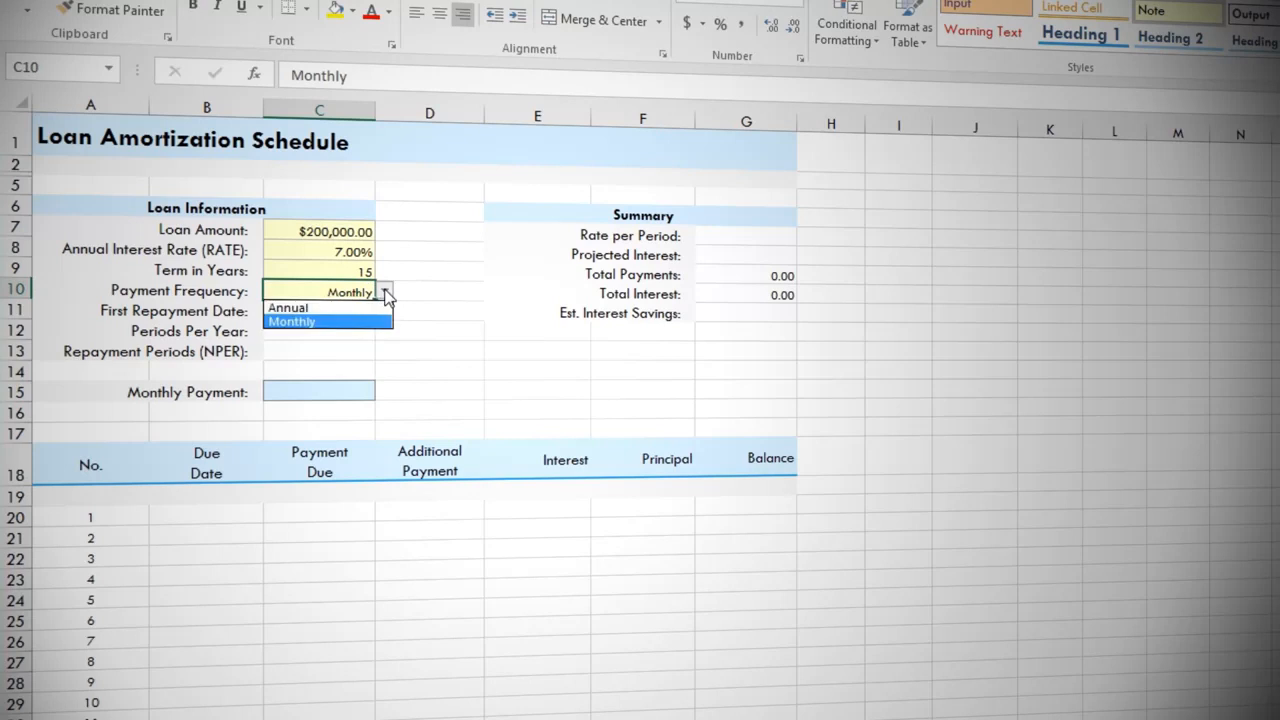
{"action": "left_click", "coordinate": [385, 292]}
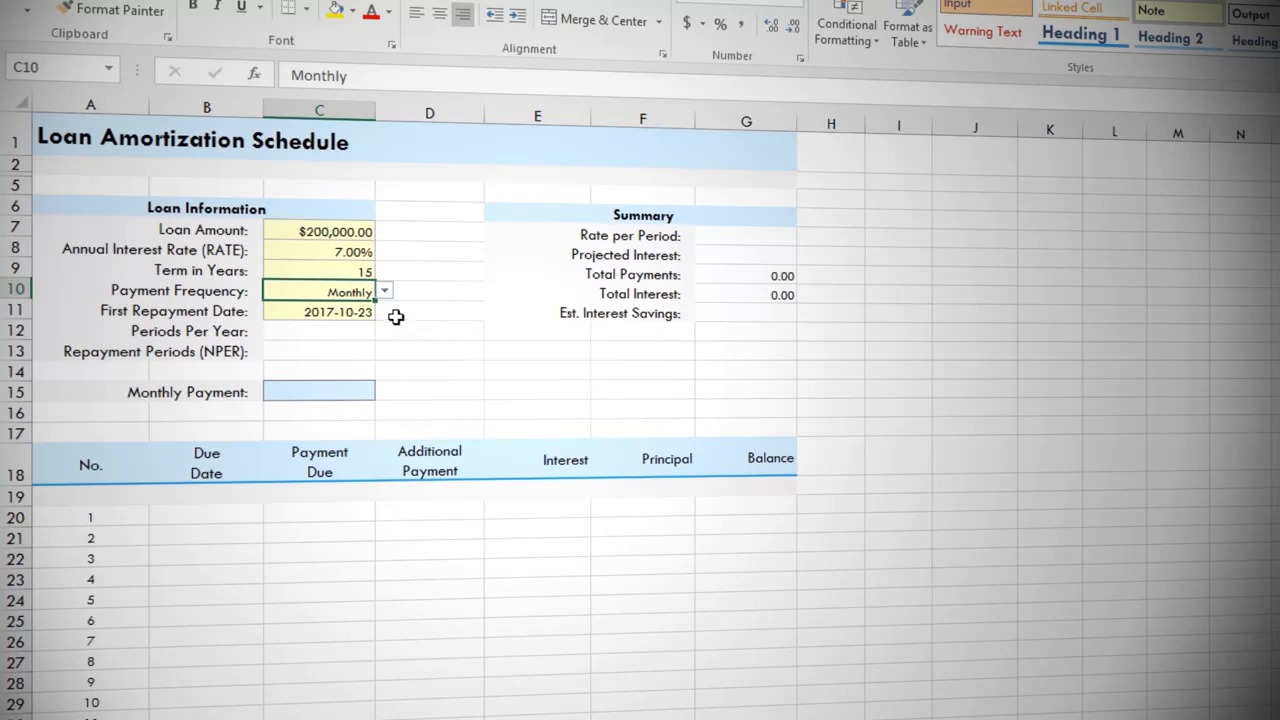
Step: Calculate Periods Per Year in C12 with the formula =IF(C10="Monthly",12,1)
{"action": "left_click", "coordinate": [364, 330]}
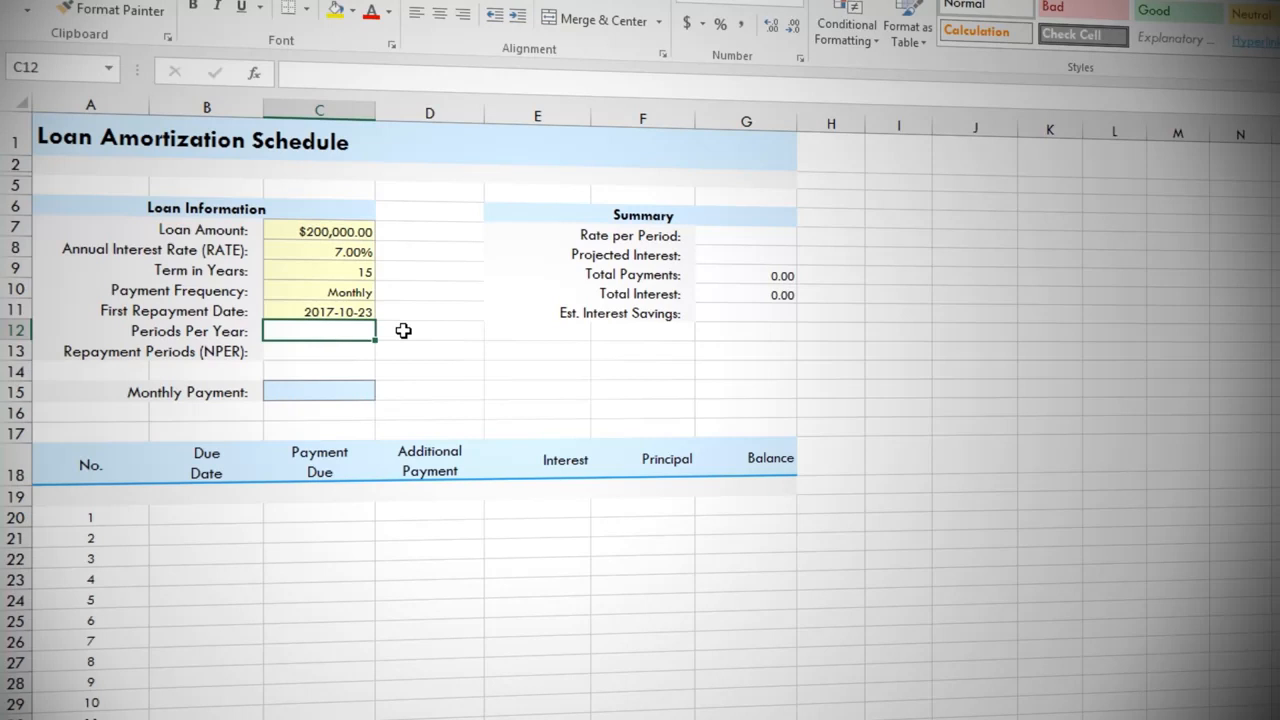
{"action": "type", "text": "=if("}
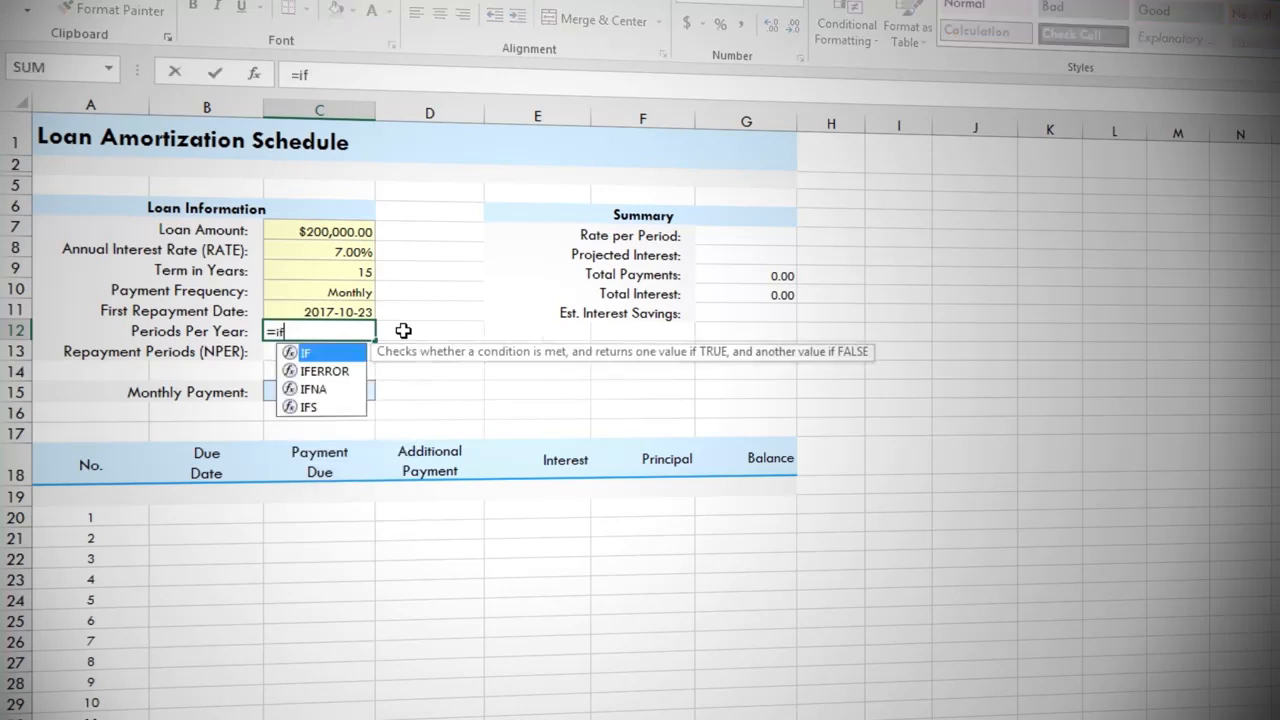
{"action": "left_click", "coordinate": [353, 291]}
{"action": "type", "text": "=\"Mont"}
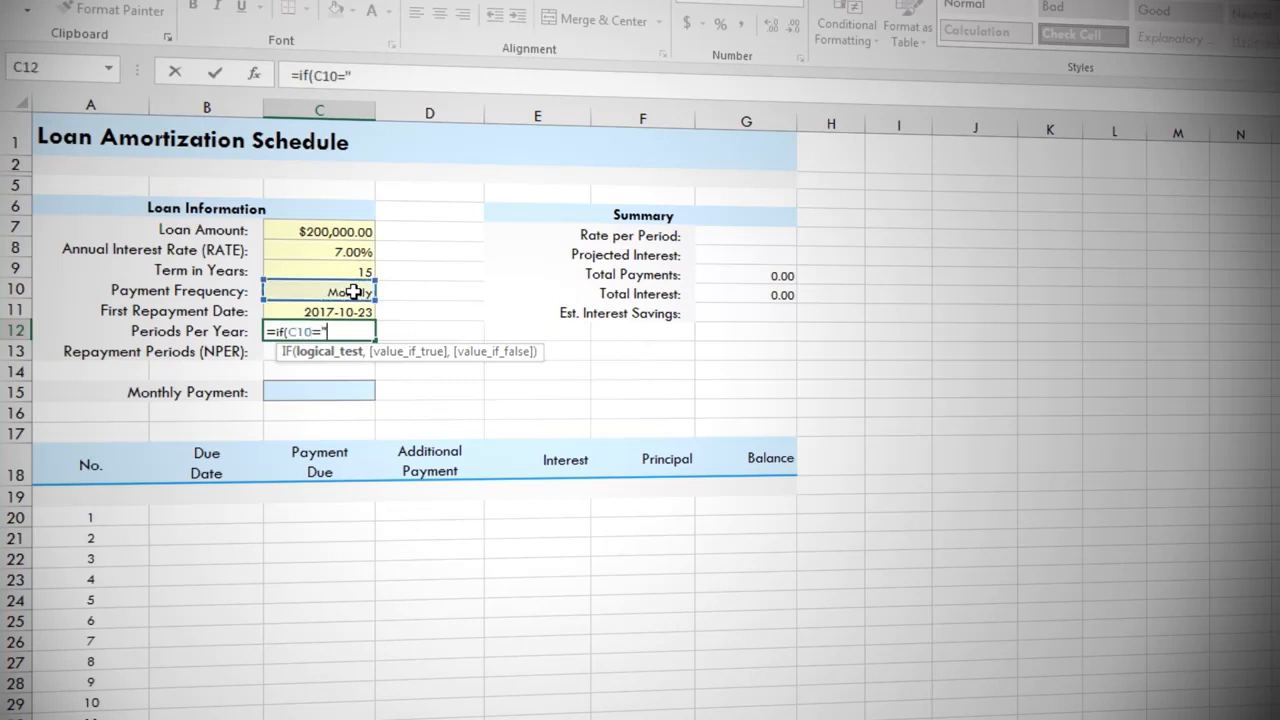
{"action": "type", "text": "hly"}
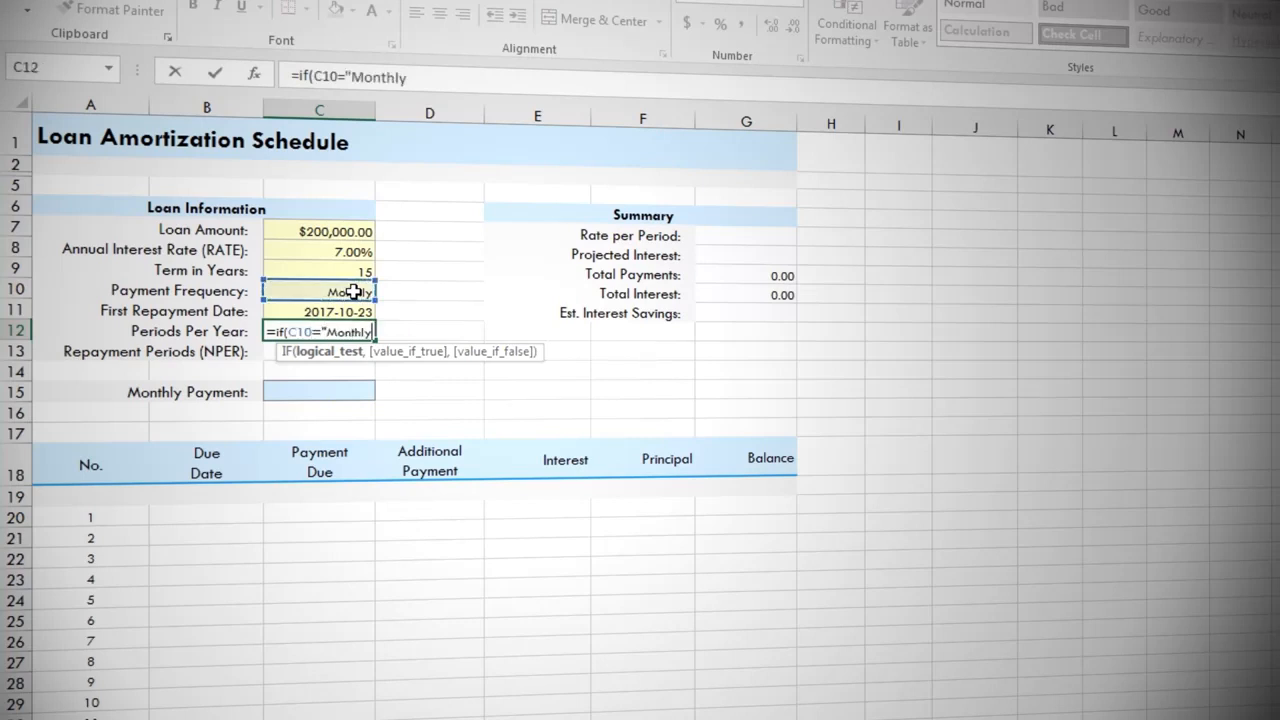
{"action": "type", "text": "\",12,"}
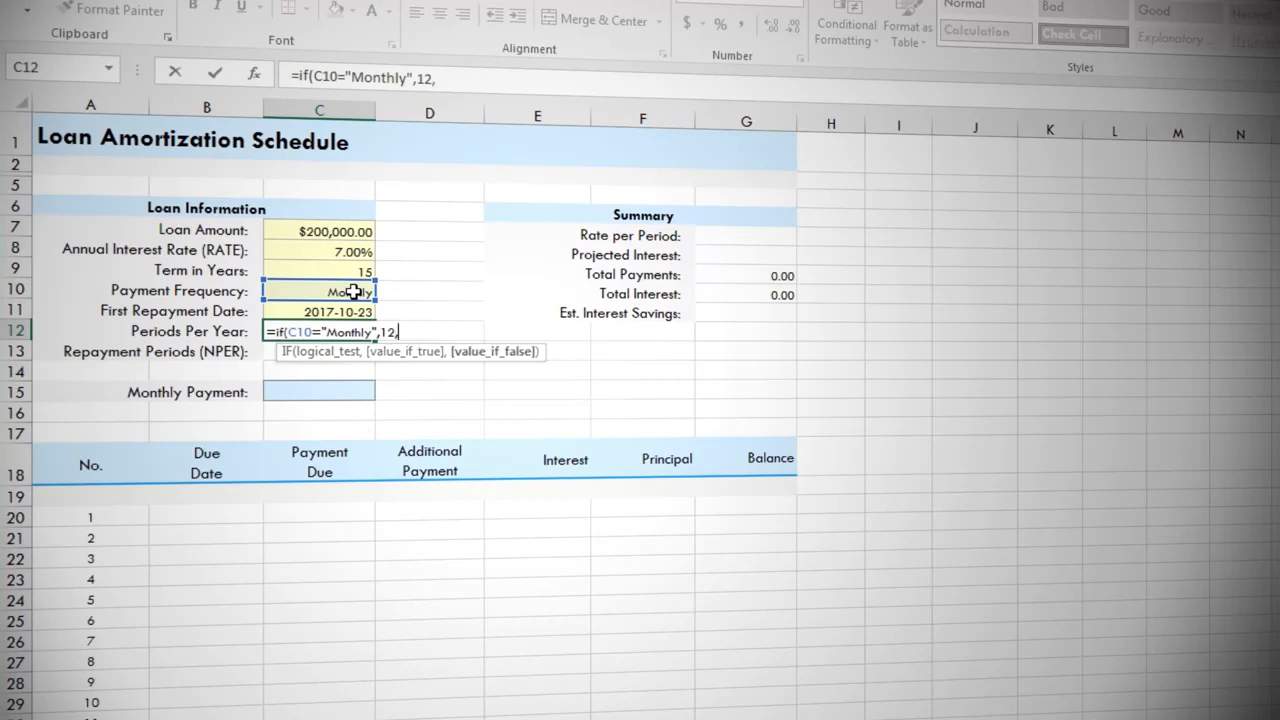
{"action": "type", "text": "1)"}
{"action": "key", "text": "Return"}
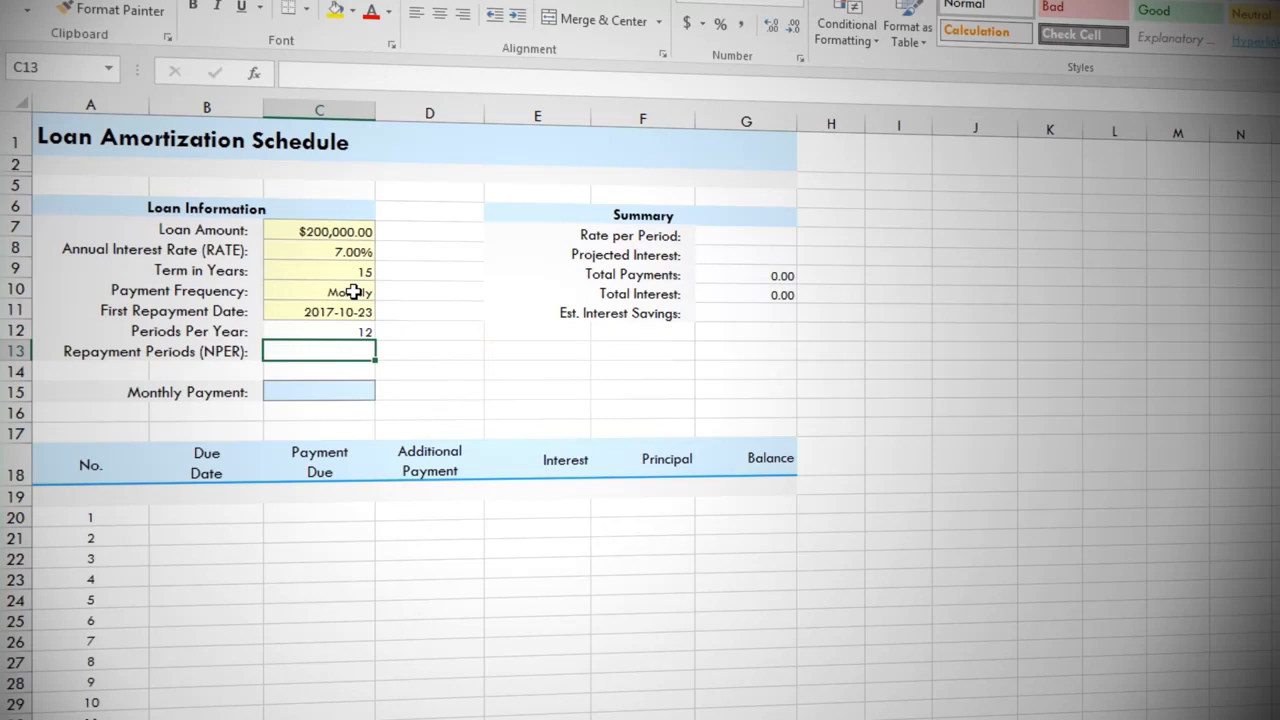
Step: Calculate Repayment Periods (NPER) in C13 by multiplying the term by the periods per year, =C9*C12
{"action": "type", "text": "="}
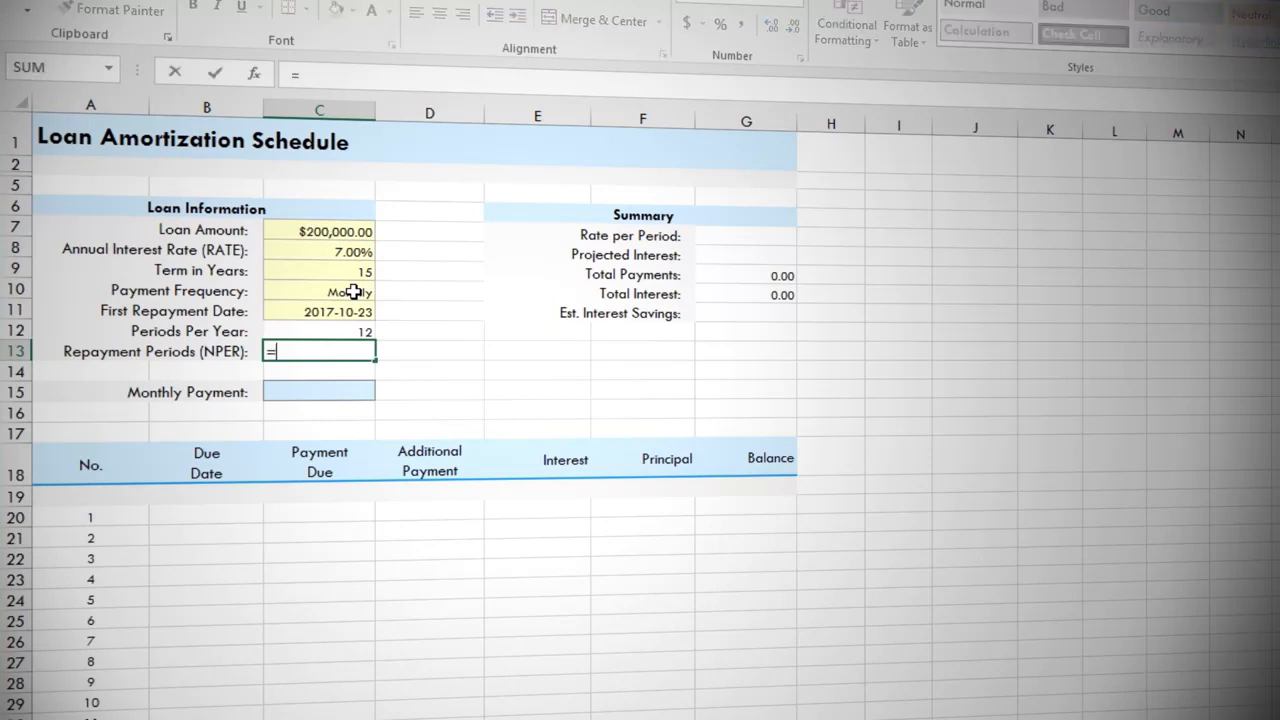
{"action": "left_click", "coordinate": [346, 271]}
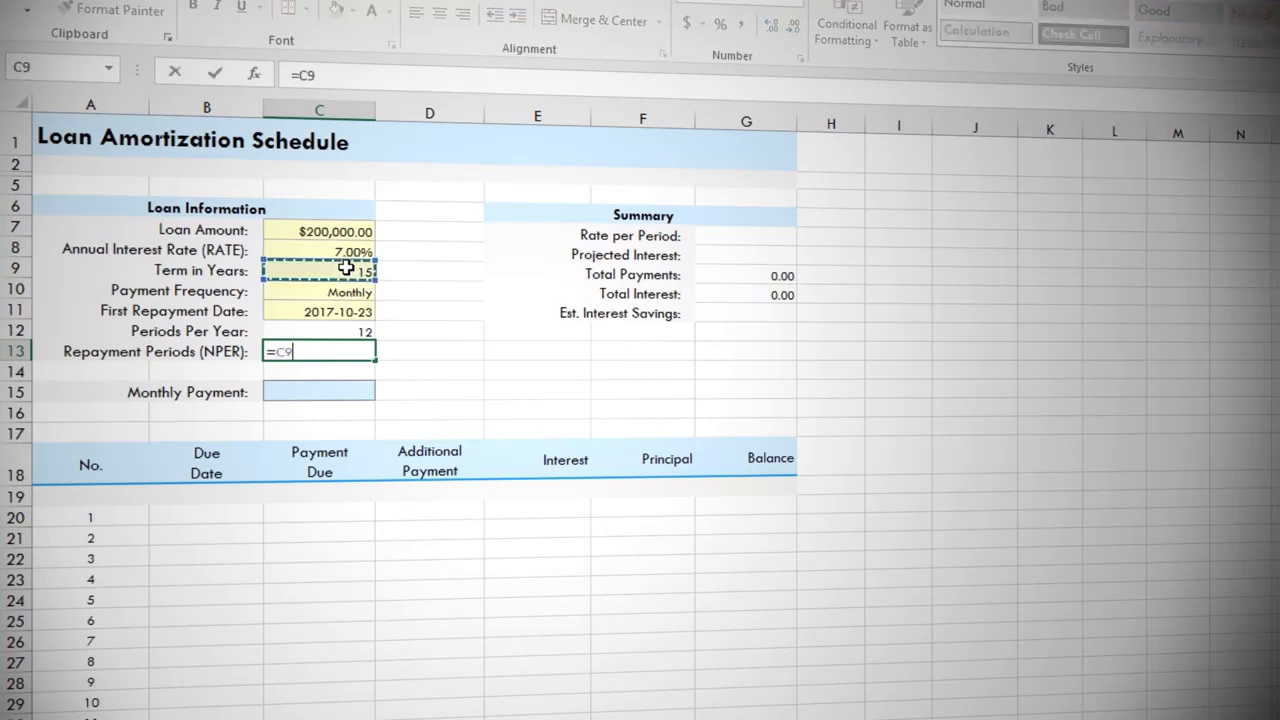
{"action": "type", "text": "*"}
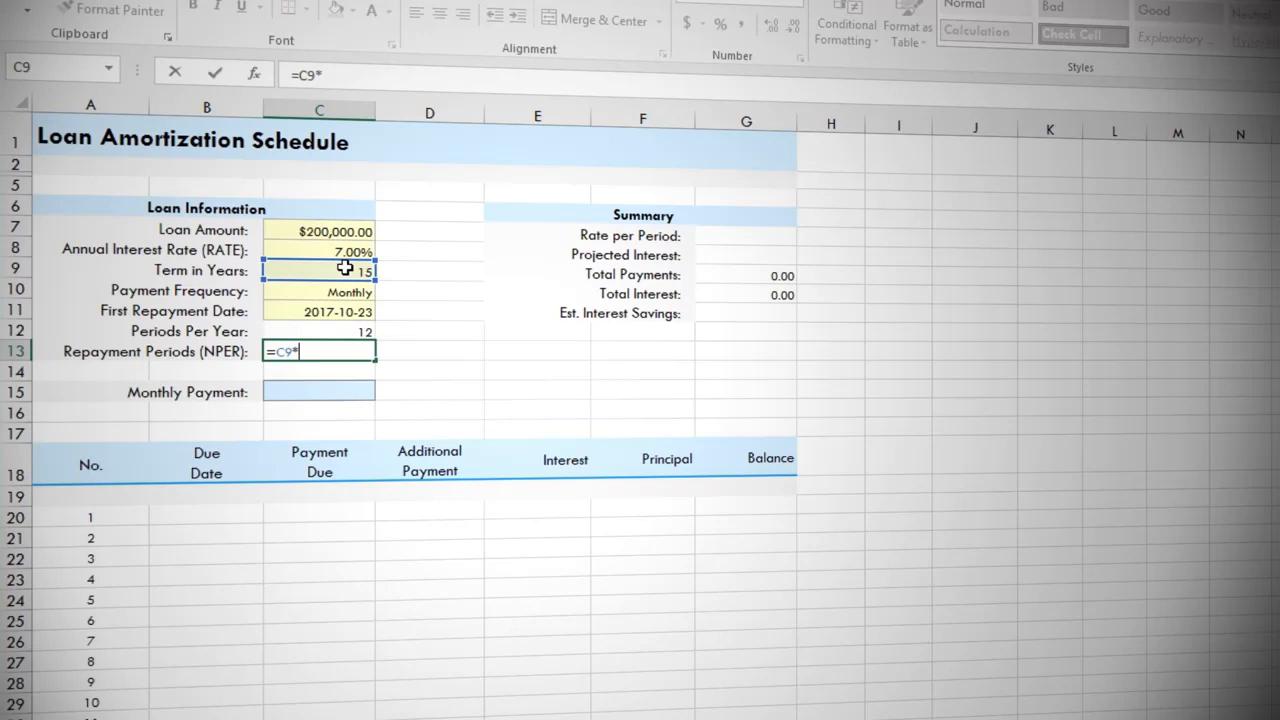
{"action": "left_click", "coordinate": [336, 329]}
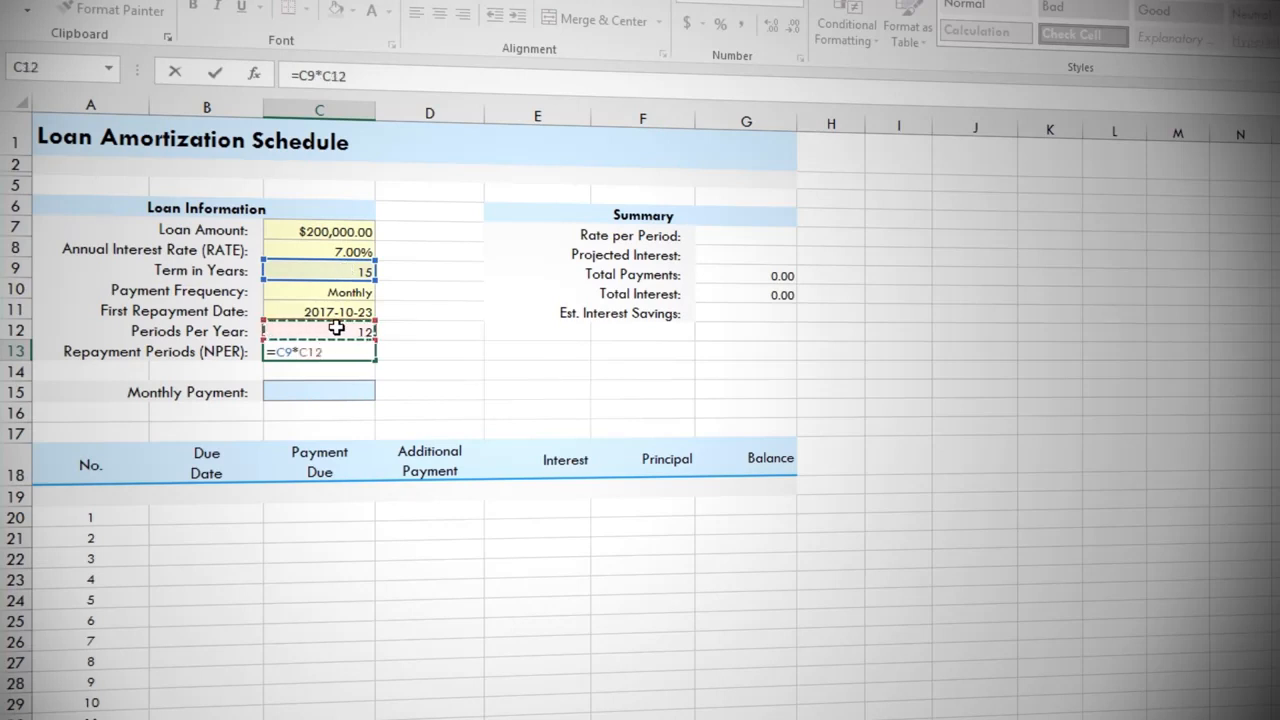
{"action": "key", "text": "Return"}
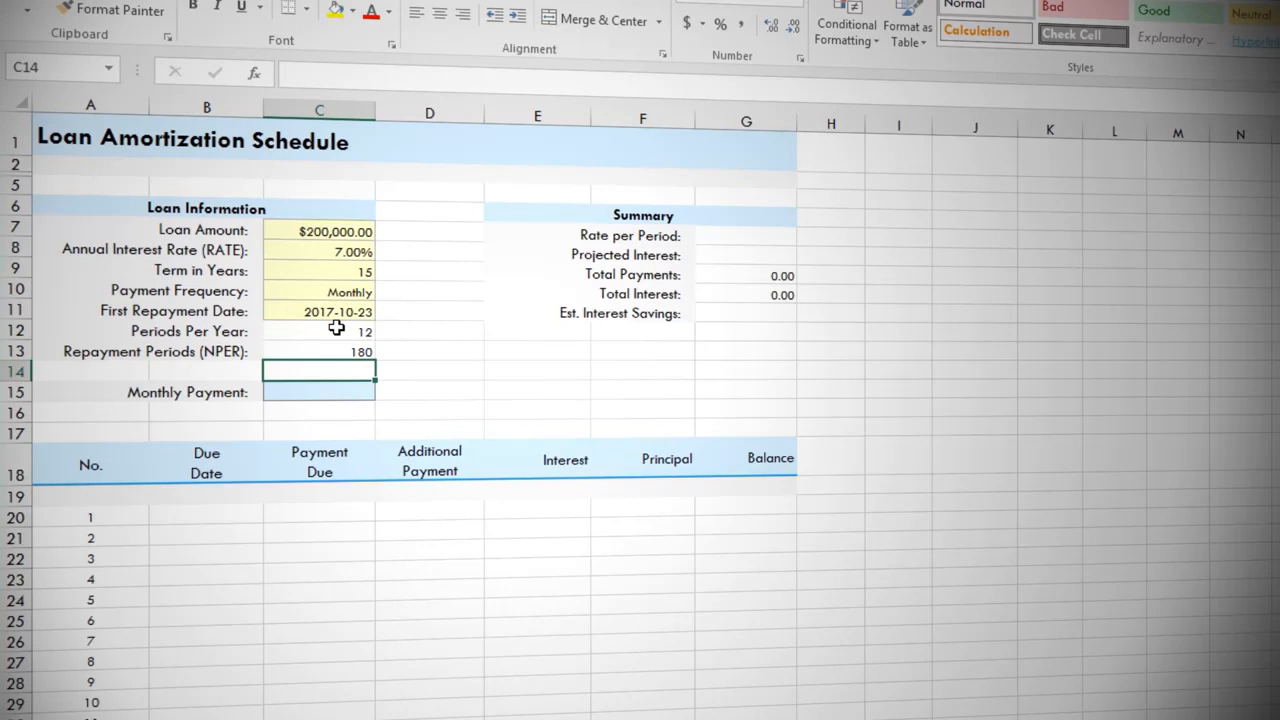
Step: Calculate Rate per Period in G7 by dividing the annual interest rate by the periods per year, =C8/C12
{"action": "left_click", "coordinate": [730, 234]}
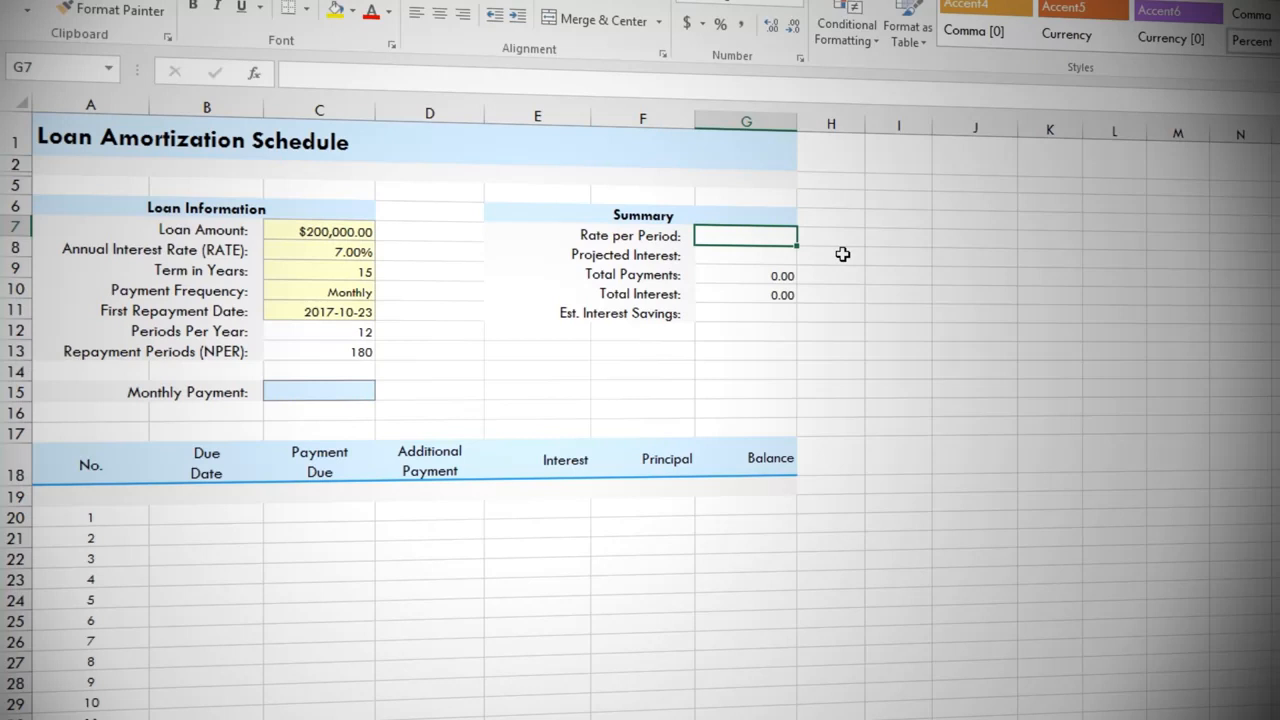
{"action": "type", "text": "="}
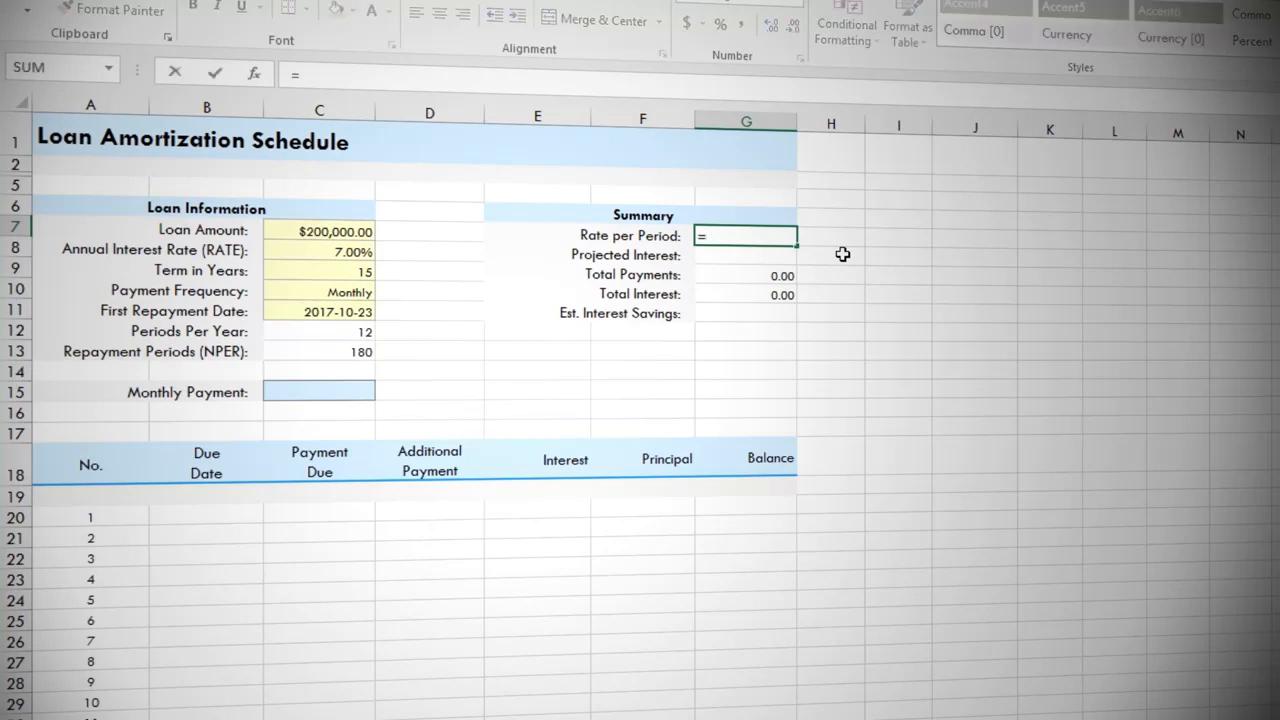
{"action": "left_click", "coordinate": [338, 252]}
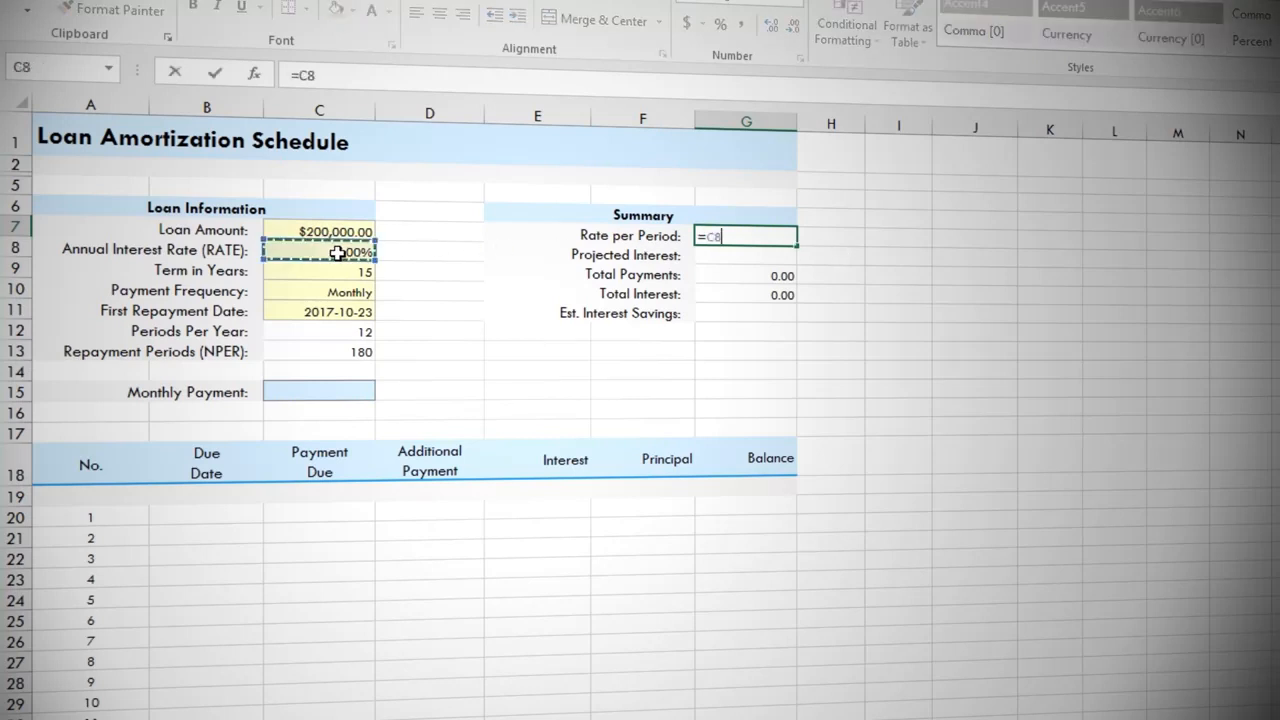
{"action": "type", "text": "/"}
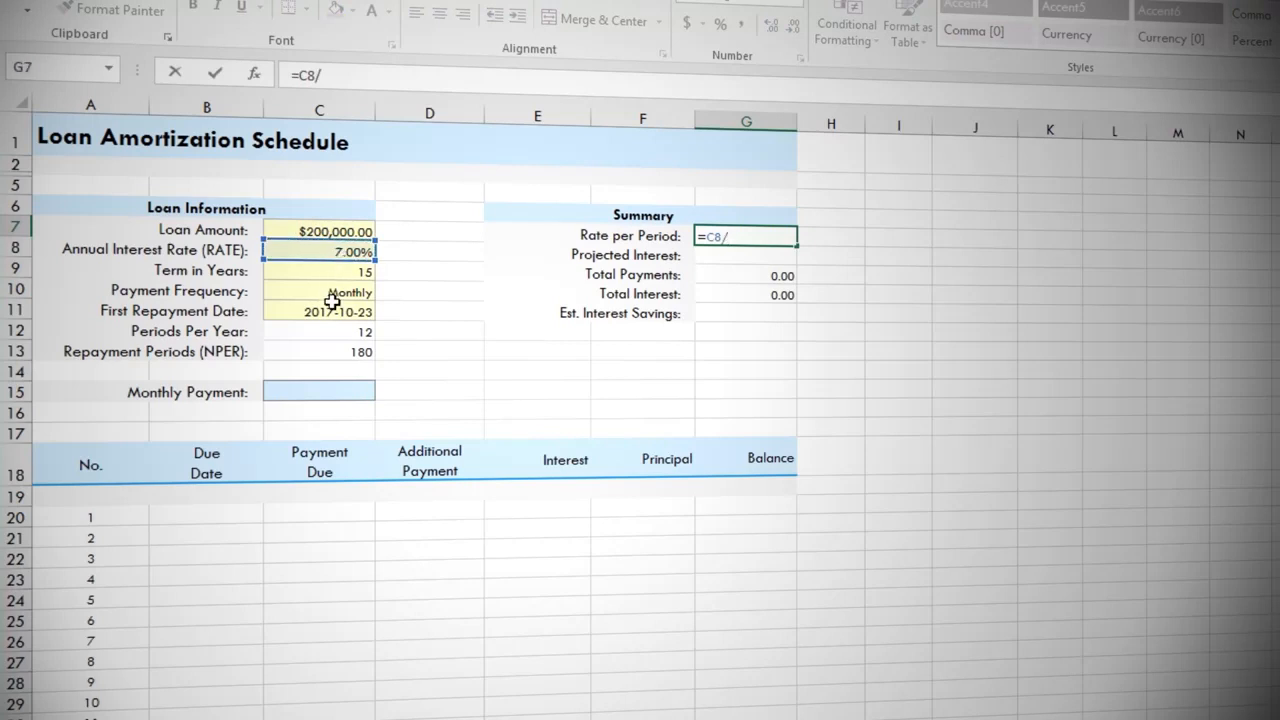
{"action": "left_click", "coordinate": [330, 331]}
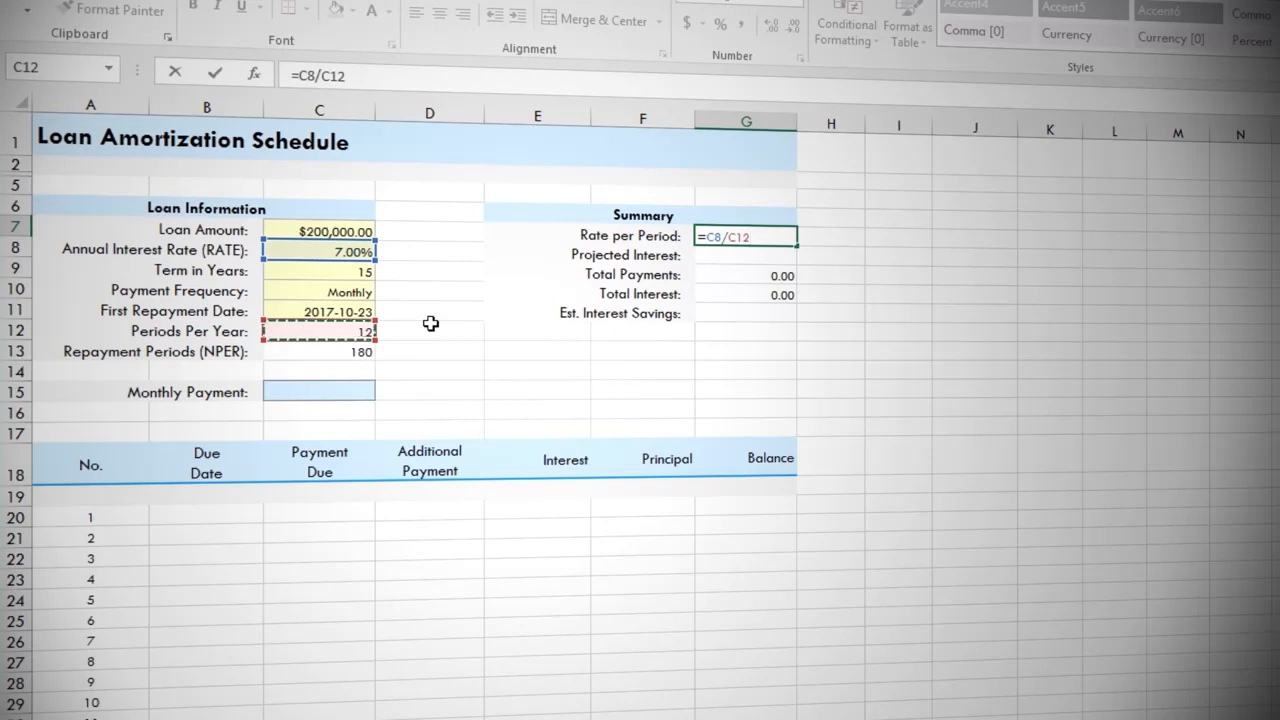
{"action": "key", "text": "Return"}
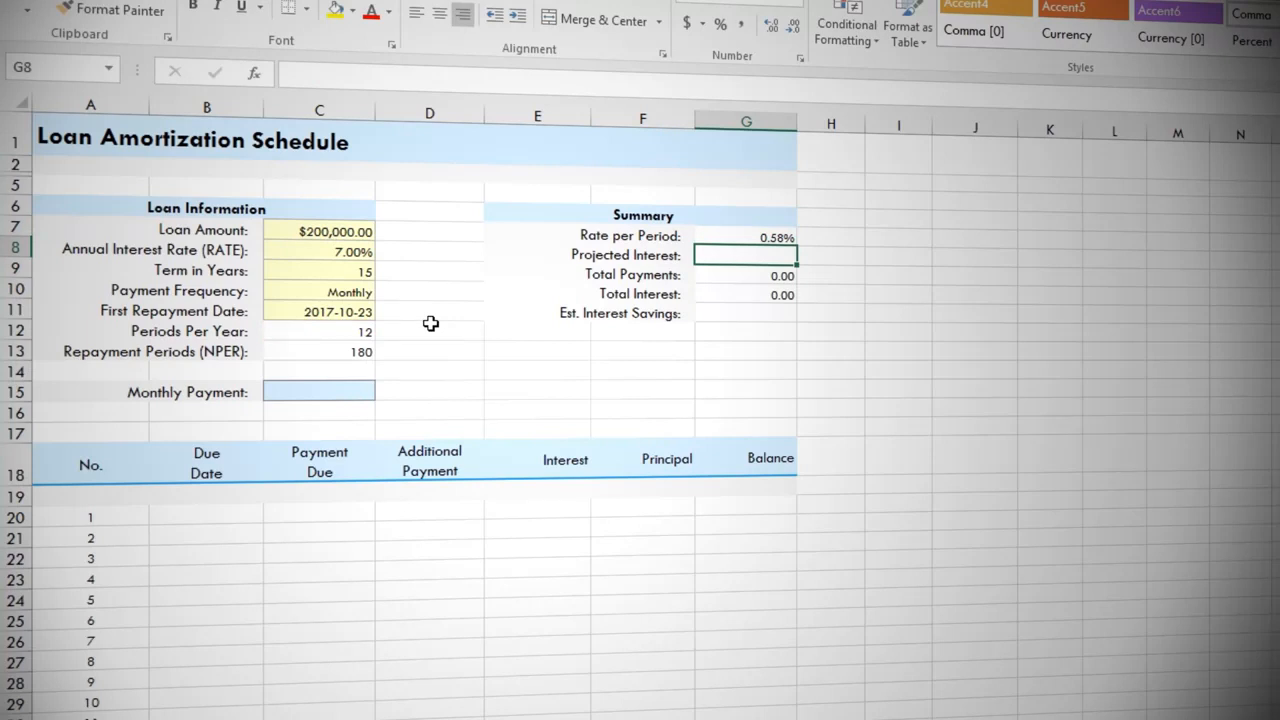
Step: Calculate the Monthly Payment in C15 from the period rate, repayment periods and loan amount with =PMT(G7,C13,C7)
{"action": "left_click", "coordinate": [355, 384]}
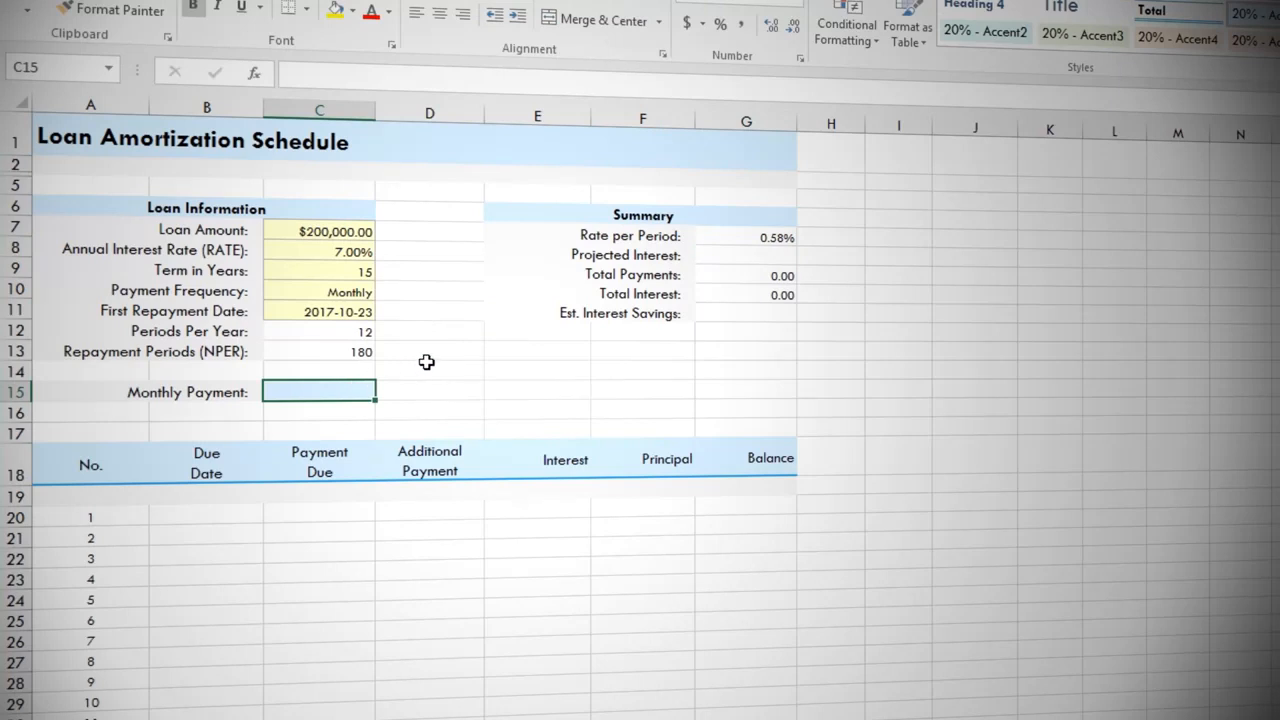
{"action": "type", "text": "="}
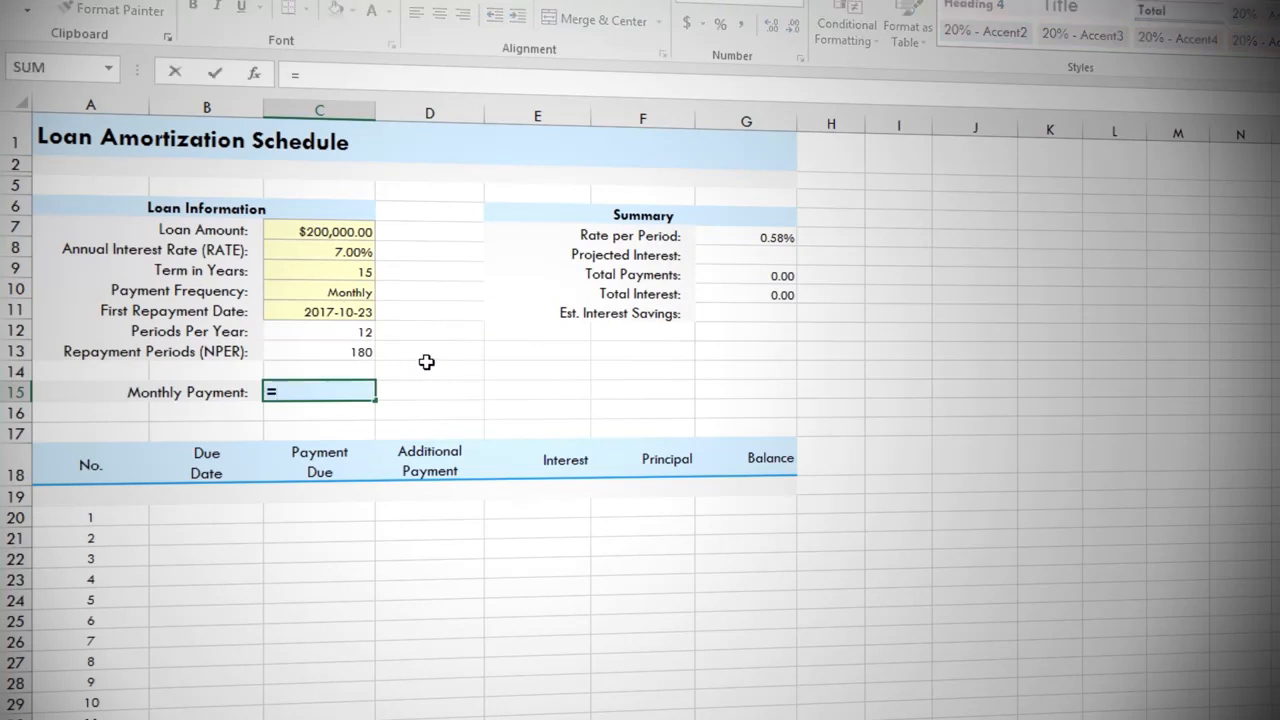
{"action": "type", "text": "pm"}
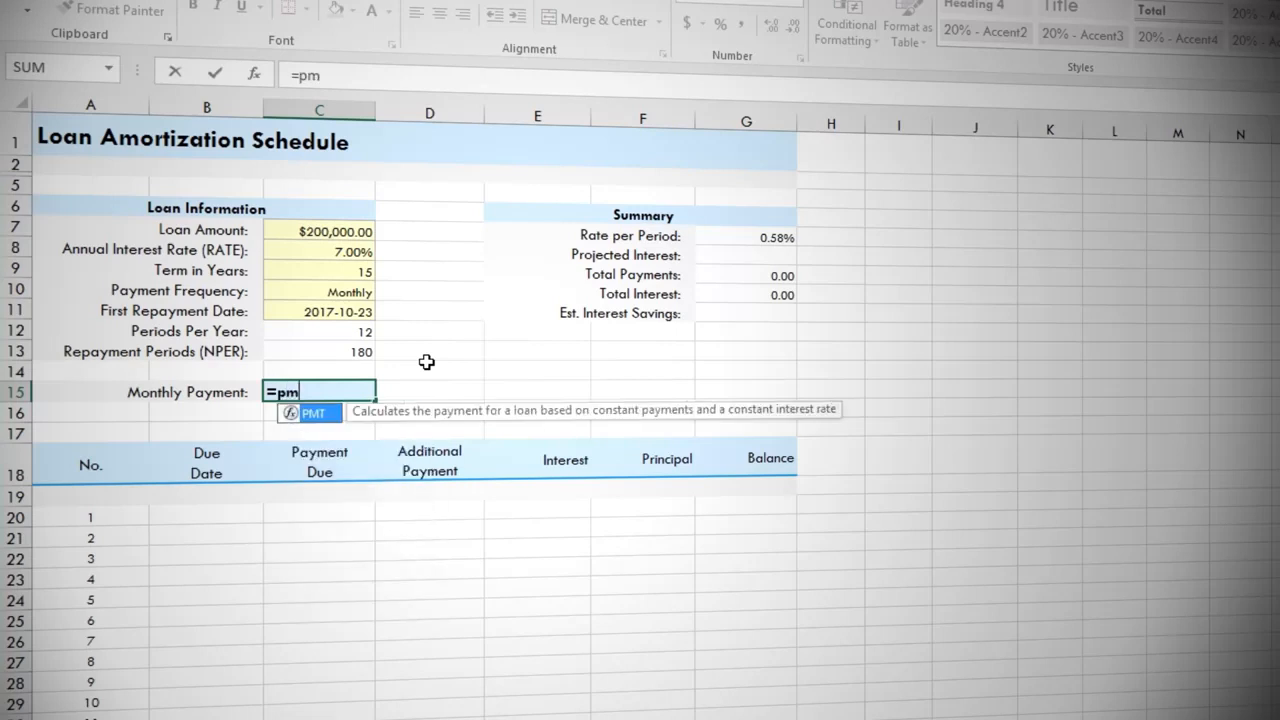
{"action": "key", "text": "Tab"}
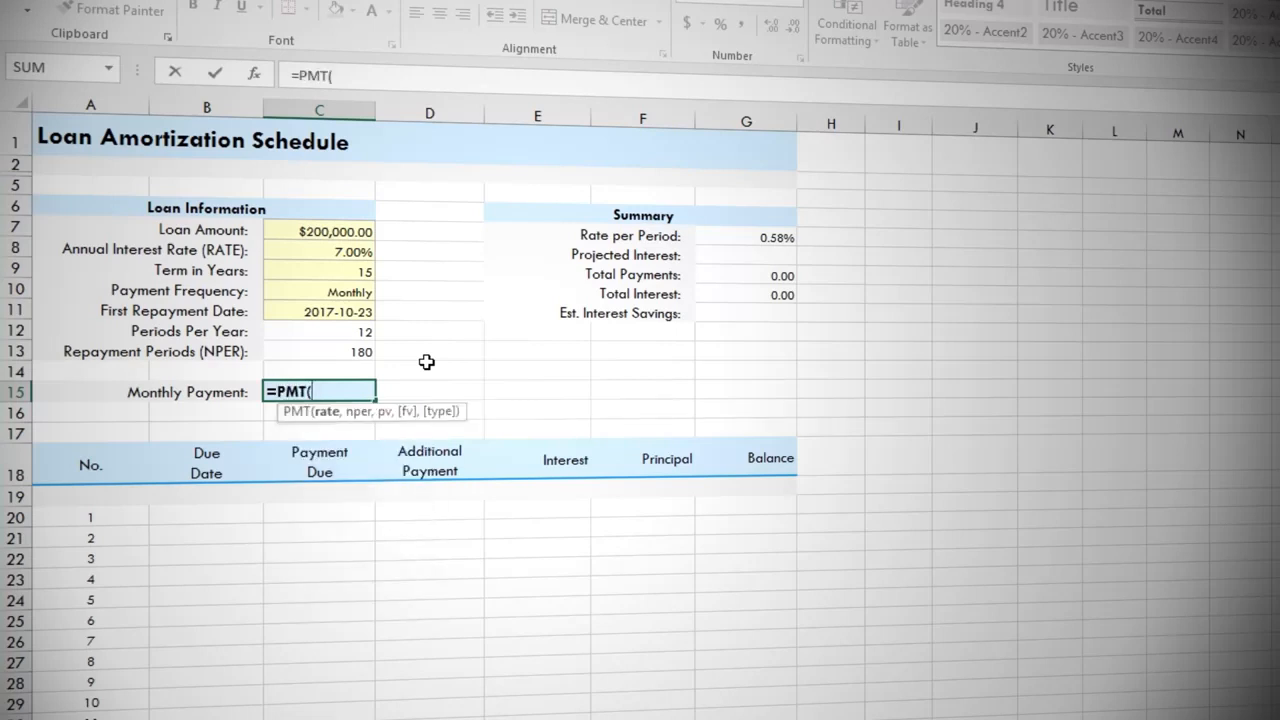
{"action": "left_click", "coordinate": [738, 228]}
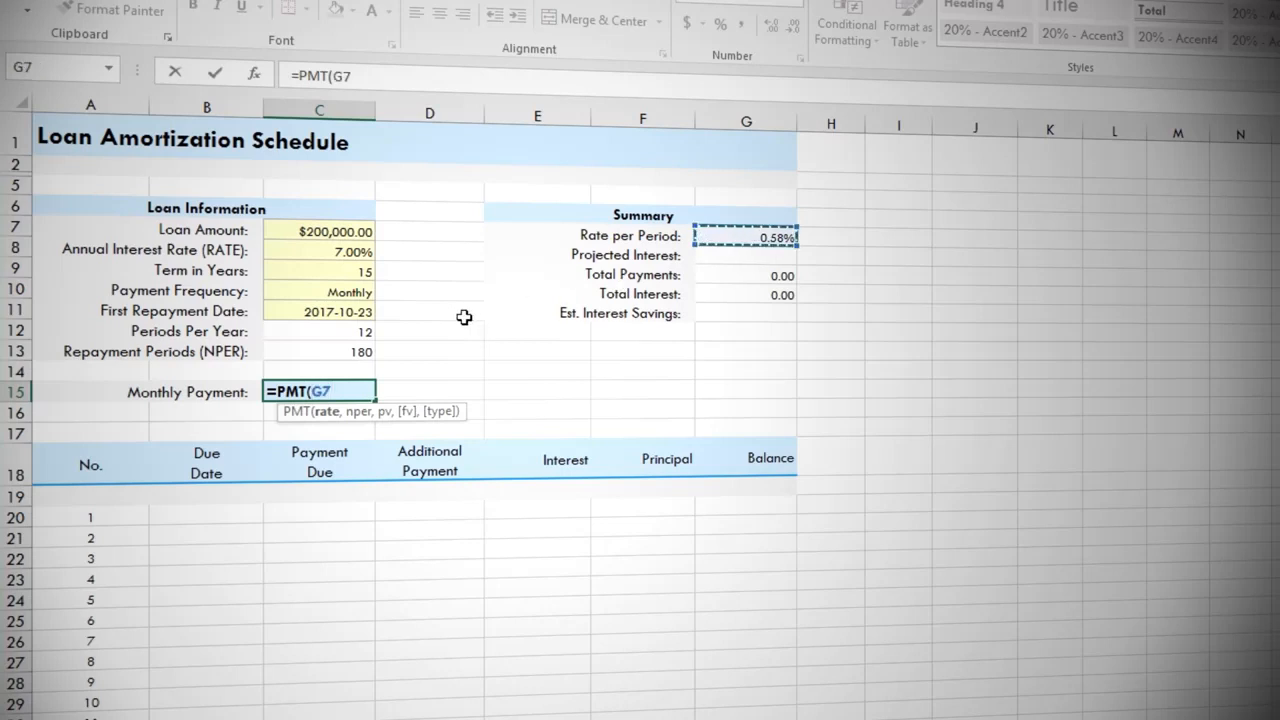
{"action": "type", "text": ","}
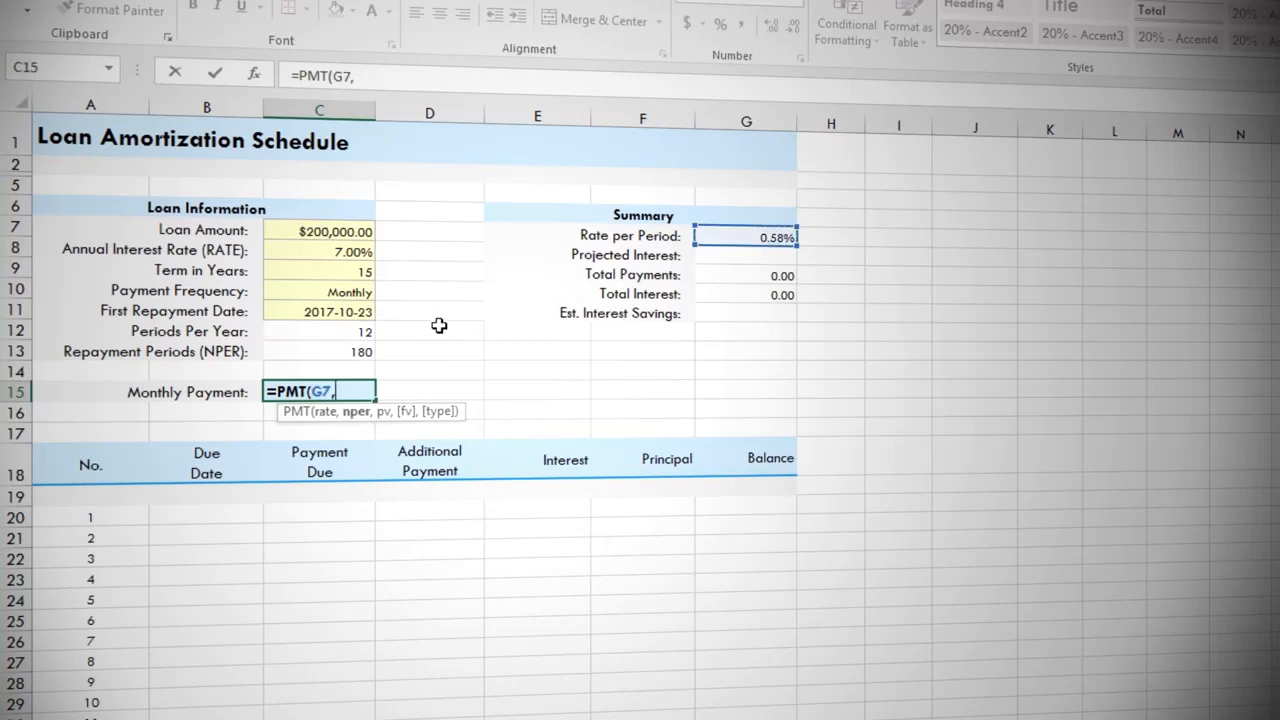
{"action": "left_click", "coordinate": [358, 349]}
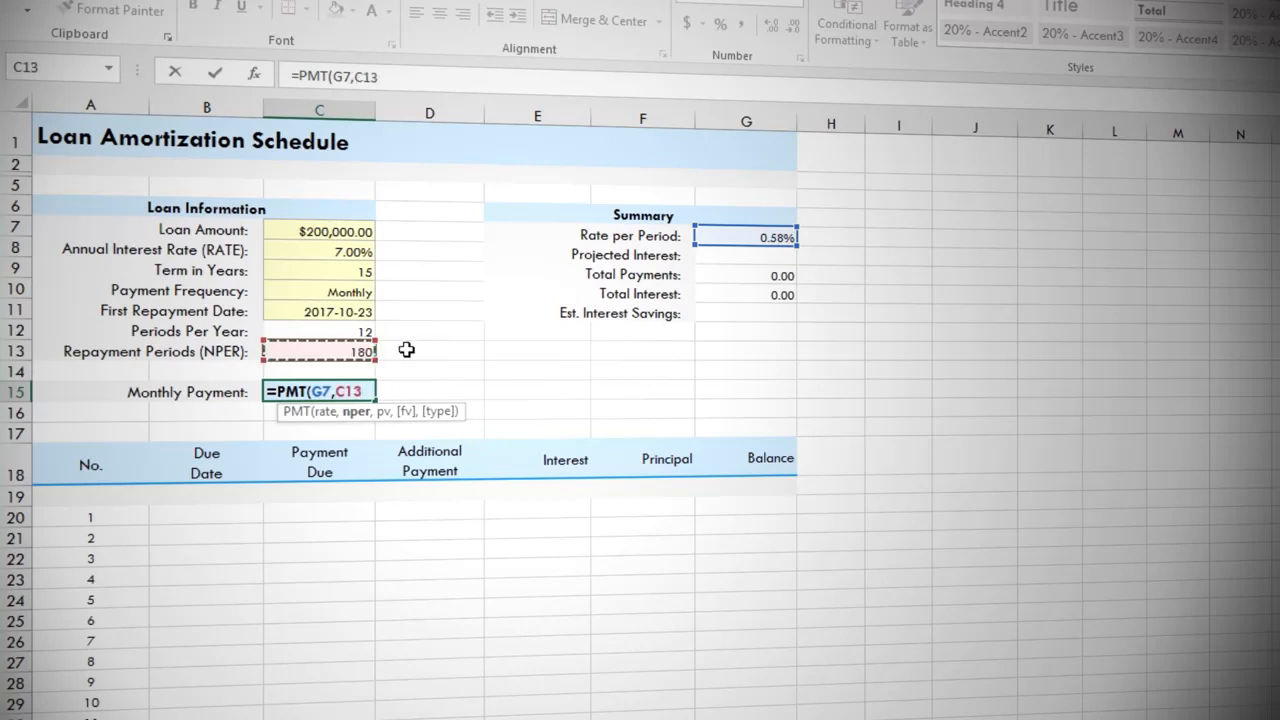
{"action": "type", "text": ","}
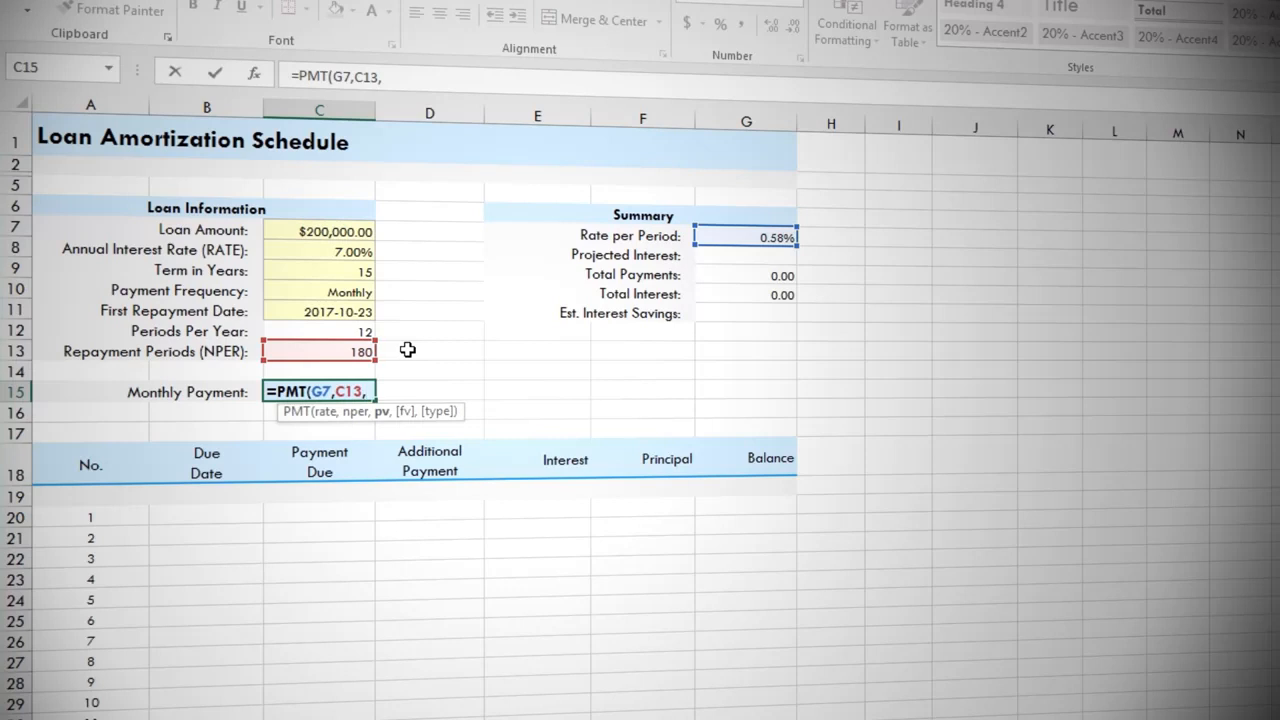
{"action": "left_click", "coordinate": [333, 238]}
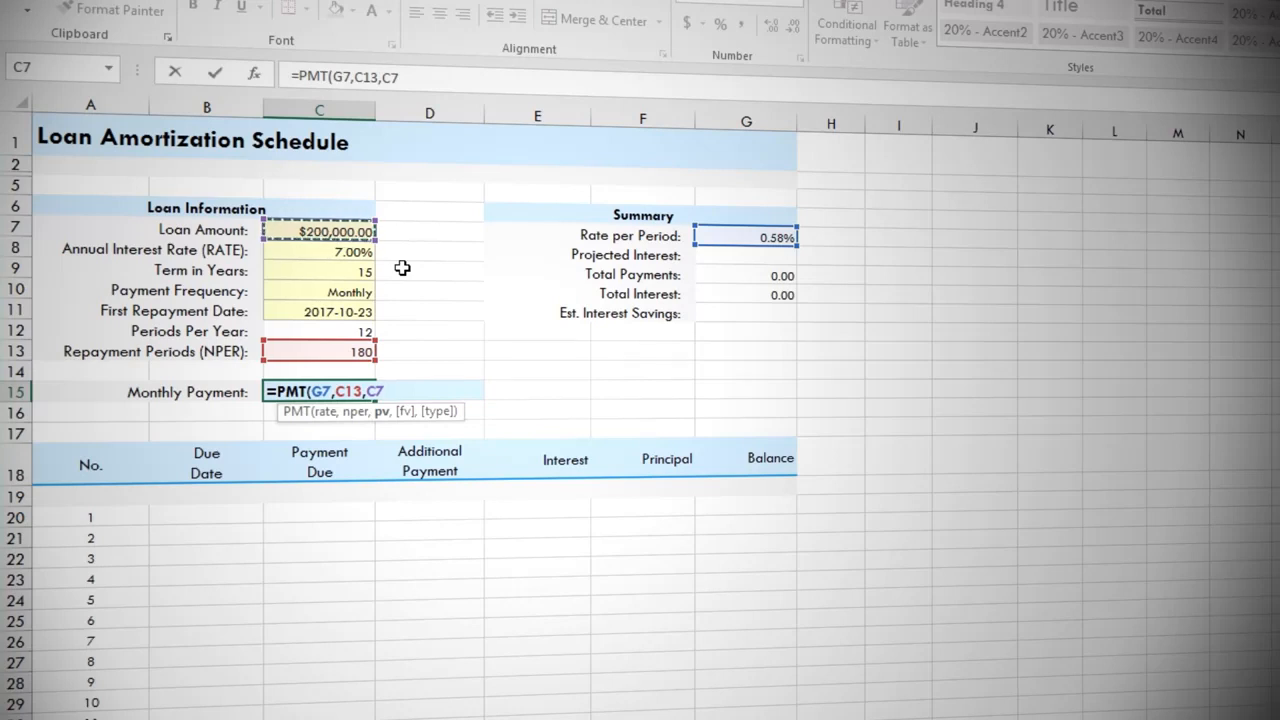
{"action": "key", "text": "Return"}
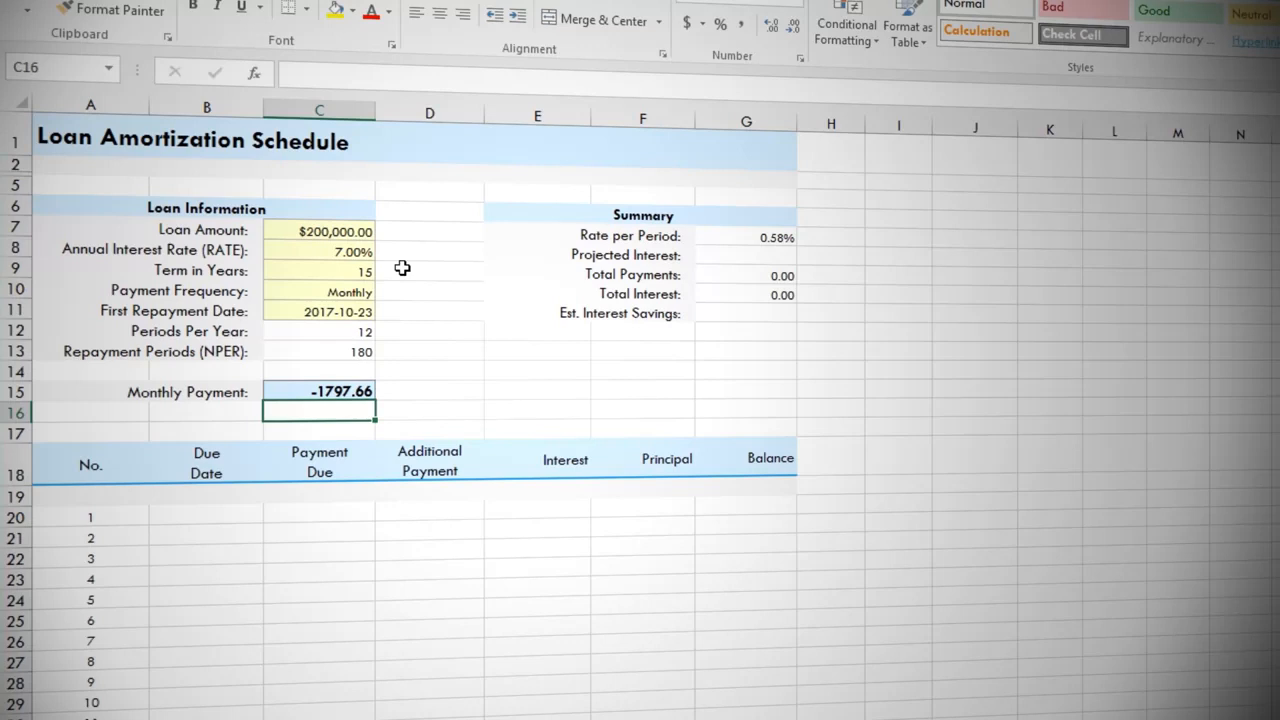
Step: Reverse the sign of the Monthly Payment formula in C15 so it reads =-PMT(G7,C13,C7)
{"action": "double_click", "coordinate": [349, 391]}
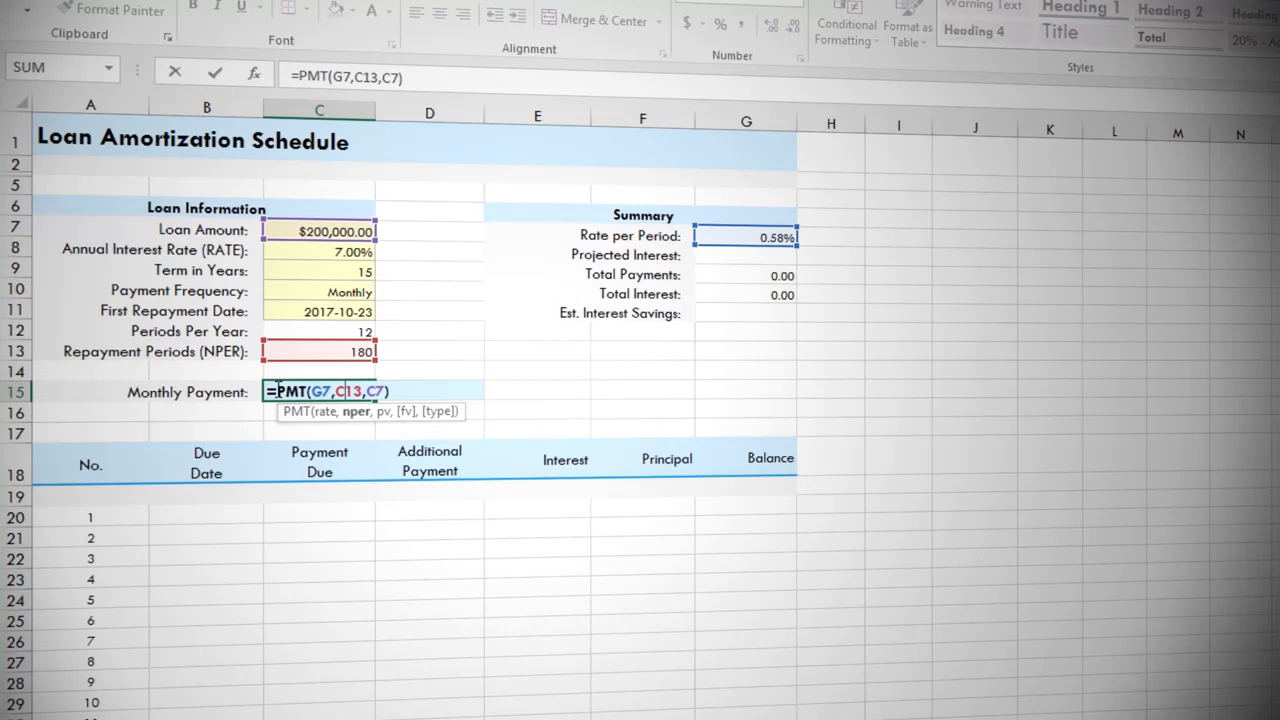
{"action": "left_click", "coordinate": [278, 391]}
{"action": "type", "text": "-"}
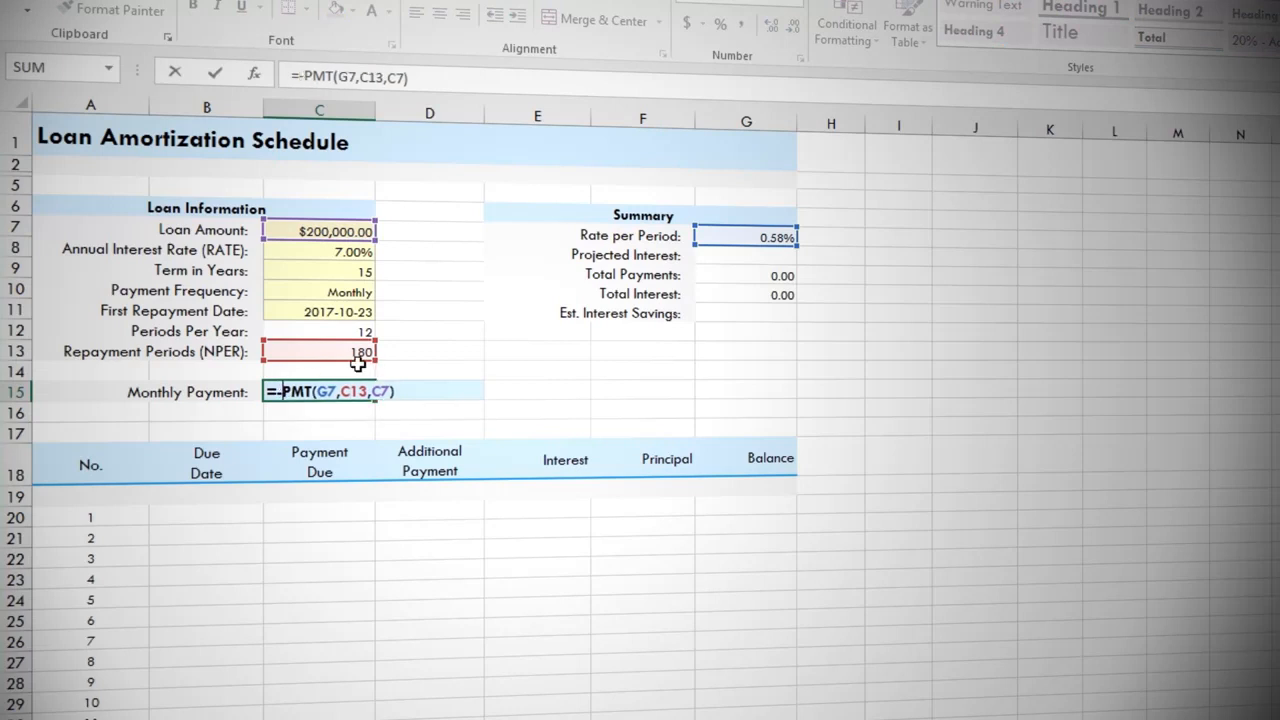
{"action": "key", "text": "Return"}
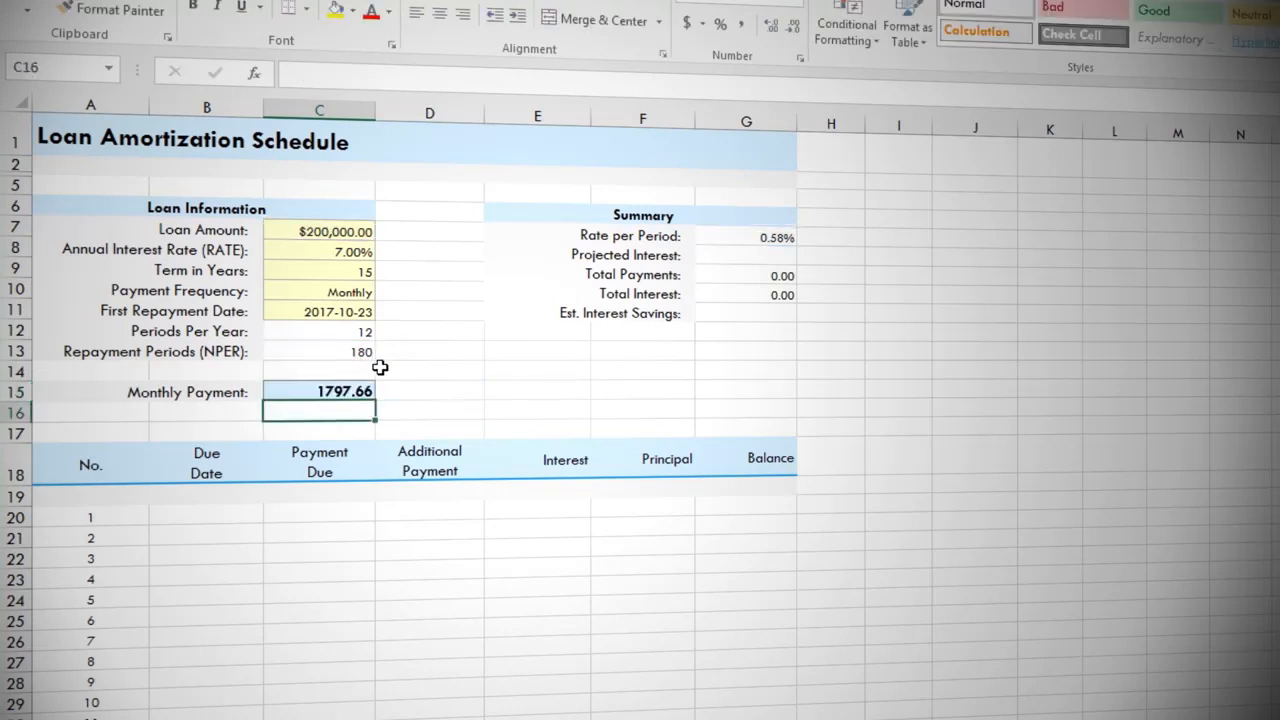
Step: Calculate Projected Interest in G8 as the monthly payment times the repayment periods minus the loan amount, =C15*C13-C7
{"action": "left_click", "coordinate": [735, 258]}
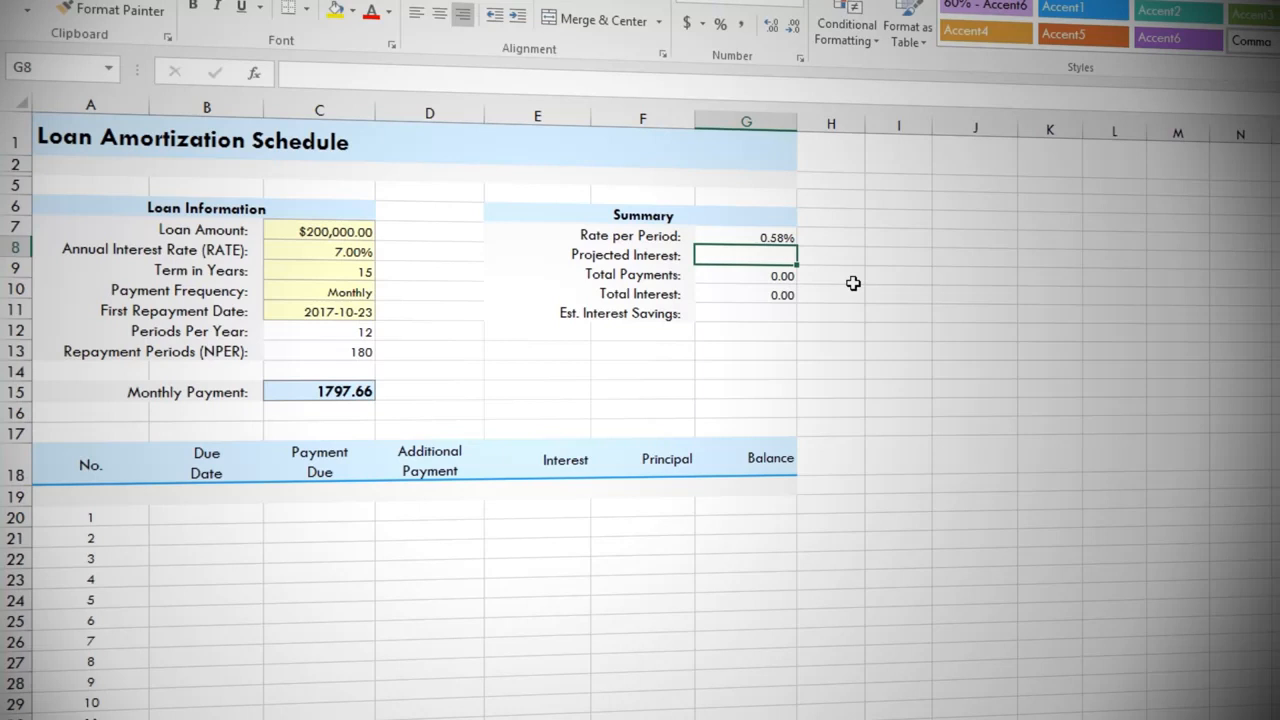
{"action": "type", "text": "="}
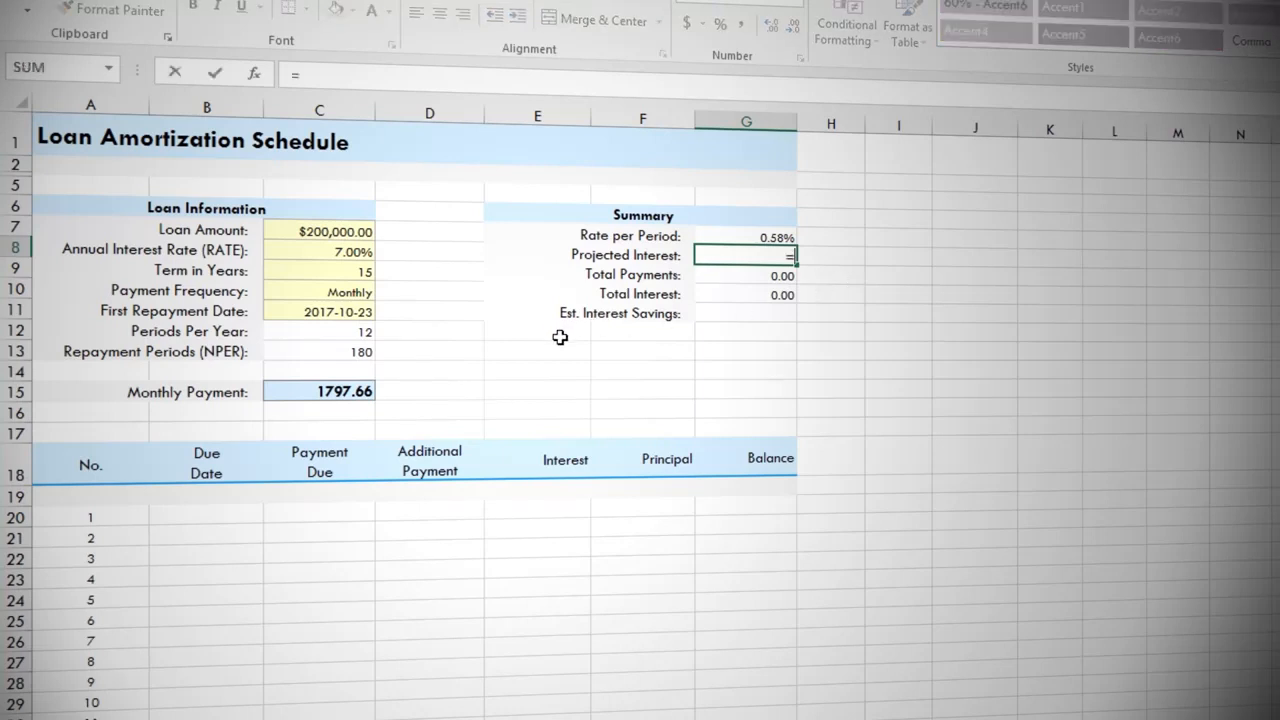
{"action": "left_click", "coordinate": [358, 392]}
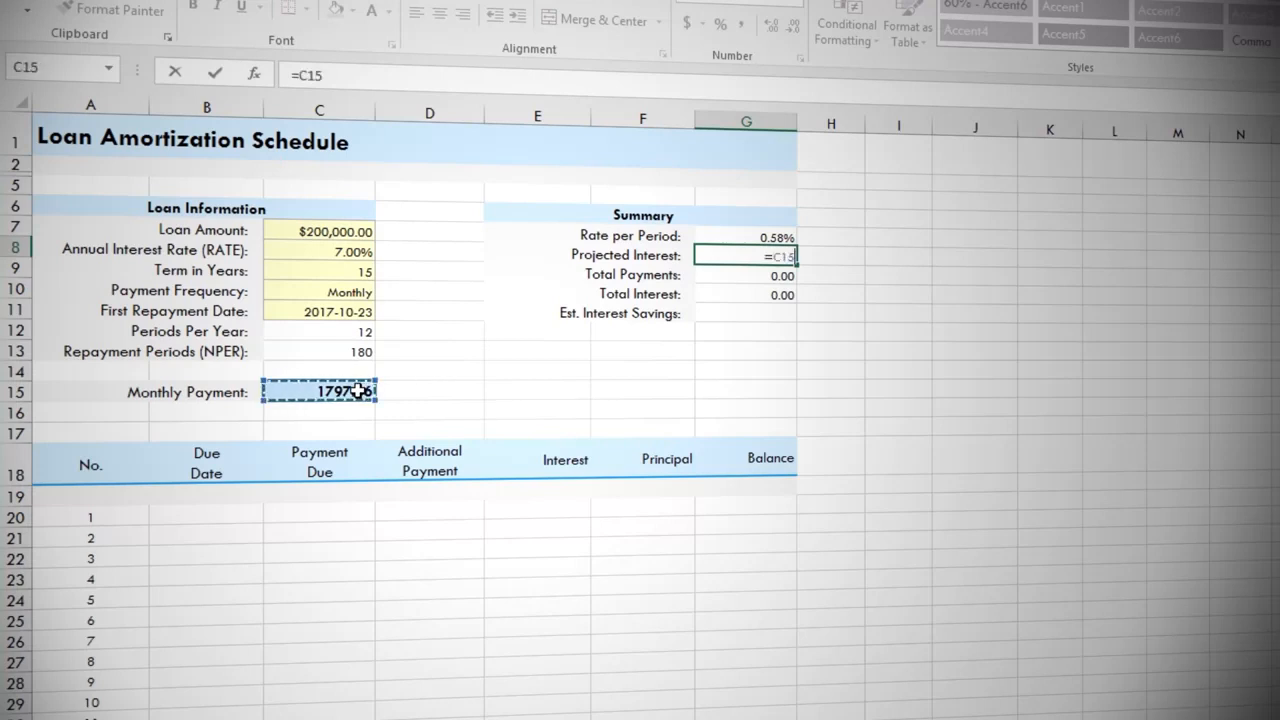
{"action": "type", "text": "*"}
{"action": "left_click", "coordinate": [351, 349]}
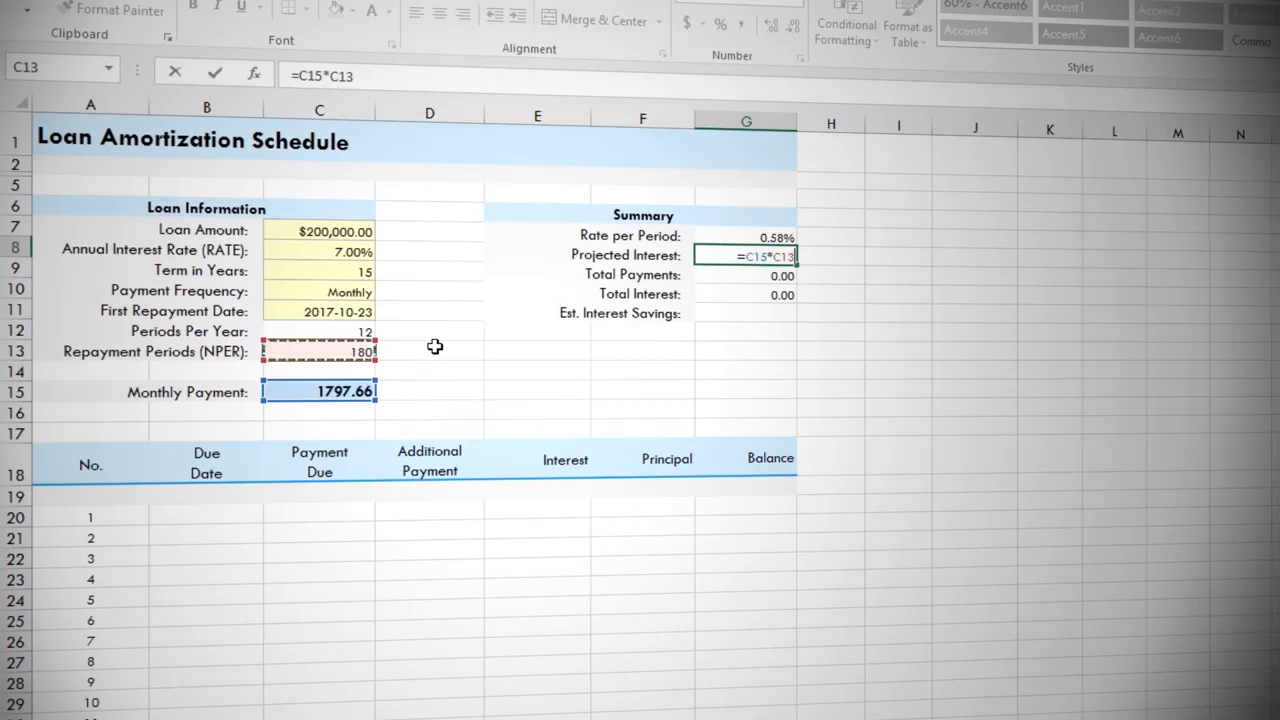
{"action": "type", "text": "-"}
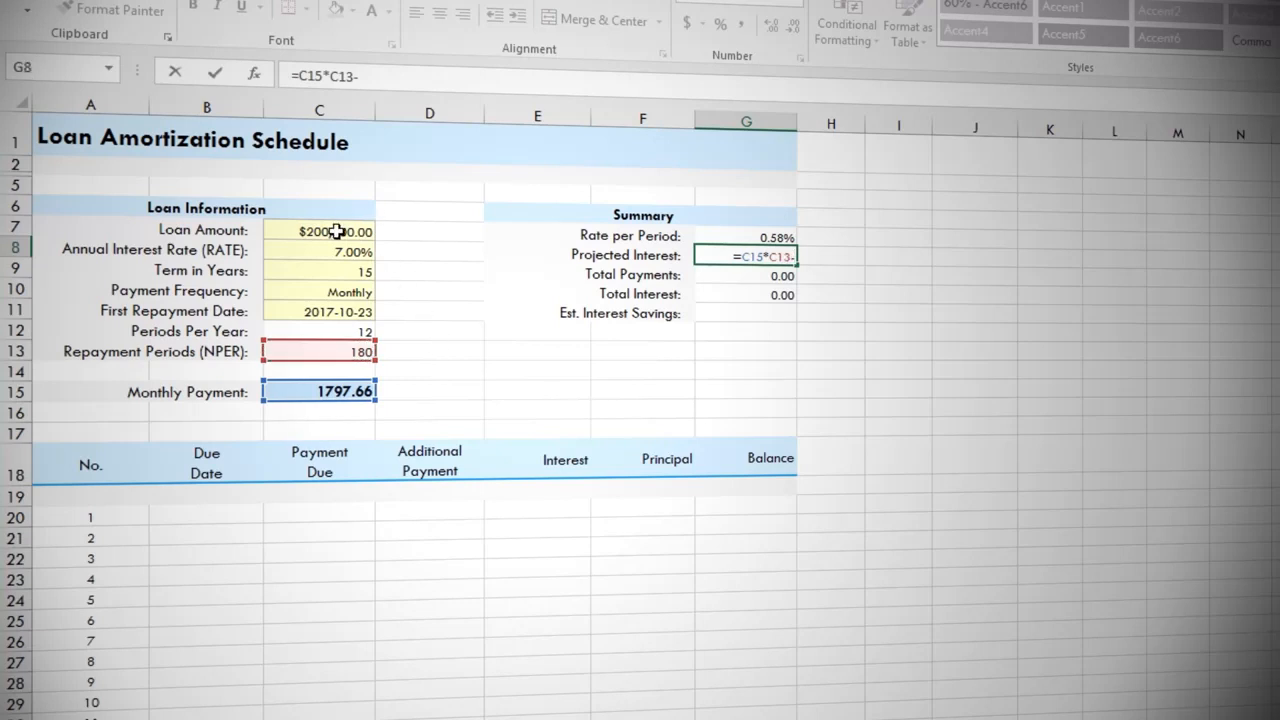
{"action": "left_click", "coordinate": [337, 230]}
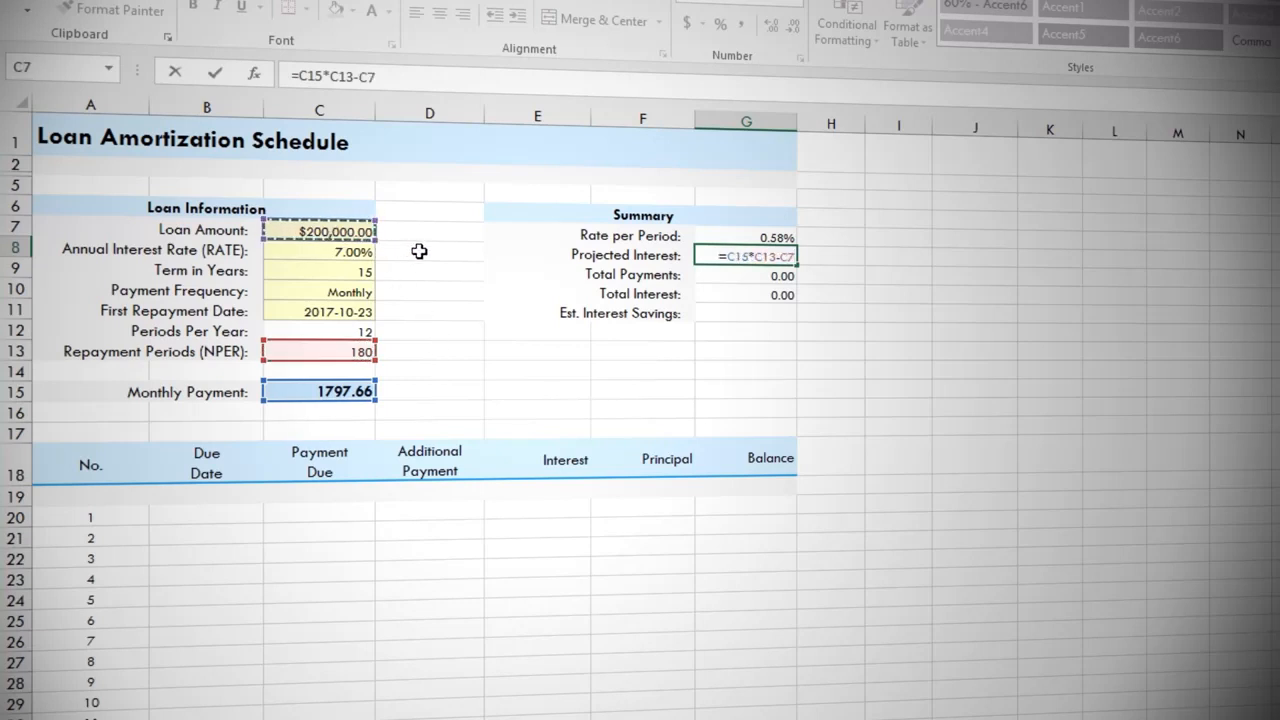
{"action": "key", "text": "Return"}
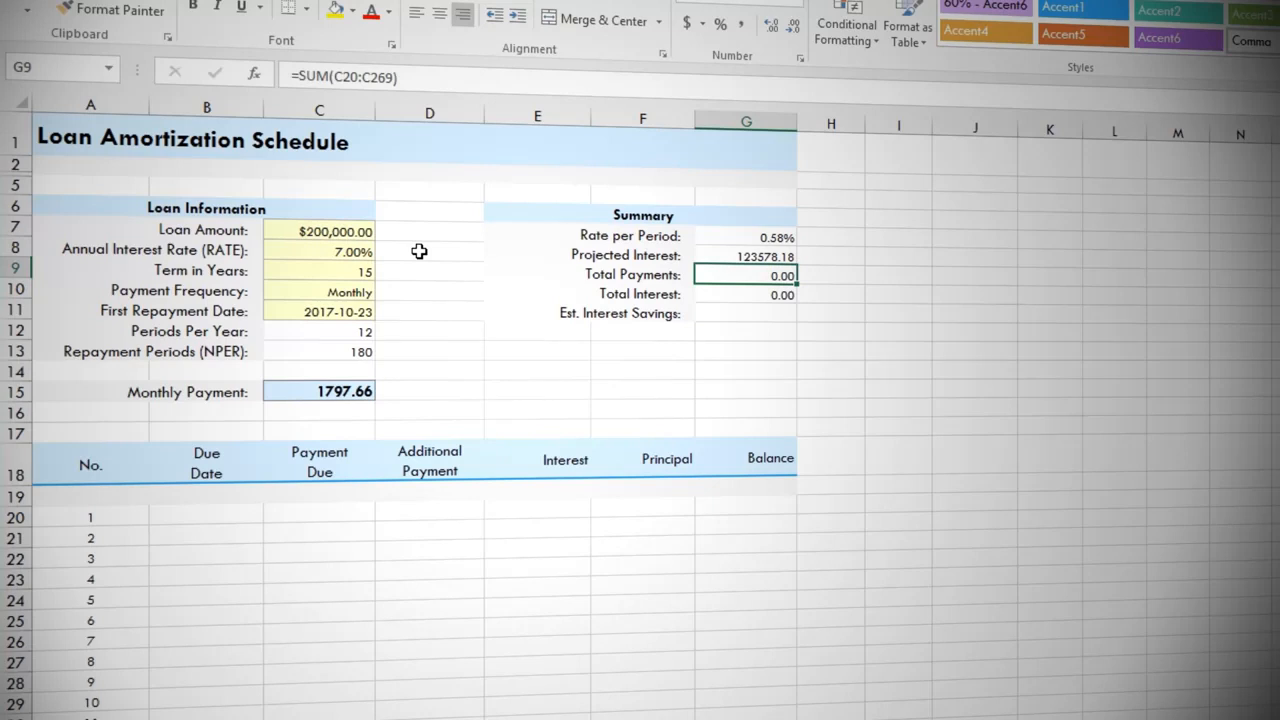
Step: Link the opening Balance in G19 to the loan amount with =C7
{"action": "left_click", "coordinate": [738, 491]}
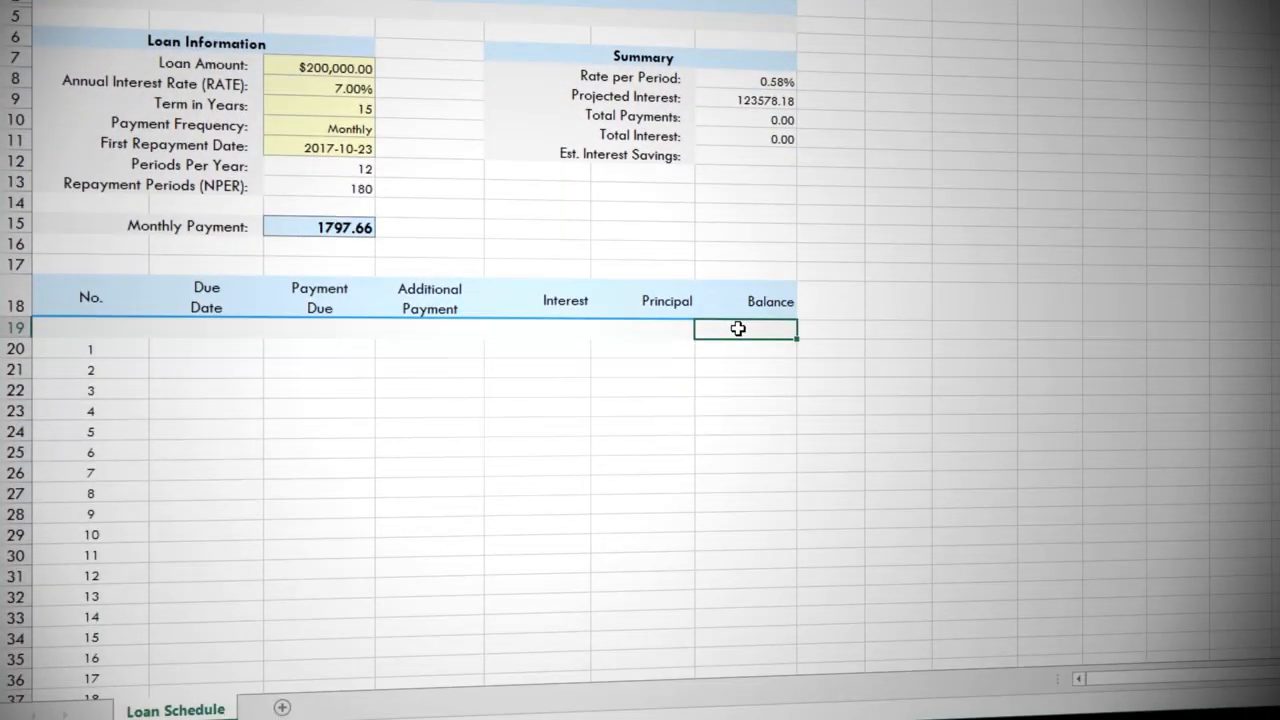
{"action": "type", "text": "="}
{"action": "left_click", "coordinate": [340, 63]}
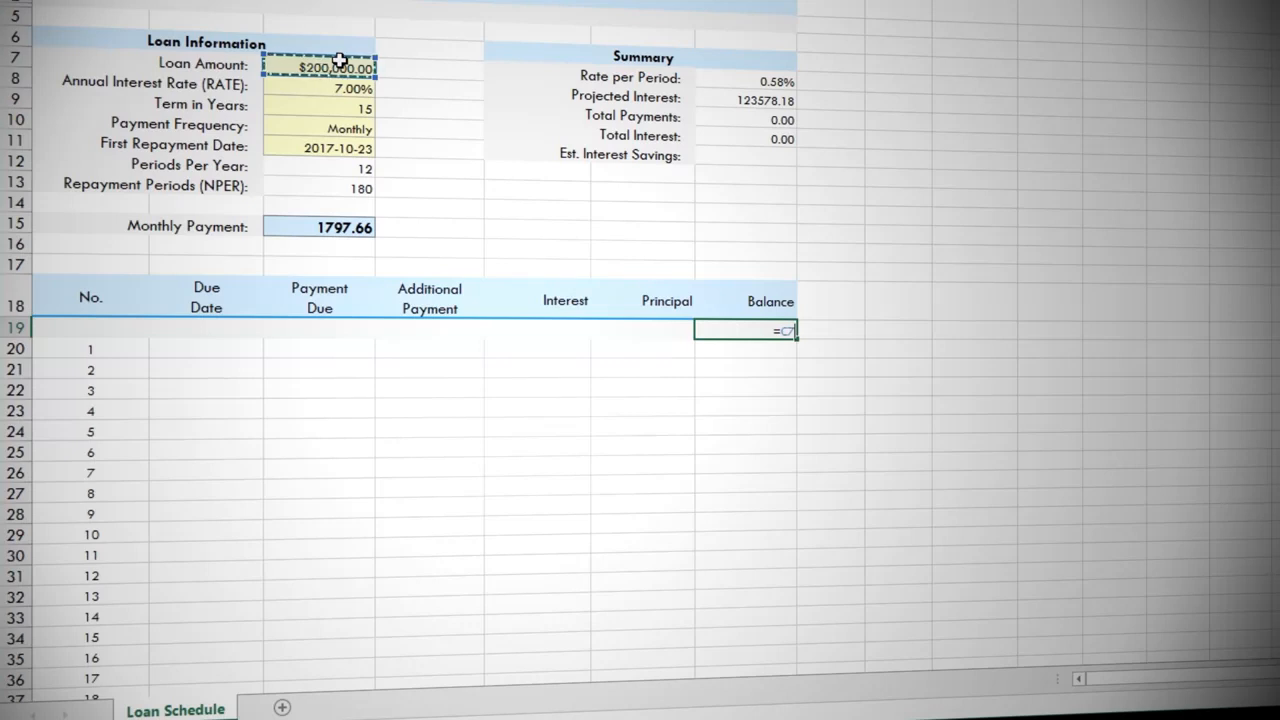
{"action": "key", "text": "Return"}
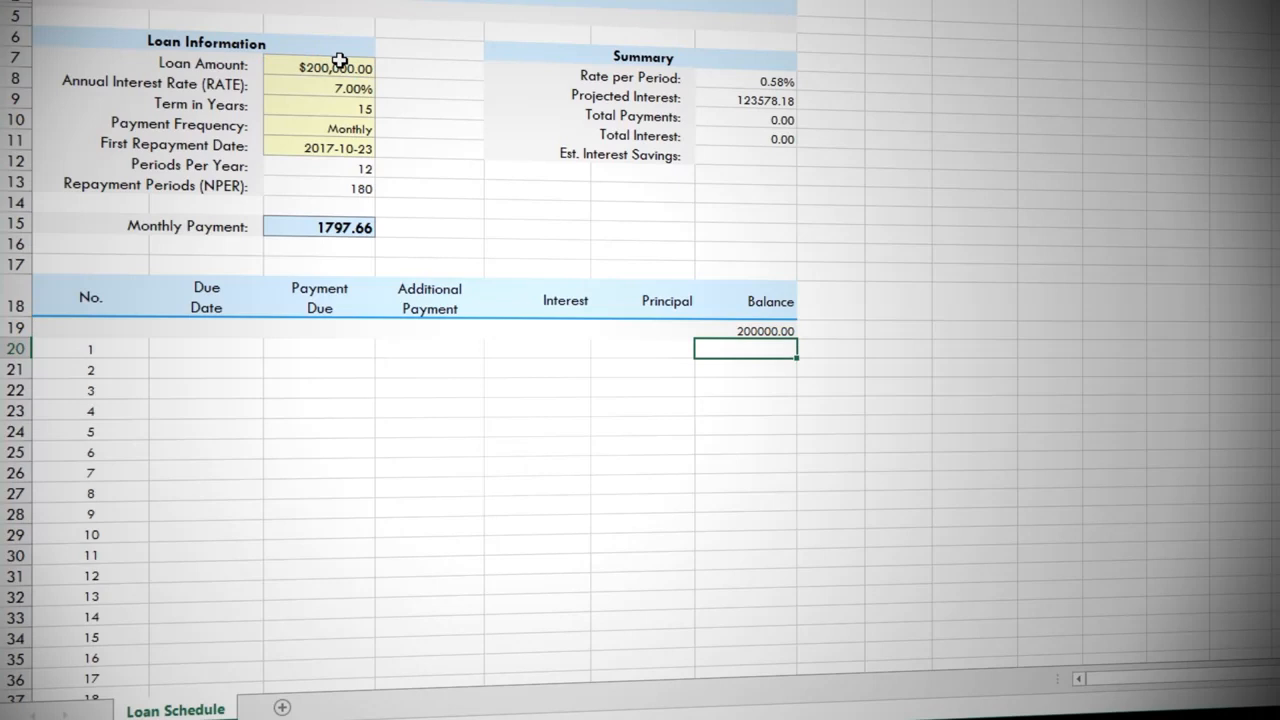
Step: Link the first Due Date in B20 to the first repayment date with =C11
{"action": "left_click", "coordinate": [226, 348]}
{"action": "type", "text": "="}
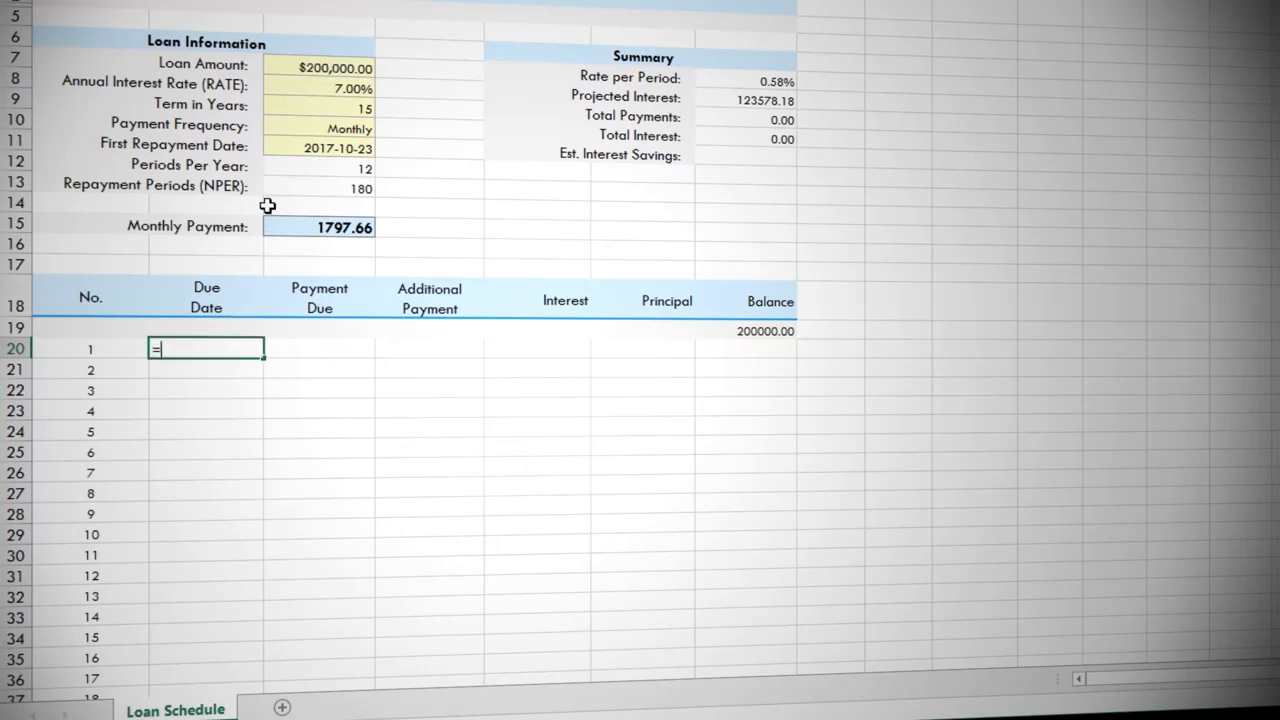
{"action": "left_click", "coordinate": [305, 148]}
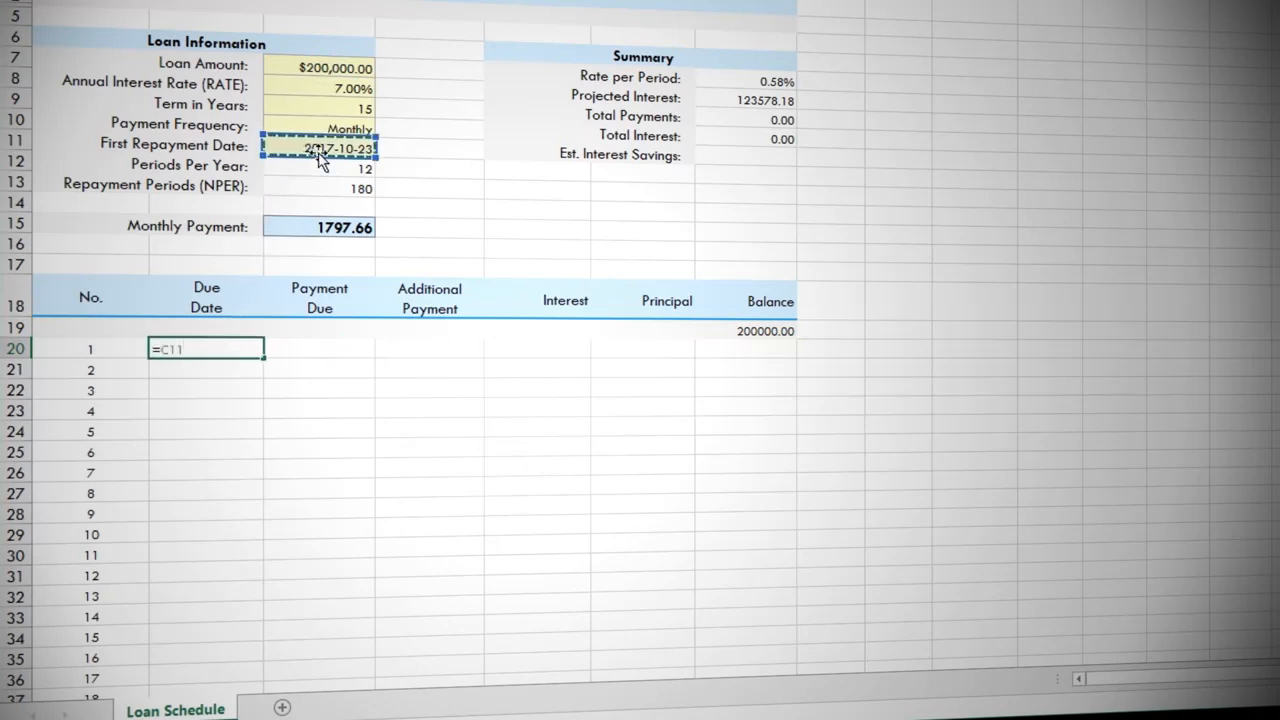
{"action": "key", "text": "Return"}
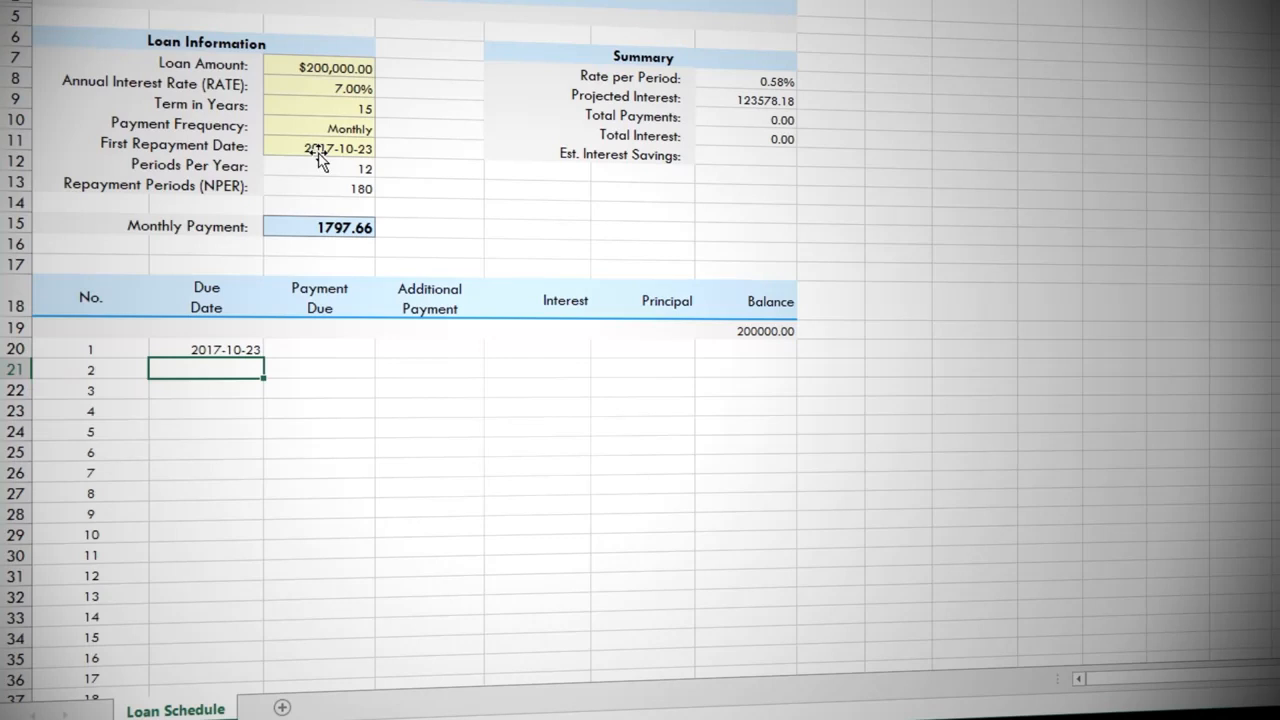
Step: Calculate the second Due Date in B21 from the previous date and payment frequency with =EDATE(B20,IF($C$10="Monthly",1,12))
{"action": "type", "text": "=ed"}
{"action": "key", "text": "Tab"}
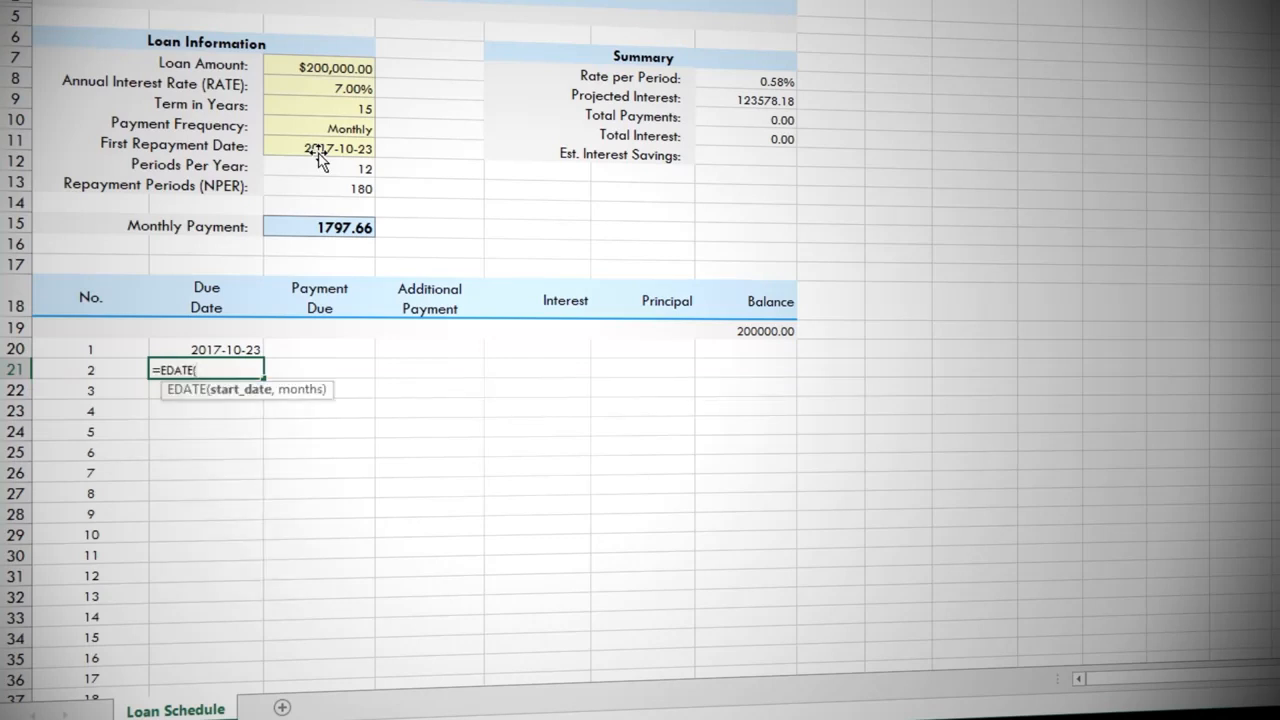
{"action": "left_click", "coordinate": [210, 349]}
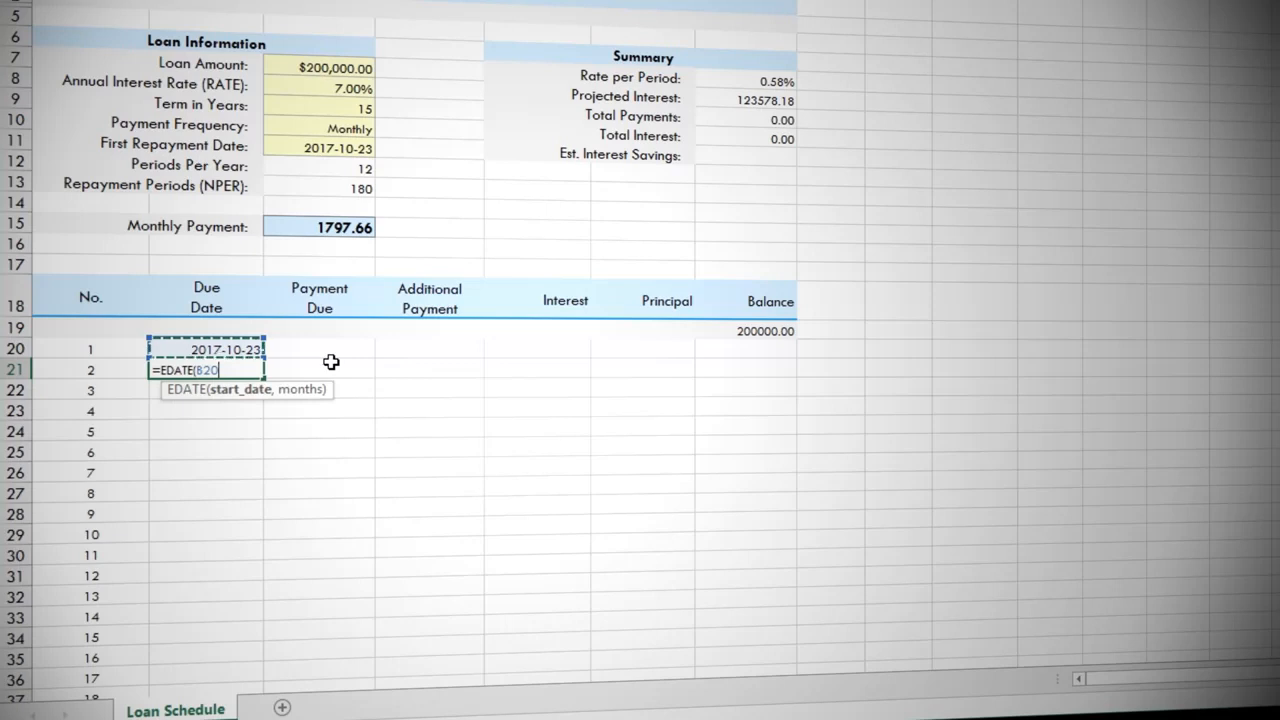
{"action": "type", "text": ","}
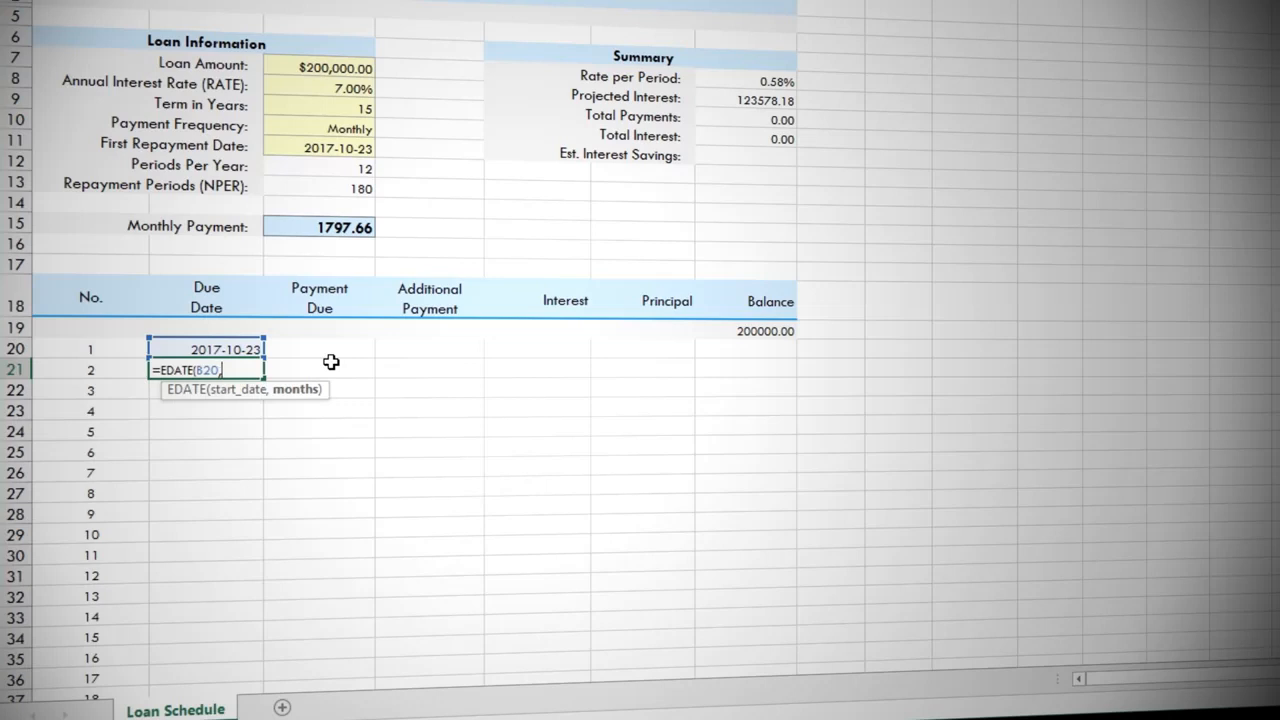
{"action": "type", "text": "if("}
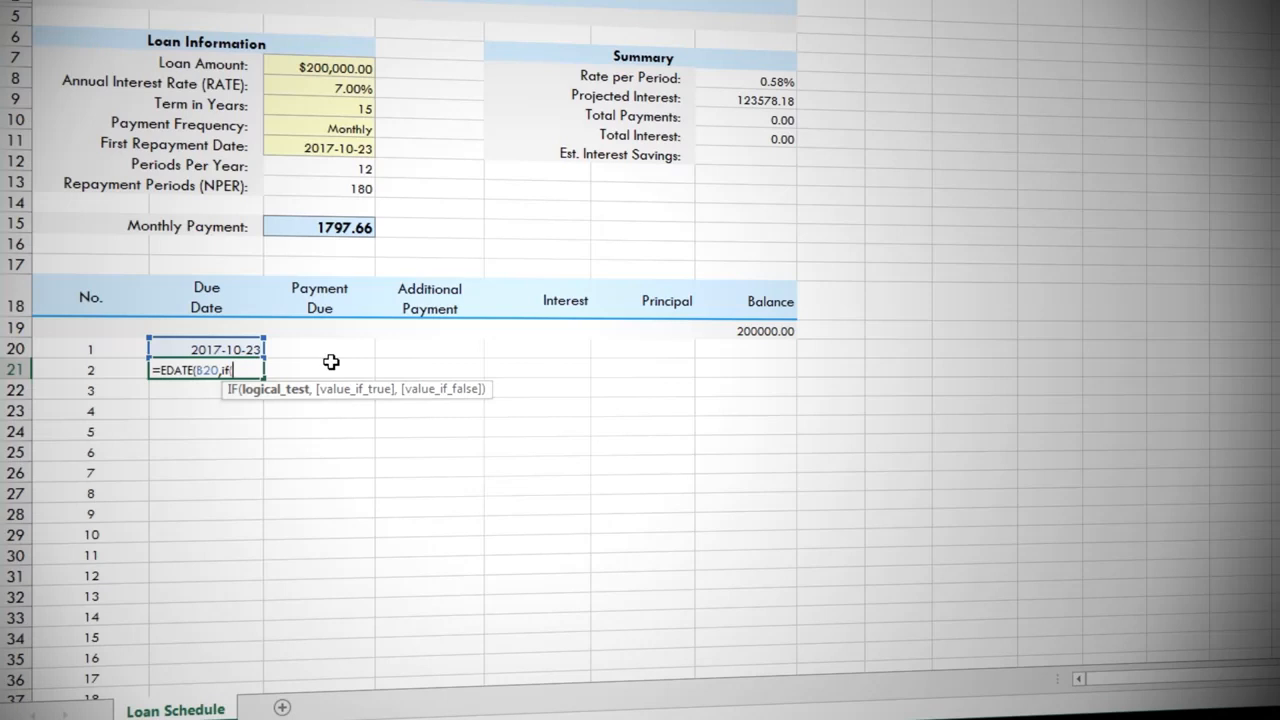
{"action": "left_click", "coordinate": [328, 124]}
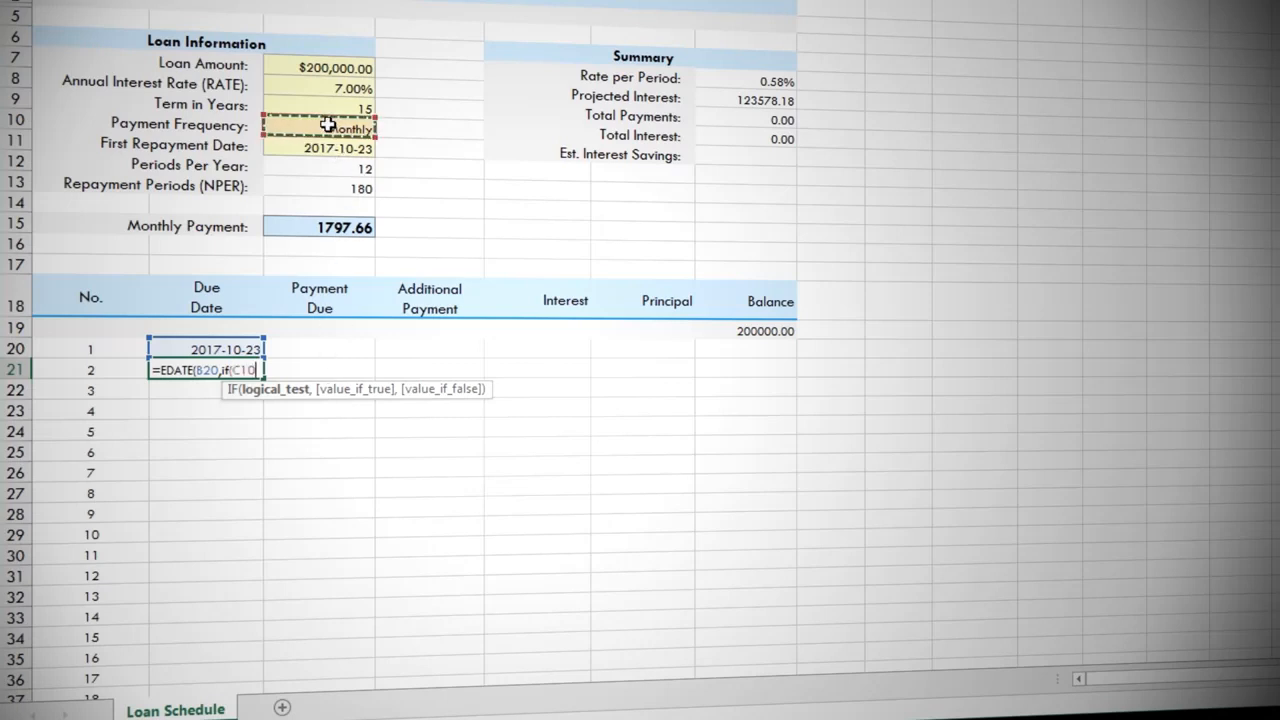
{"action": "key", "text": "F4"}
{"action": "type", "text": "="}
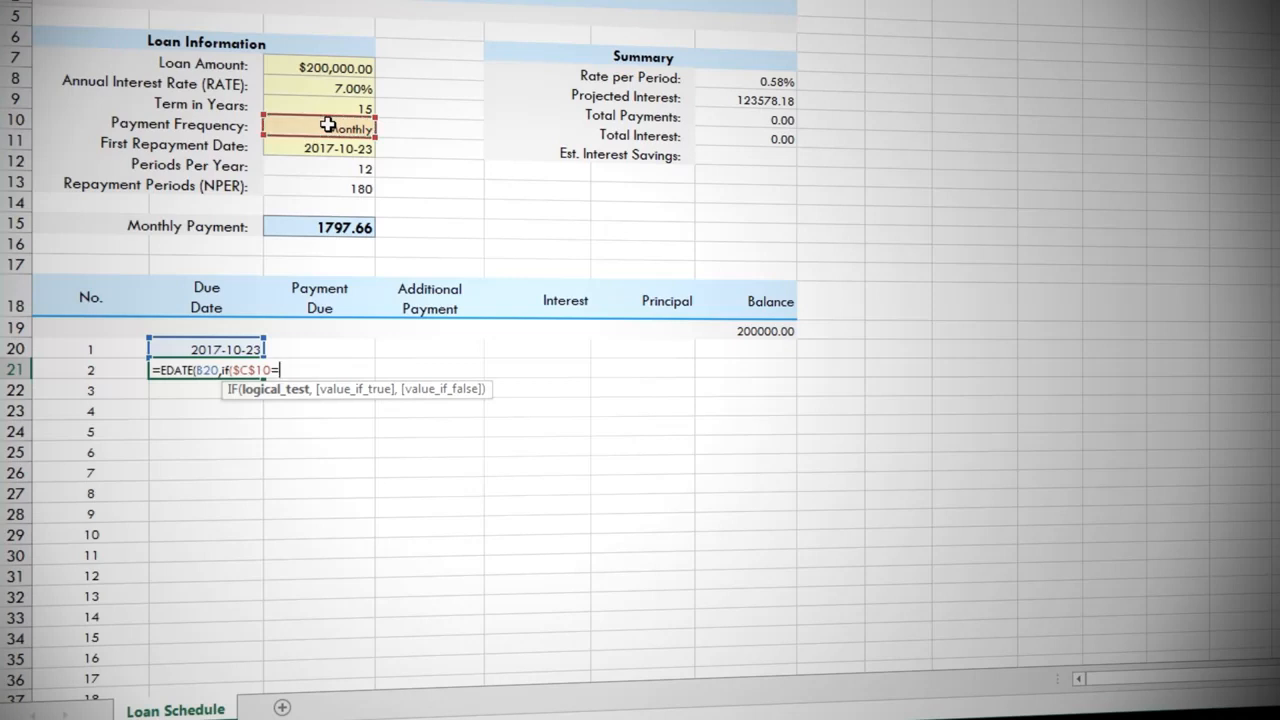
{"action": "type", "text": "\"Monthly\",1"}
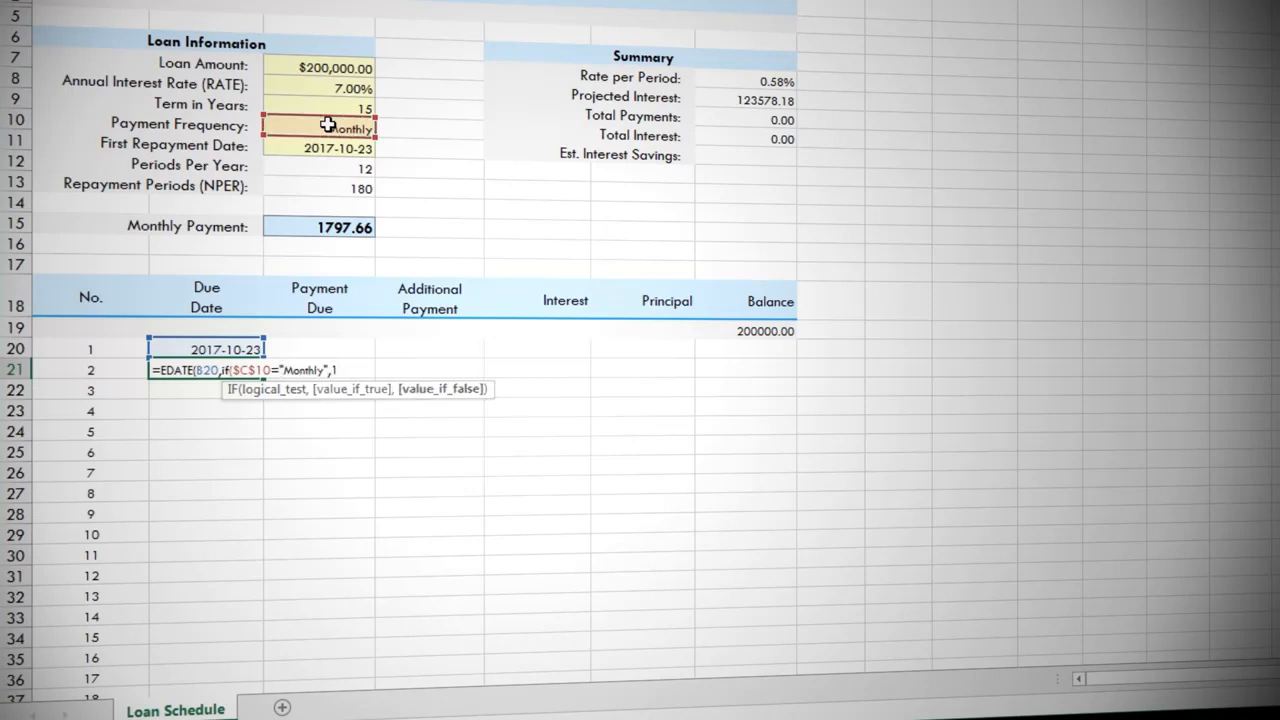
{"action": "type", "text": ",12))"}
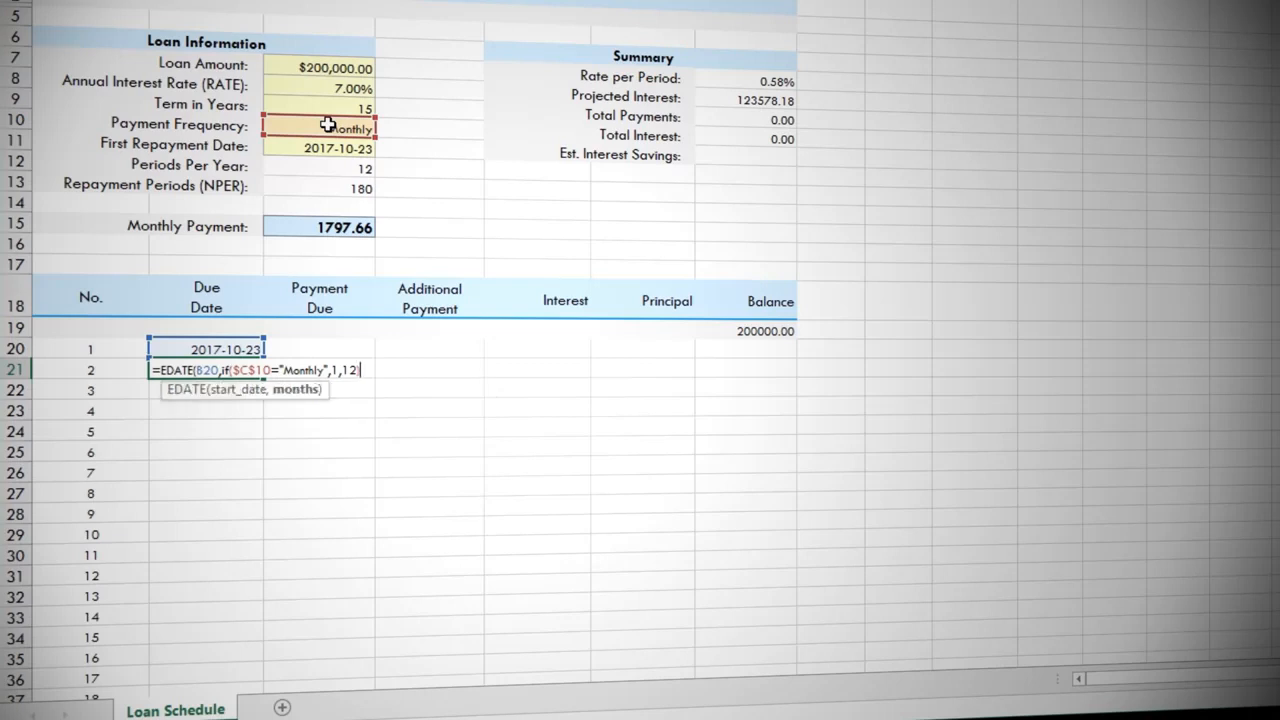
{"action": "type", "text": "))"}
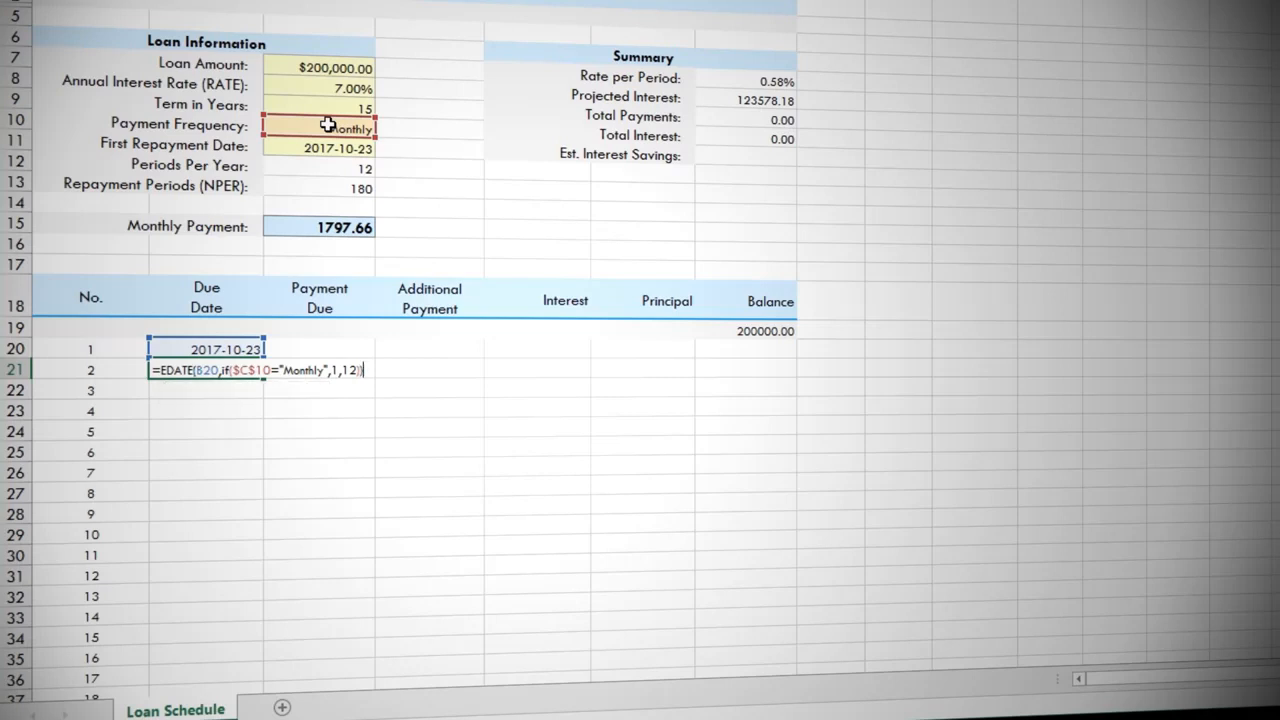
{"action": "key", "text": "Return"}
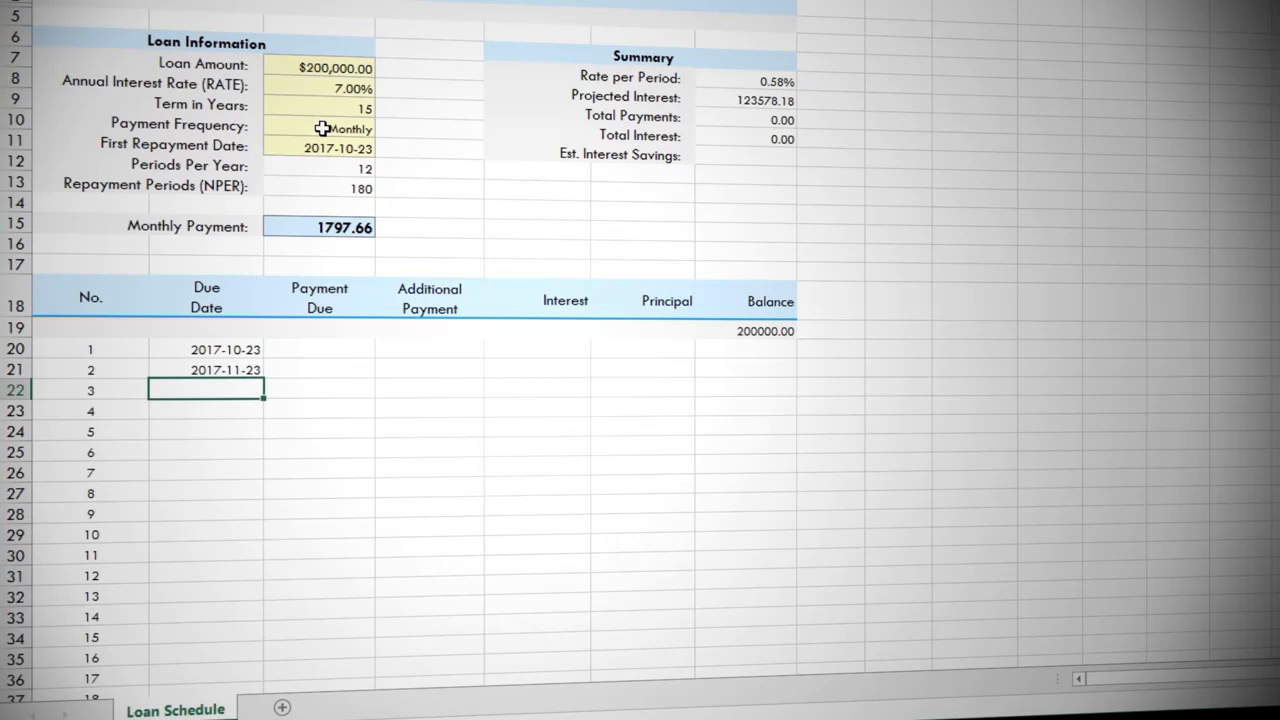
Step: Test the due date formula by switching Payment Frequency in C10 to Annual and back to Monthly
{"action": "left_click", "coordinate": [345, 128]}
{"action": "left_click", "coordinate": [385, 128]}
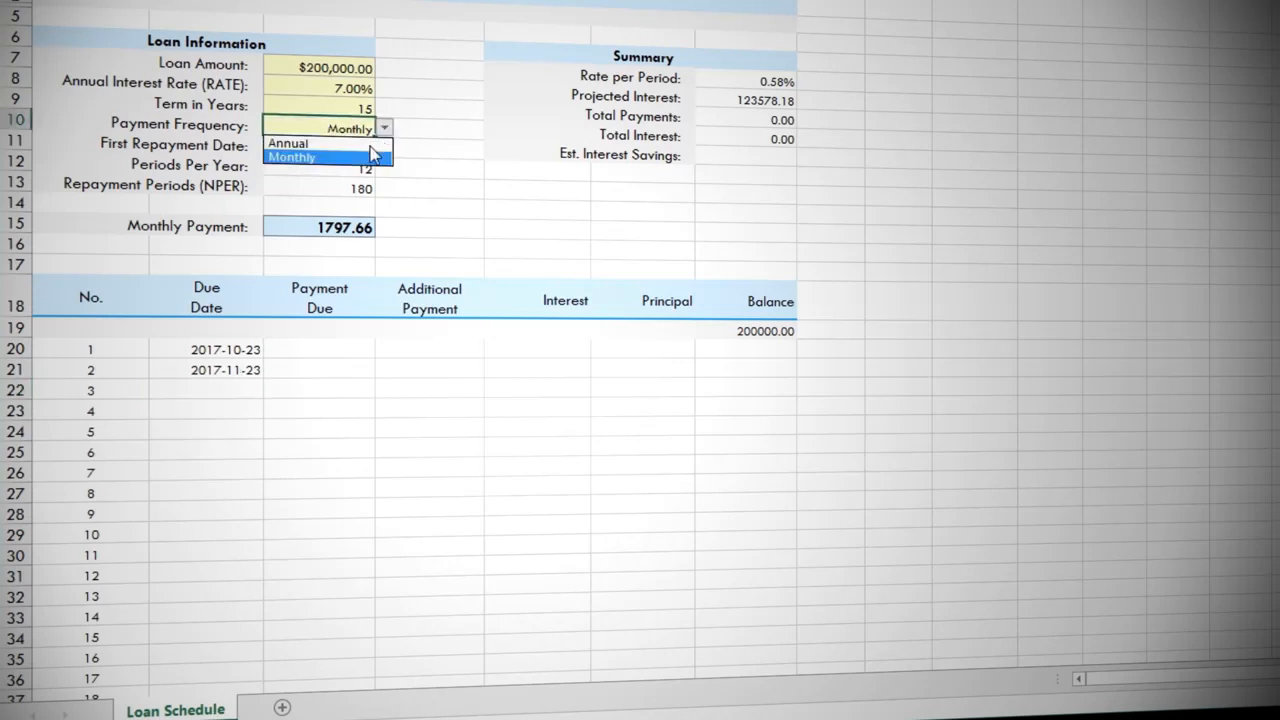
{"action": "left_click", "coordinate": [367, 144]}
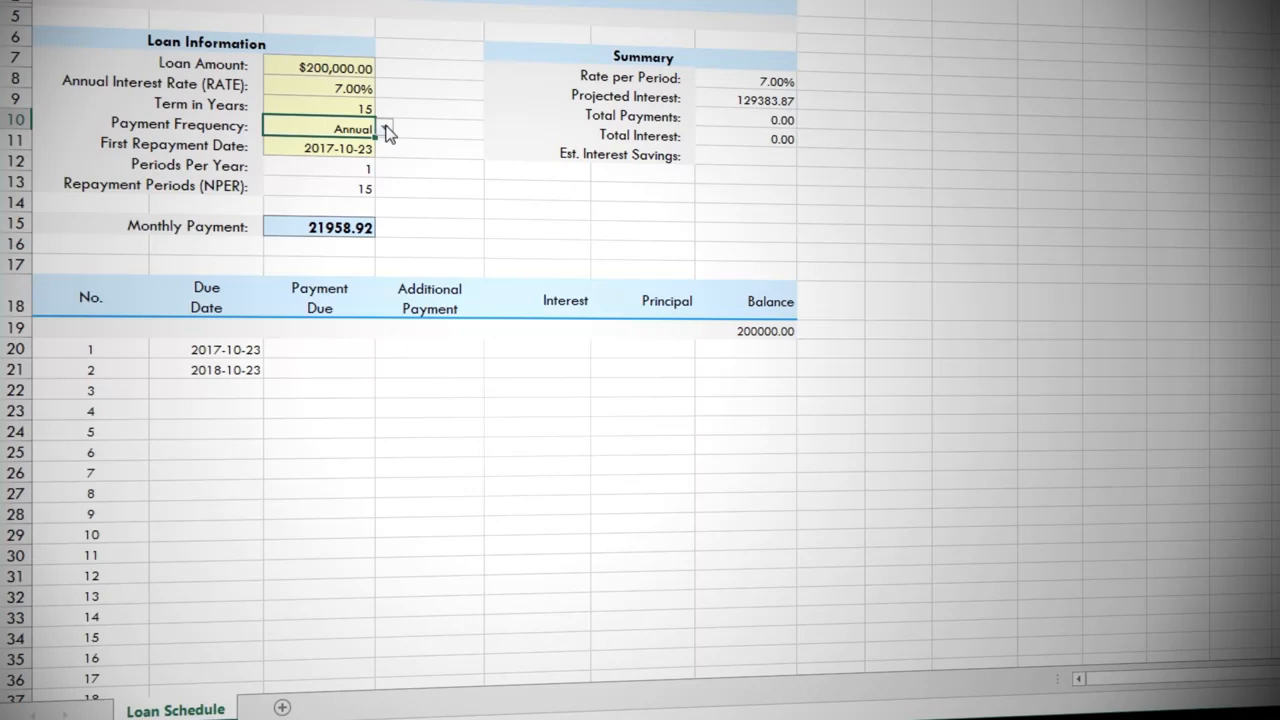
{"action": "left_click", "coordinate": [386, 129]}
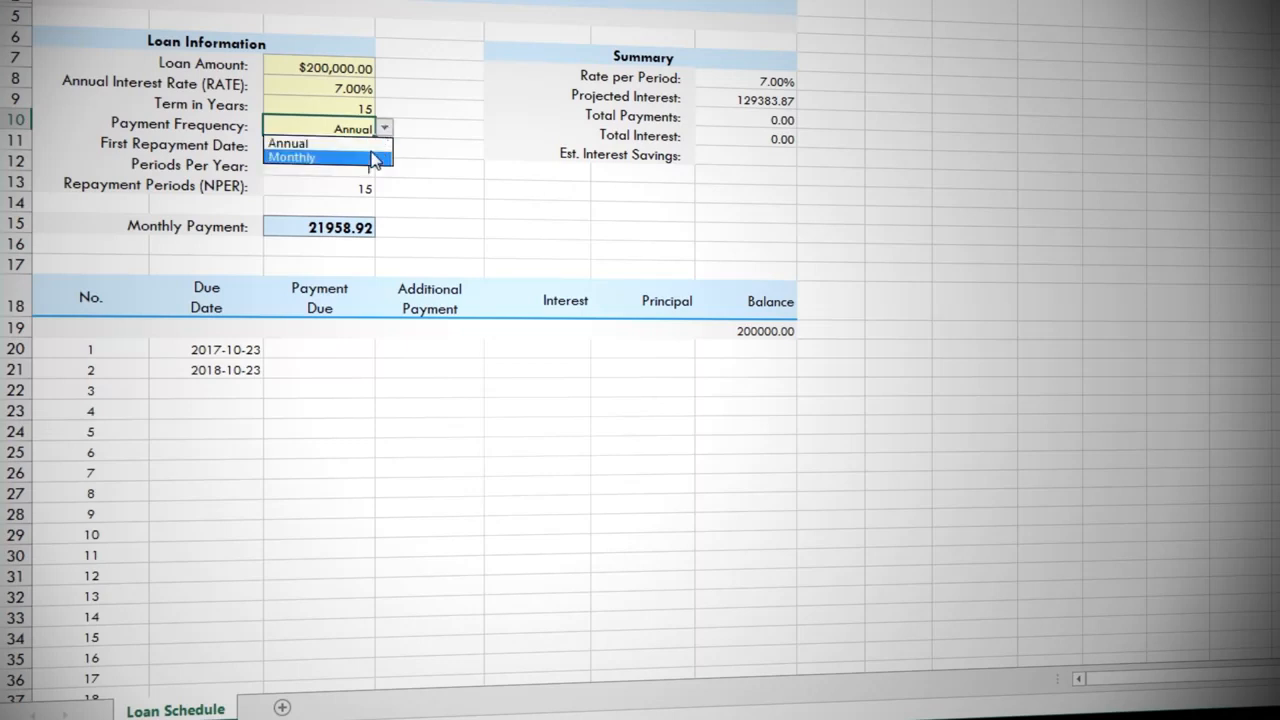
{"action": "left_click", "coordinate": [372, 155]}
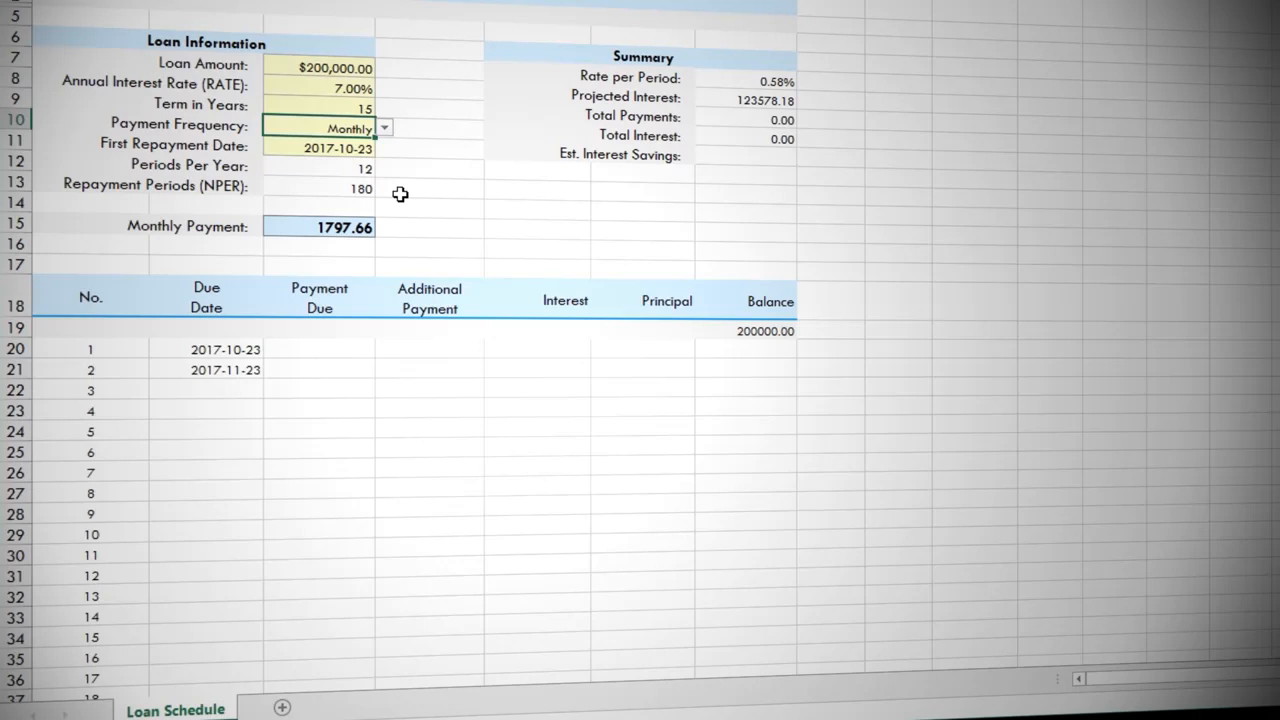
Step: Wrap the B21 due date formula in a zero-balance check so it reads =IF(G20<=0,"",EDATE(B20,IF($C$10="Monthly",1,12)))
{"action": "double_click", "coordinate": [240, 369]}
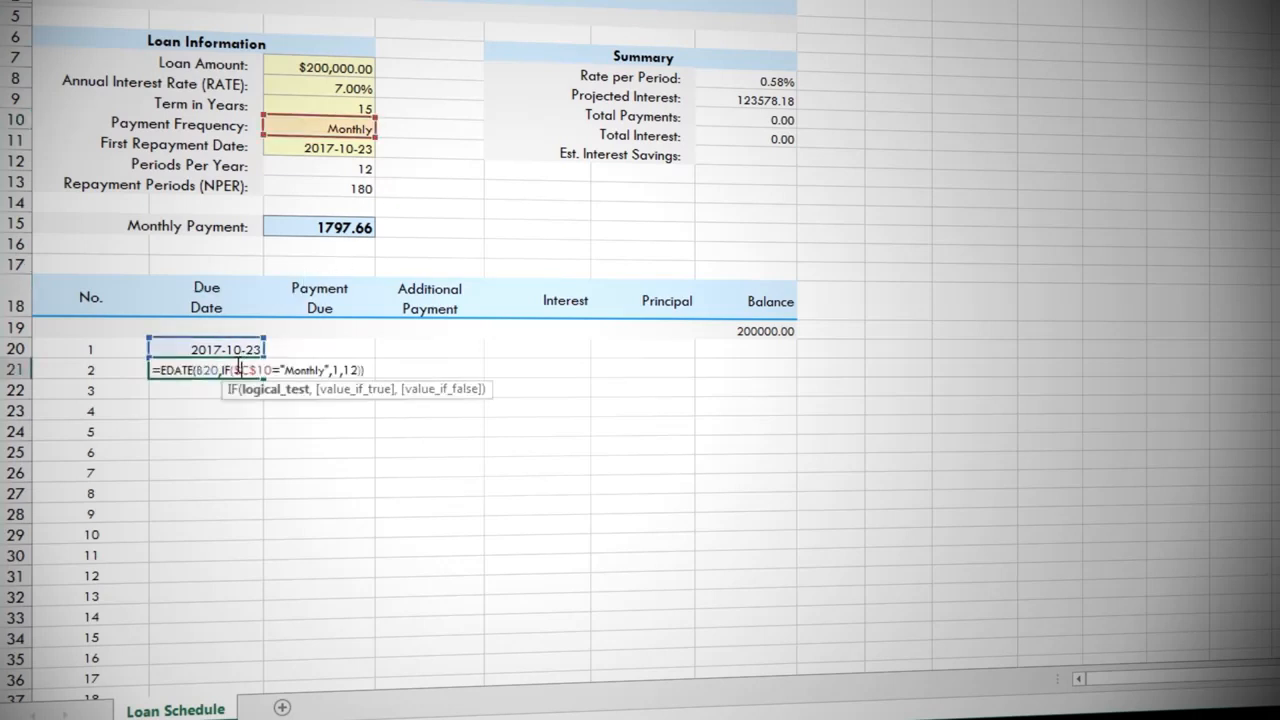
{"action": "left_click", "coordinate": [163, 369]}
{"action": "type", "text": "if"}
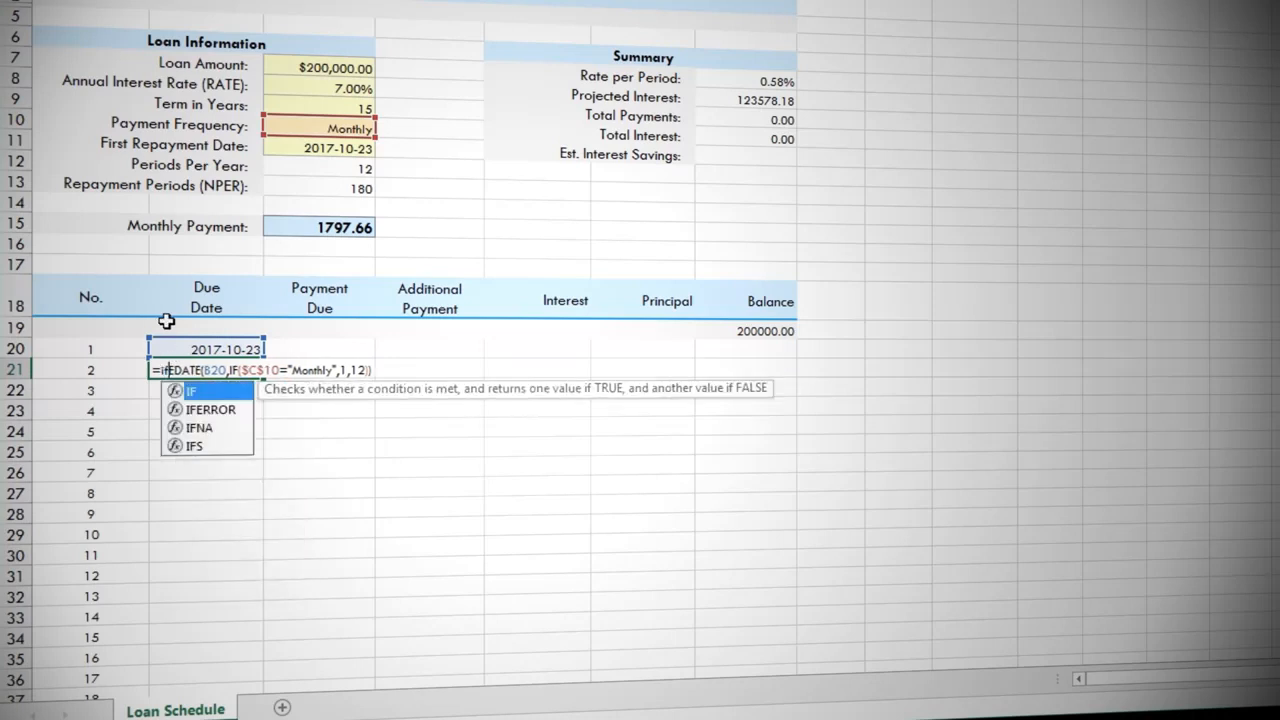
{"action": "type", "text": "("}
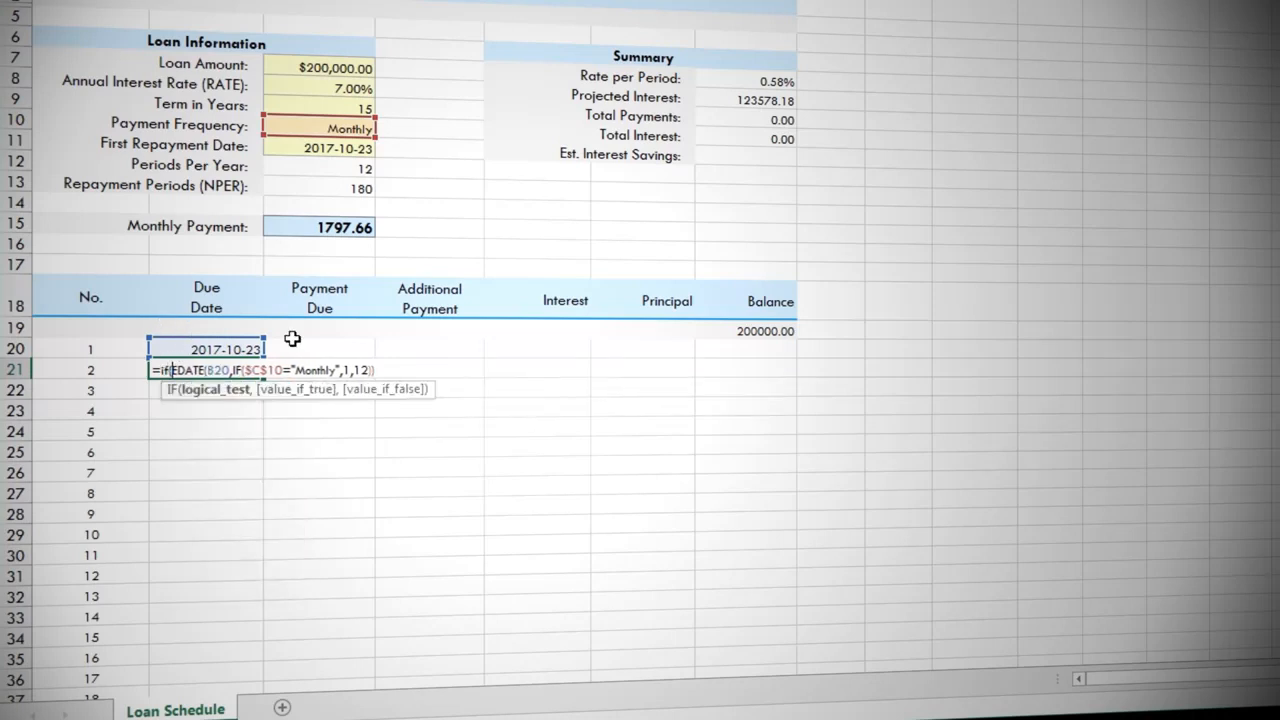
{"action": "left_click", "coordinate": [760, 347]}
{"action": "type", "text": "<="}
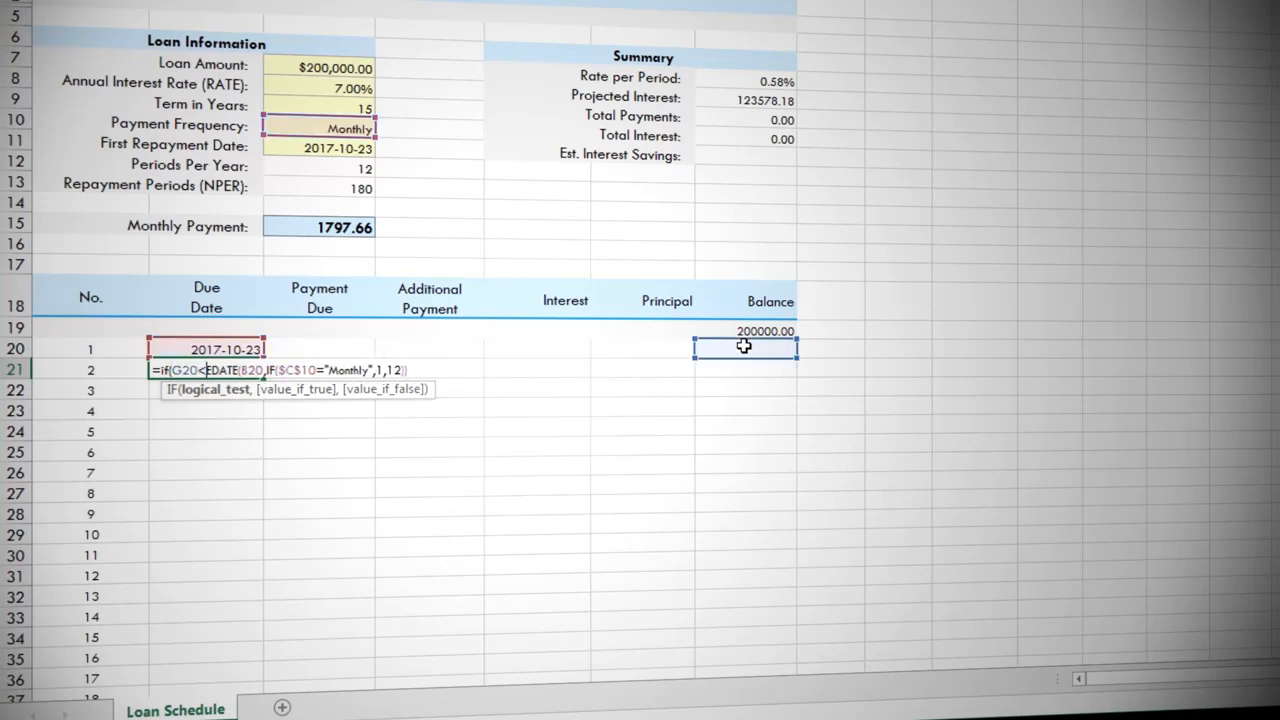
{"action": "type", "text": "0"}
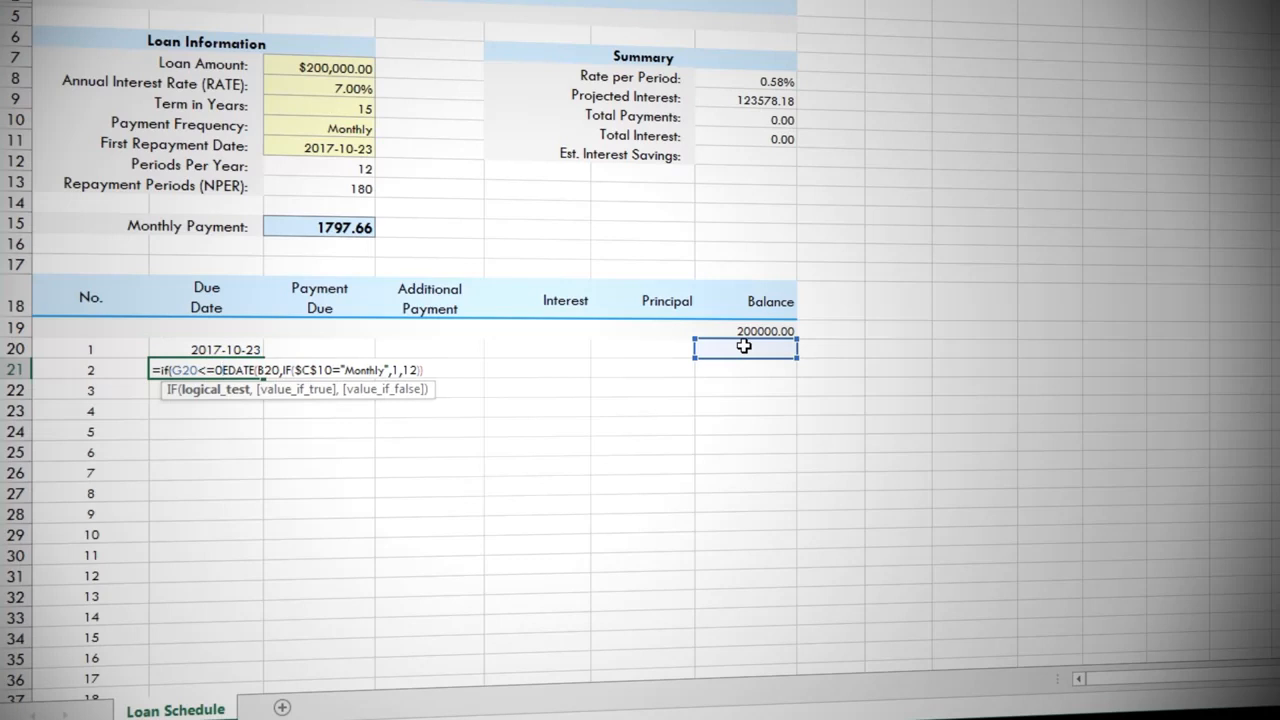
{"action": "type", "text": ","}
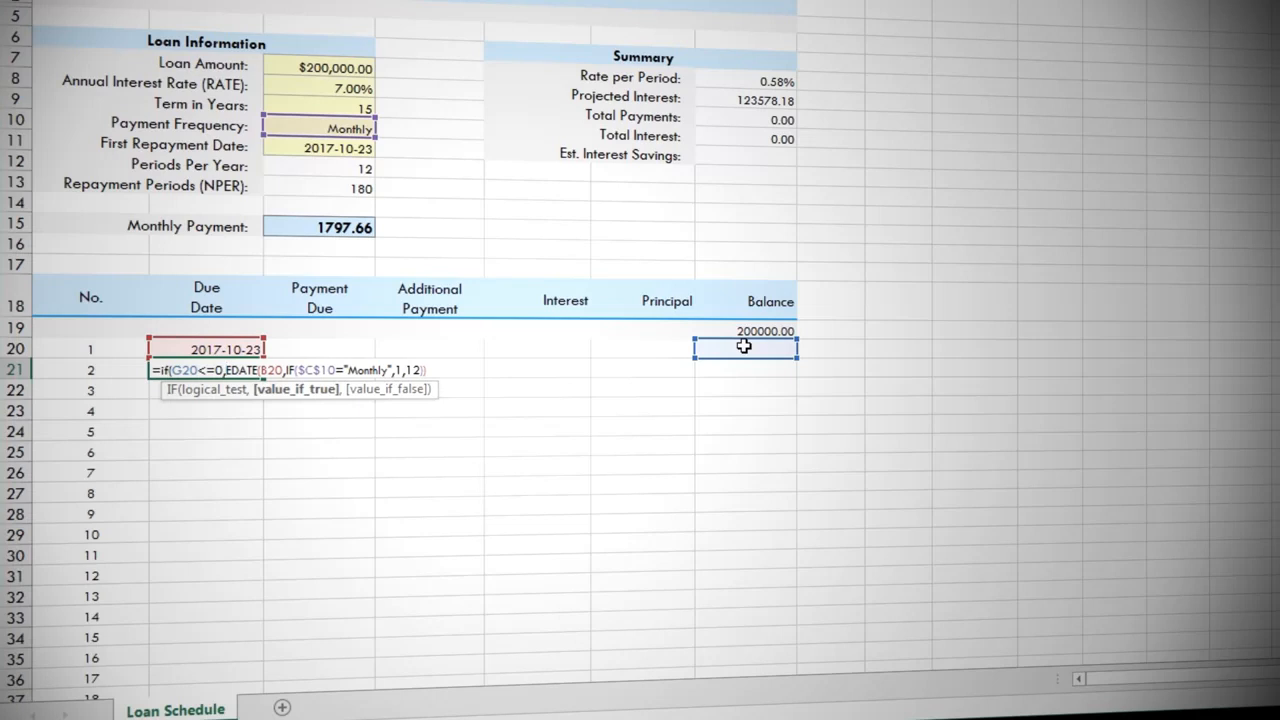
{"action": "type", "text": "\"\","}
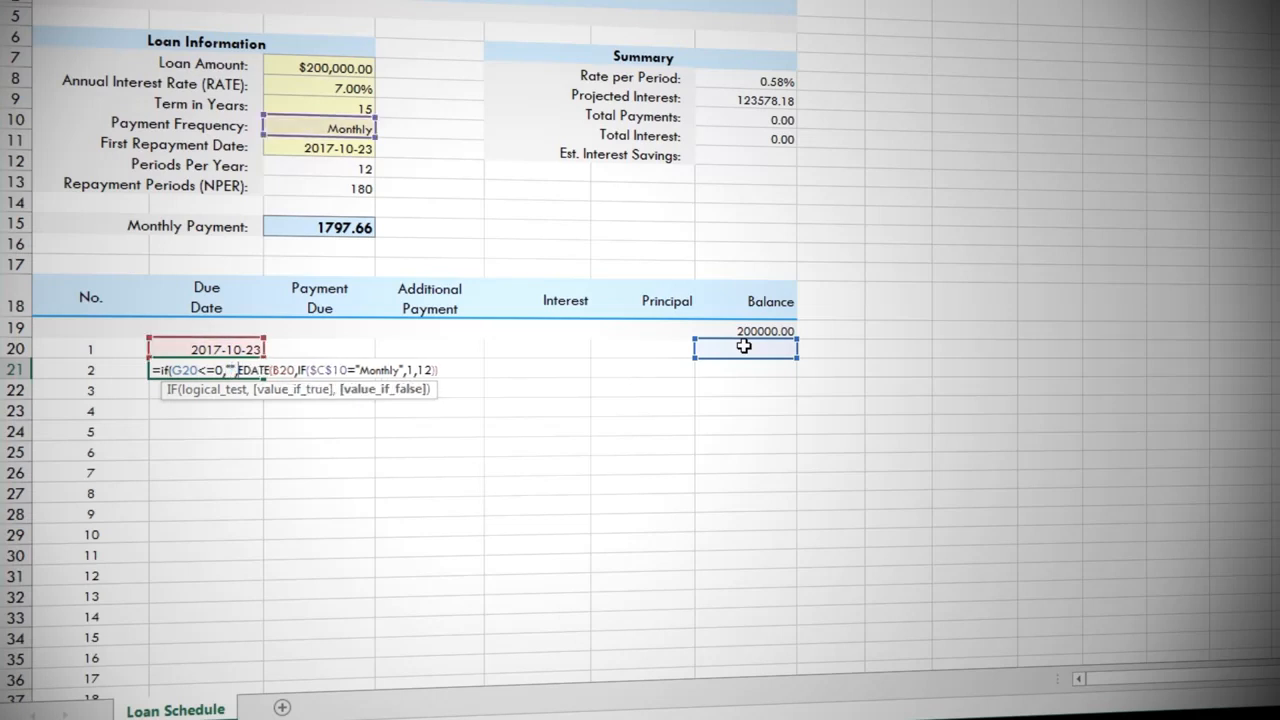
{"action": "left_click", "coordinate": [448, 369]}
{"action": "type", "text": ")"}
{"action": "key", "text": "Return"}
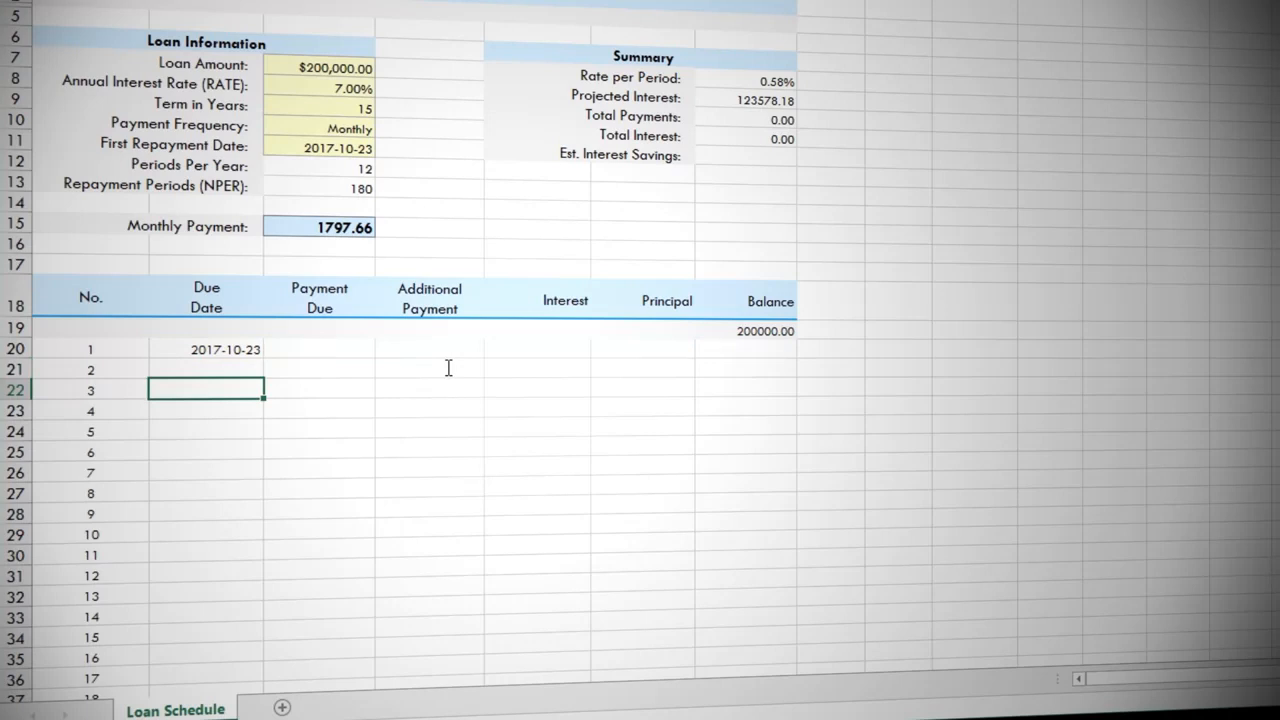
Step: Fill the B21 due date formula down the rest of the Due Date column
{"action": "left_click", "coordinate": [248, 364]}
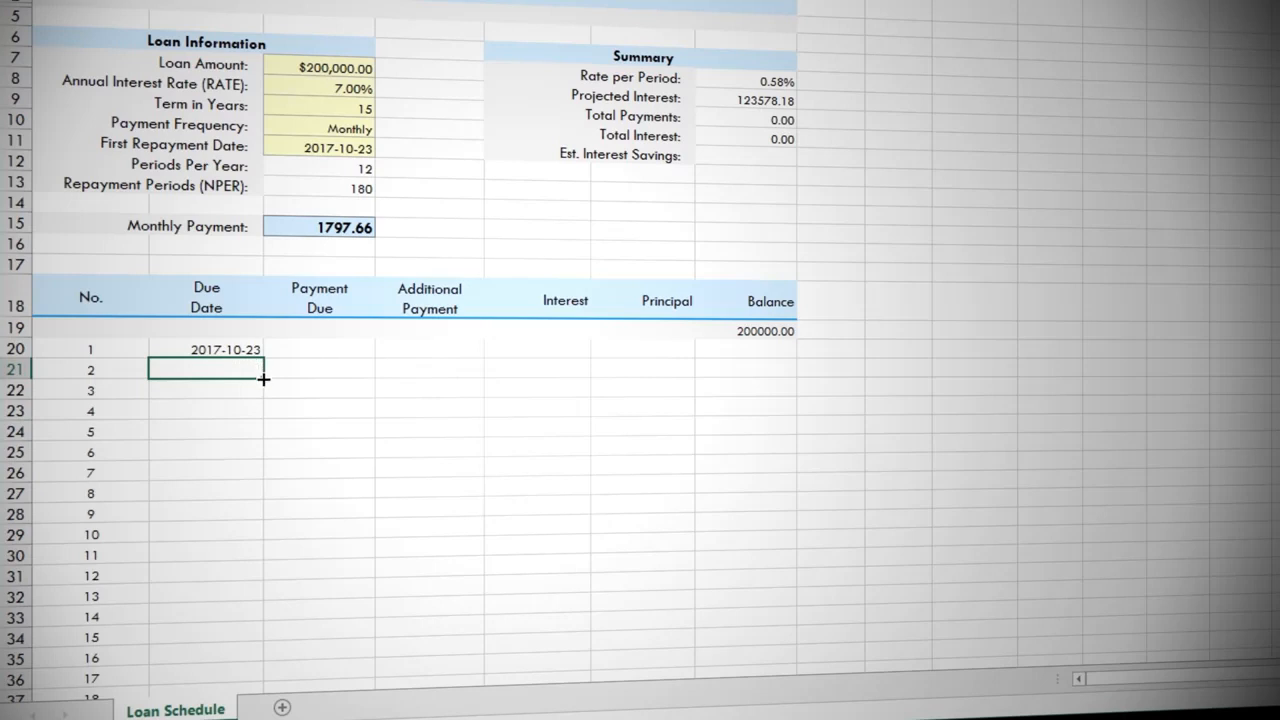
{"action": "double_click", "coordinate": [263, 379]}
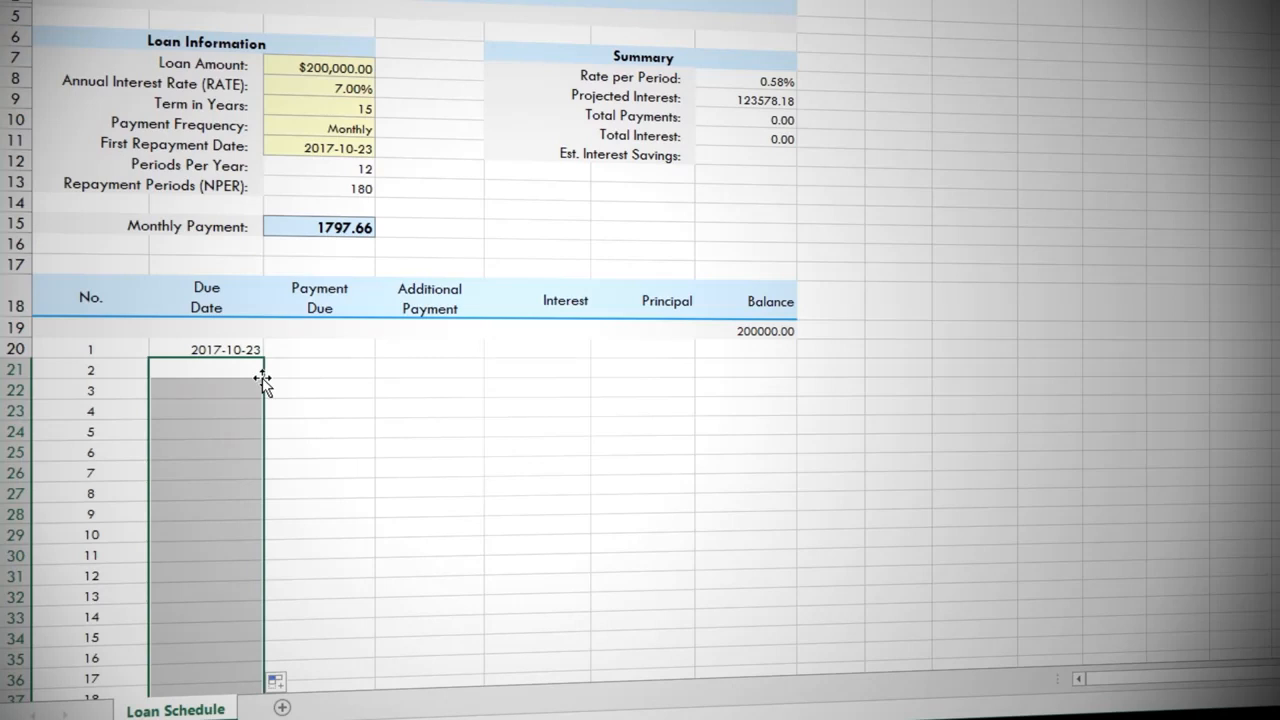
{"action": "left_click", "coordinate": [312, 349]}
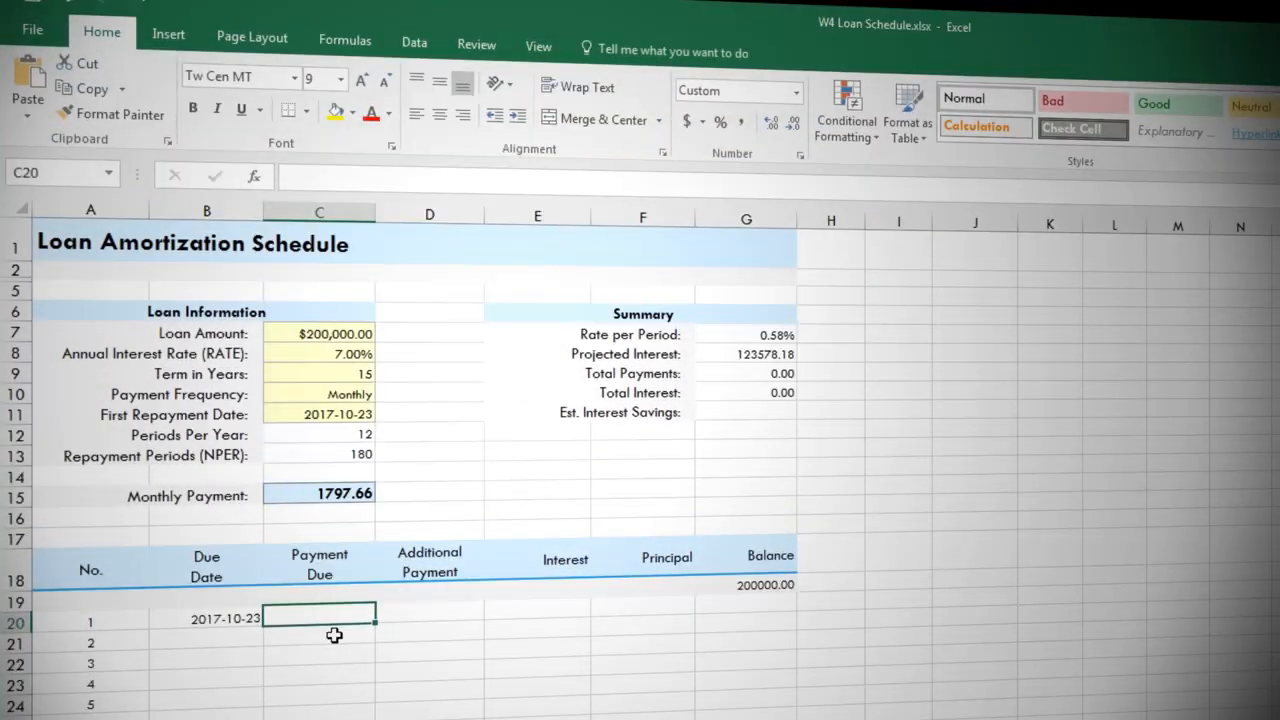
Step: Create named ranges for the loan information in B7:C15, using the labels in the left column as names
{"action": "left_click_drag", "start_coordinate": [214, 334], "coordinate": [331, 494]}
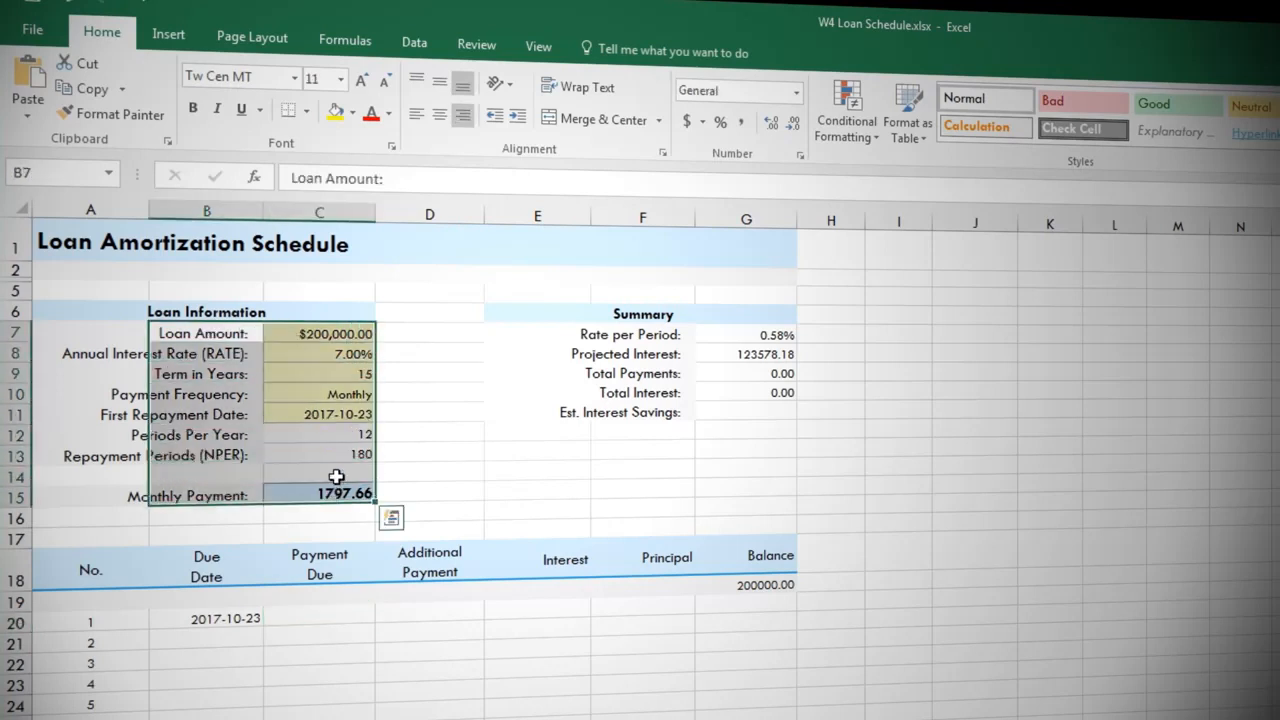
{"action": "left_click", "coordinate": [367, 45]}
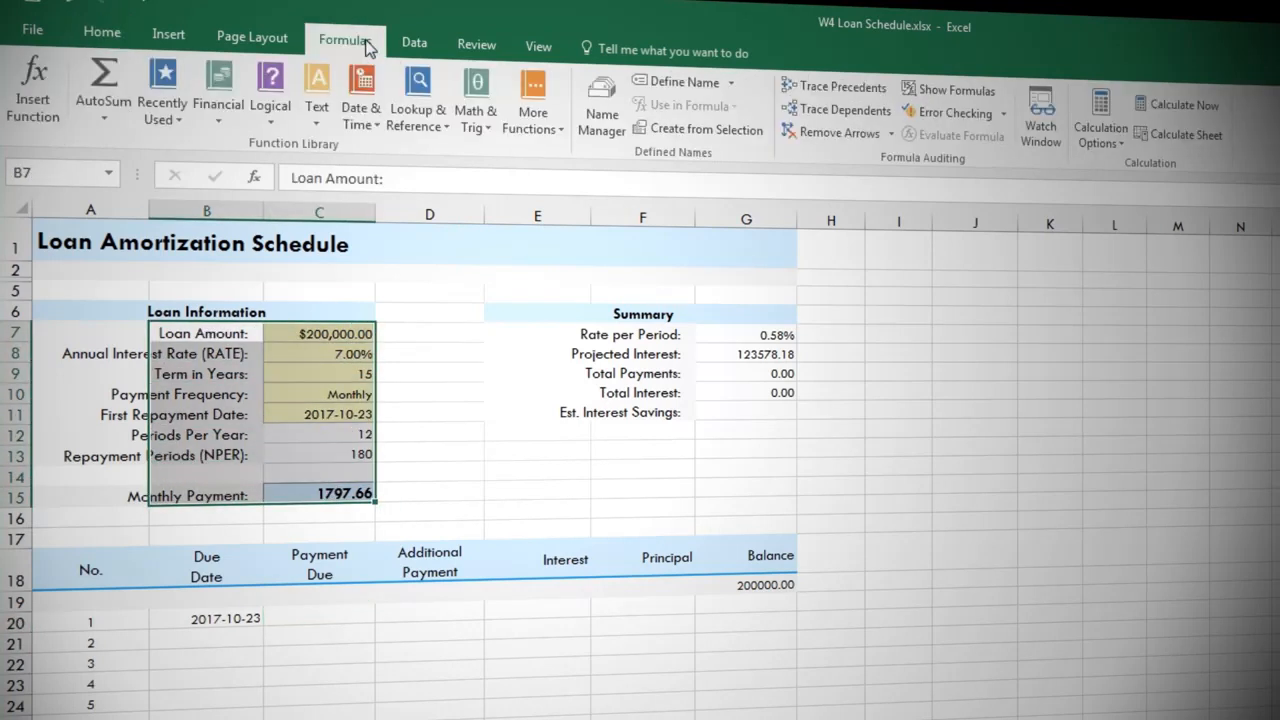
{"action": "left_click", "coordinate": [668, 130]}
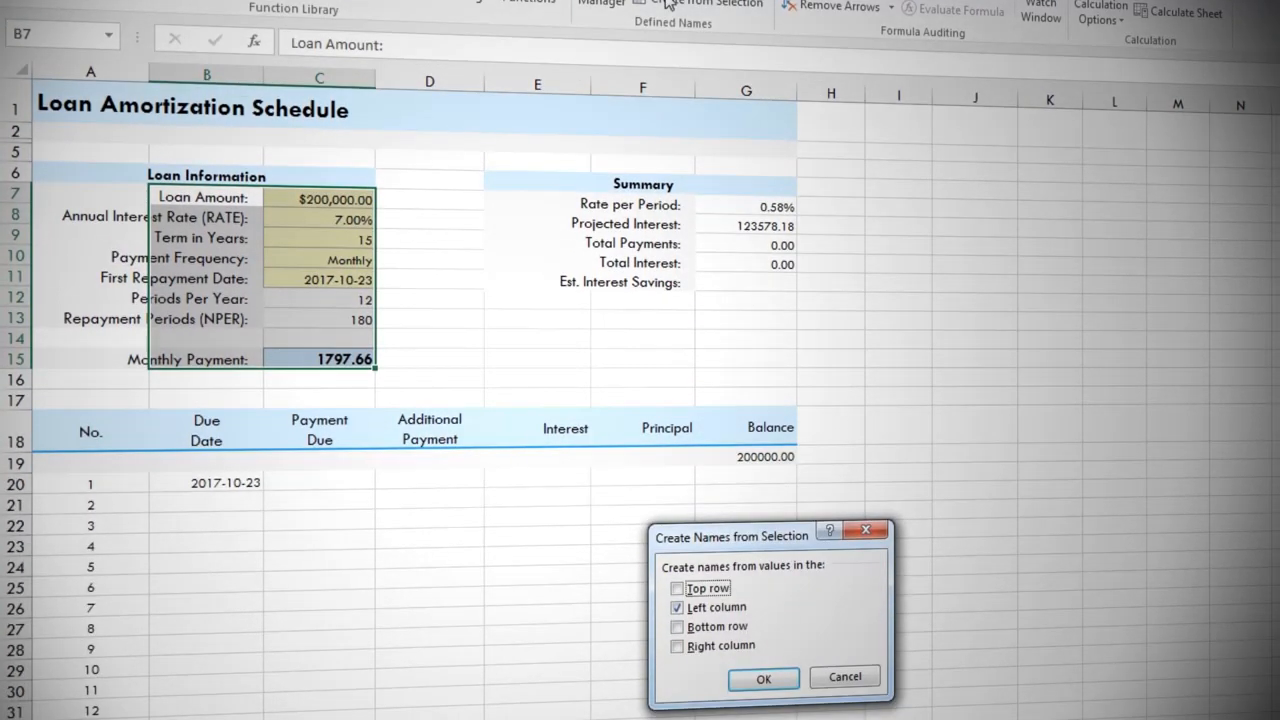
{"action": "left_click", "coordinate": [763, 679]}
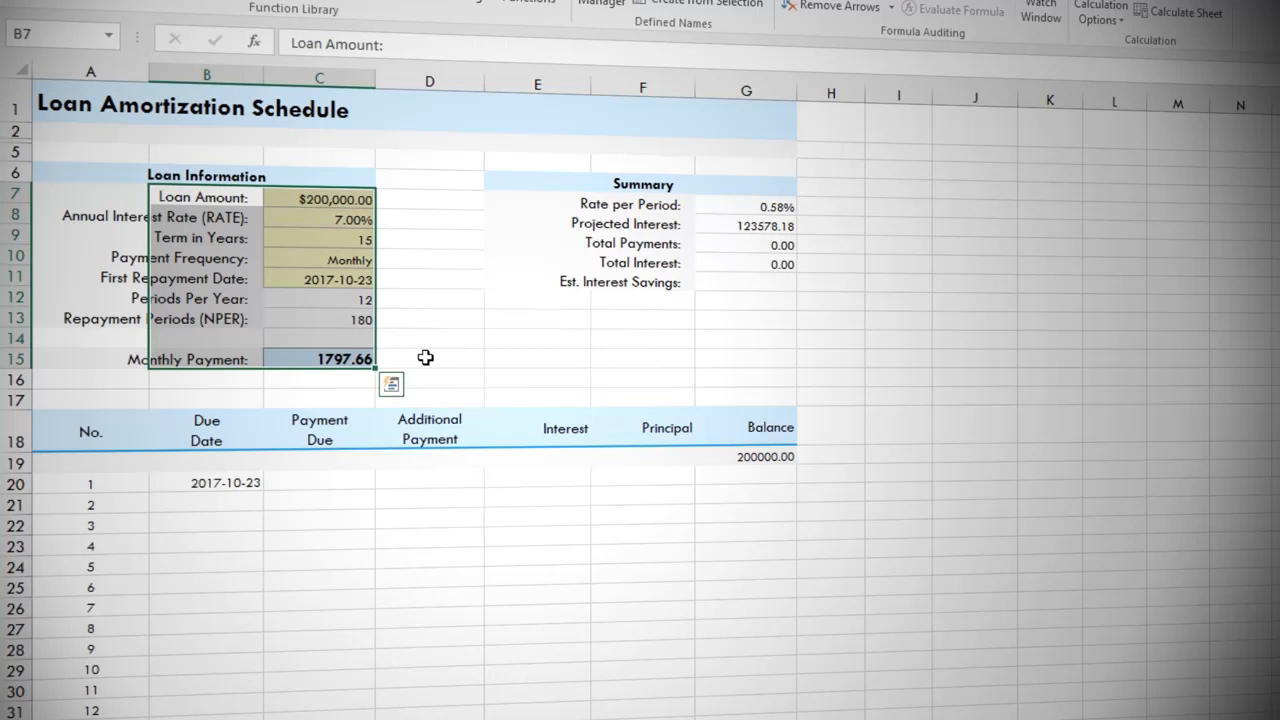
Step: Name the Rate per Period cell G7 Rate
{"action": "left_click", "coordinate": [748, 207]}
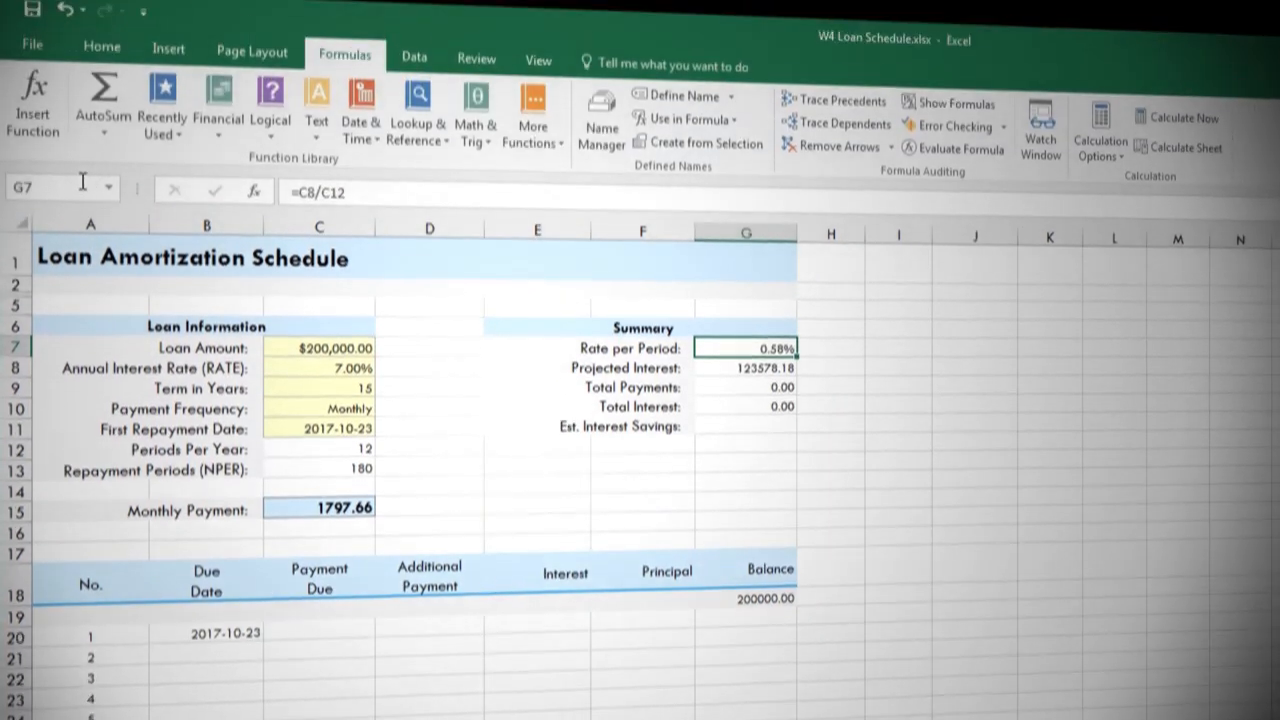
{"action": "left_click", "coordinate": [83, 34]}
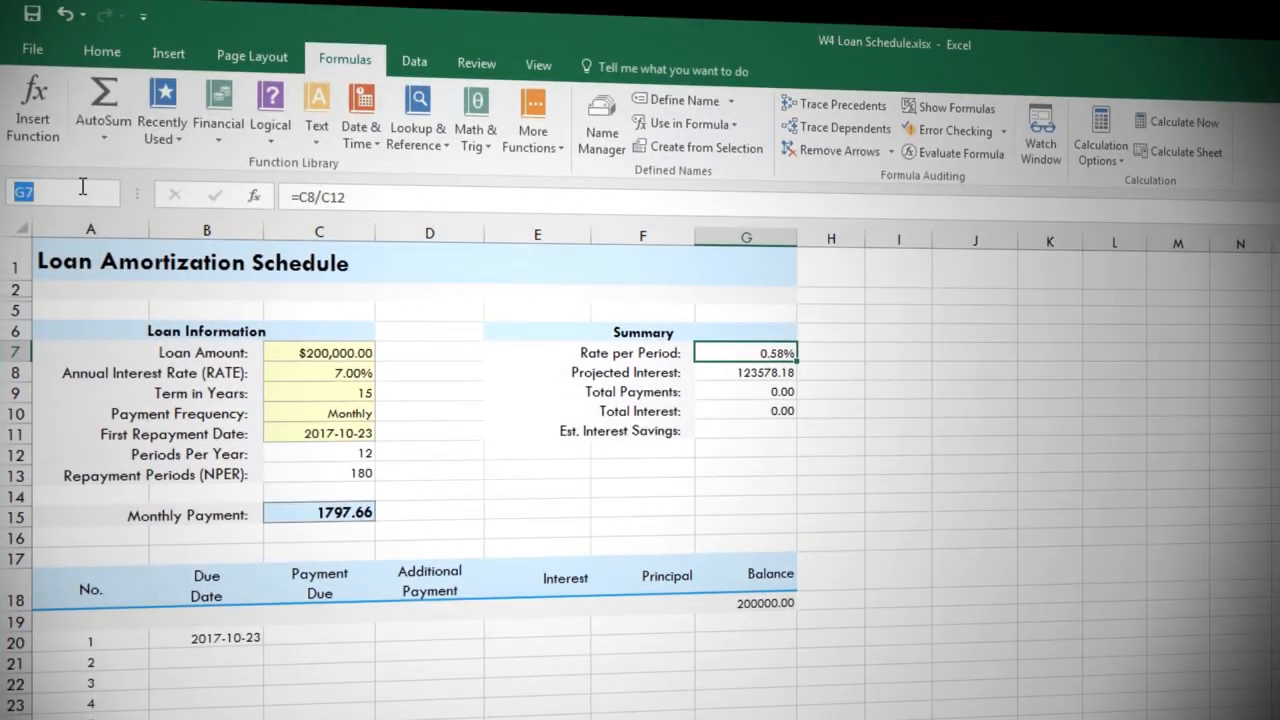
{"action": "type", "text": "Rate"}
{"action": "key", "text": "Return"}
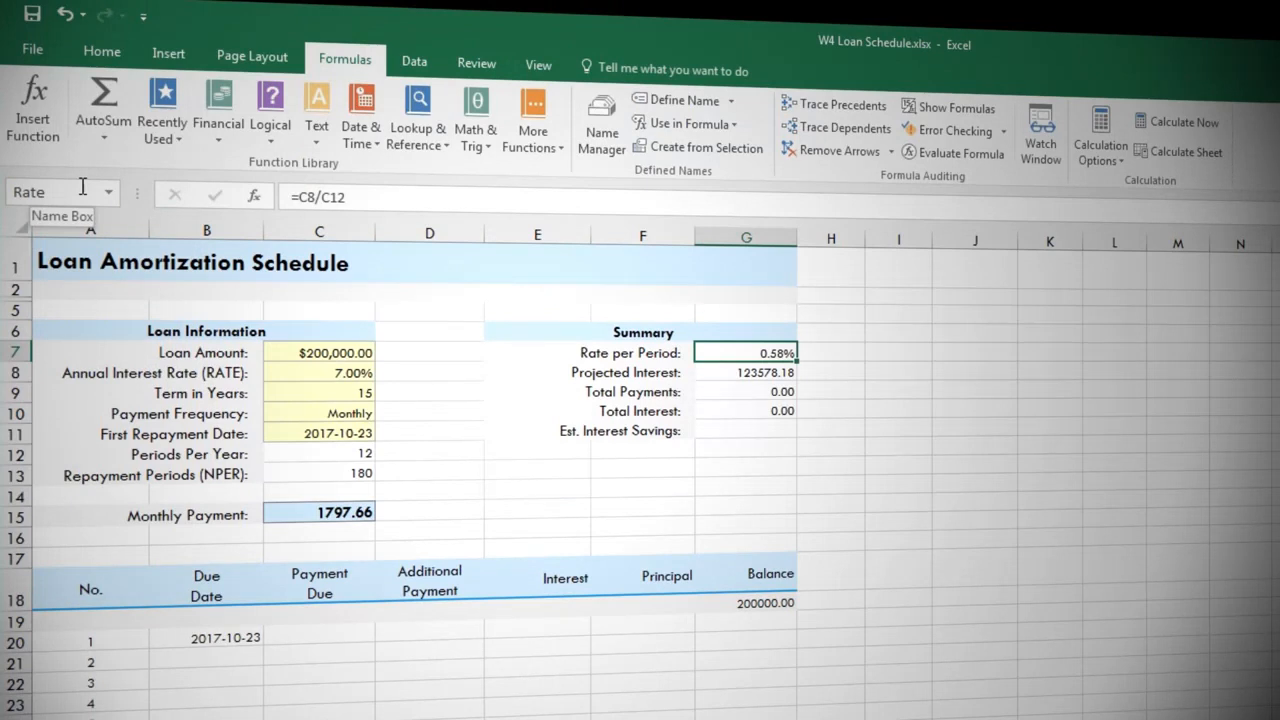
Step: Calculate the first Payment Due in C20 with =IF(G19+E20<Monthly_Payment,G19+E20,Monthly_Payment)
{"action": "left_click", "coordinate": [318, 637]}
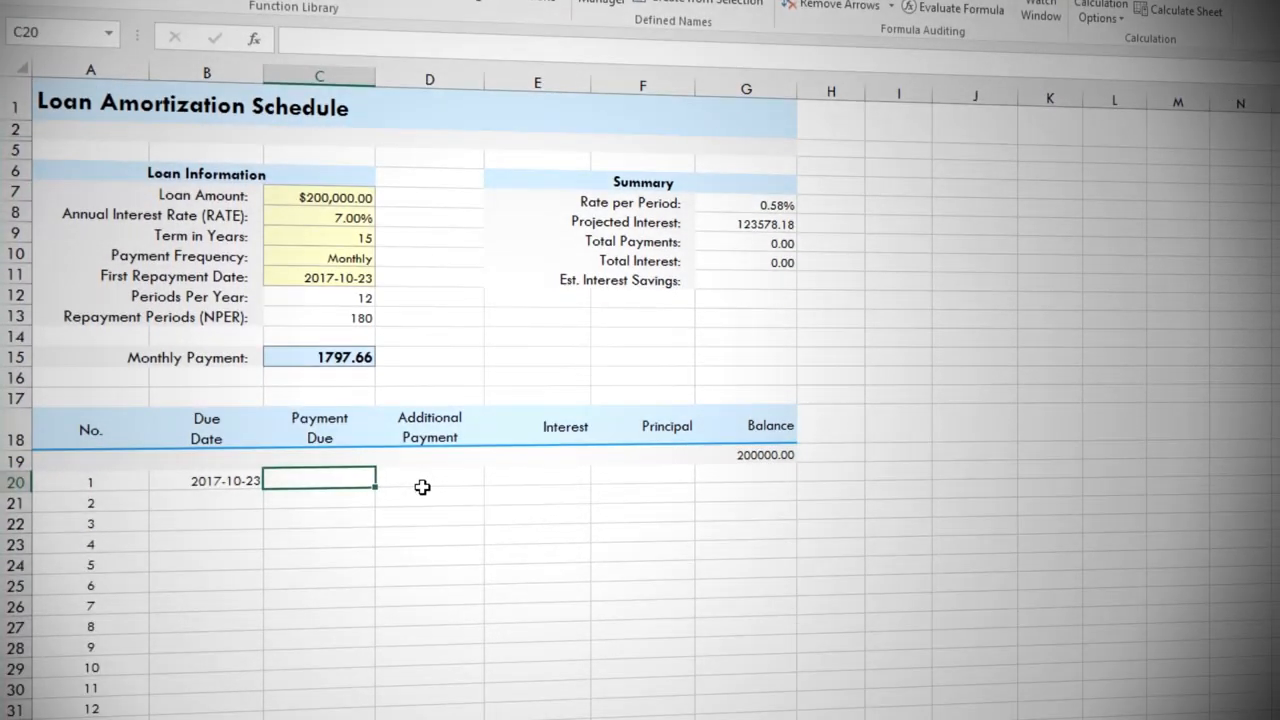
{"action": "type", "text": "=if("}
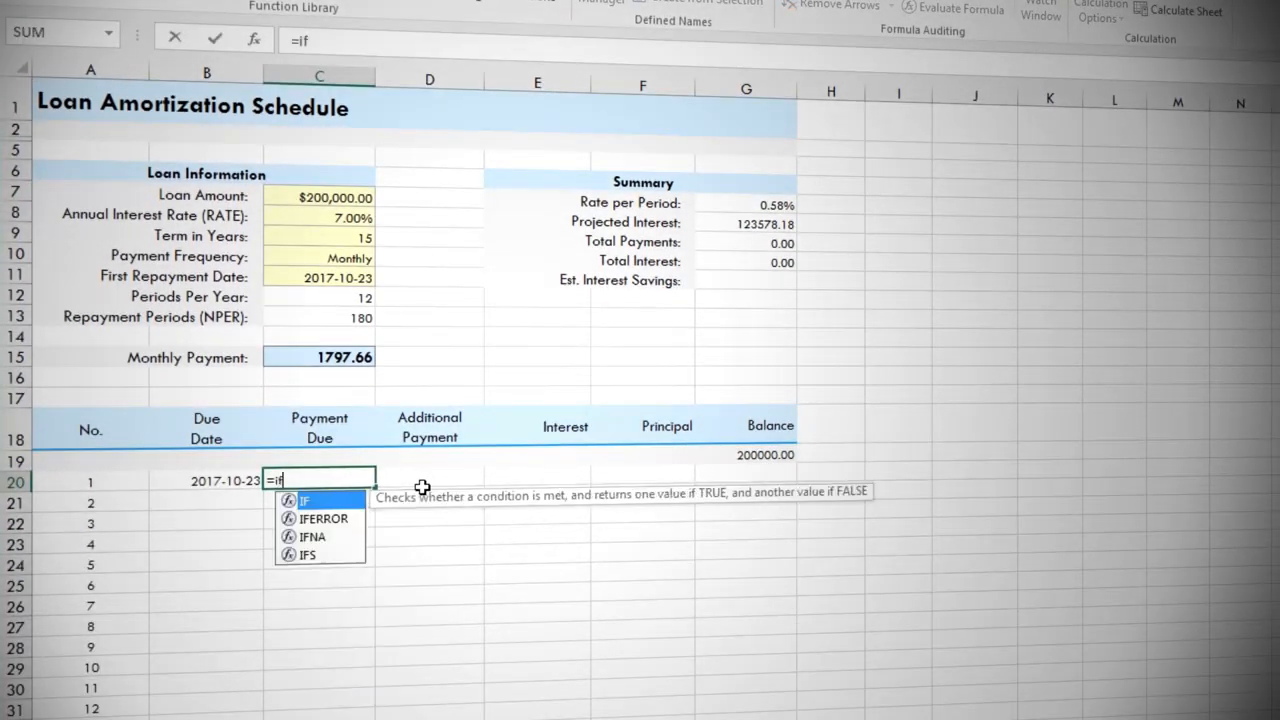
{"action": "left_click", "coordinate": [732, 455]}
{"action": "type", "text": "+"}
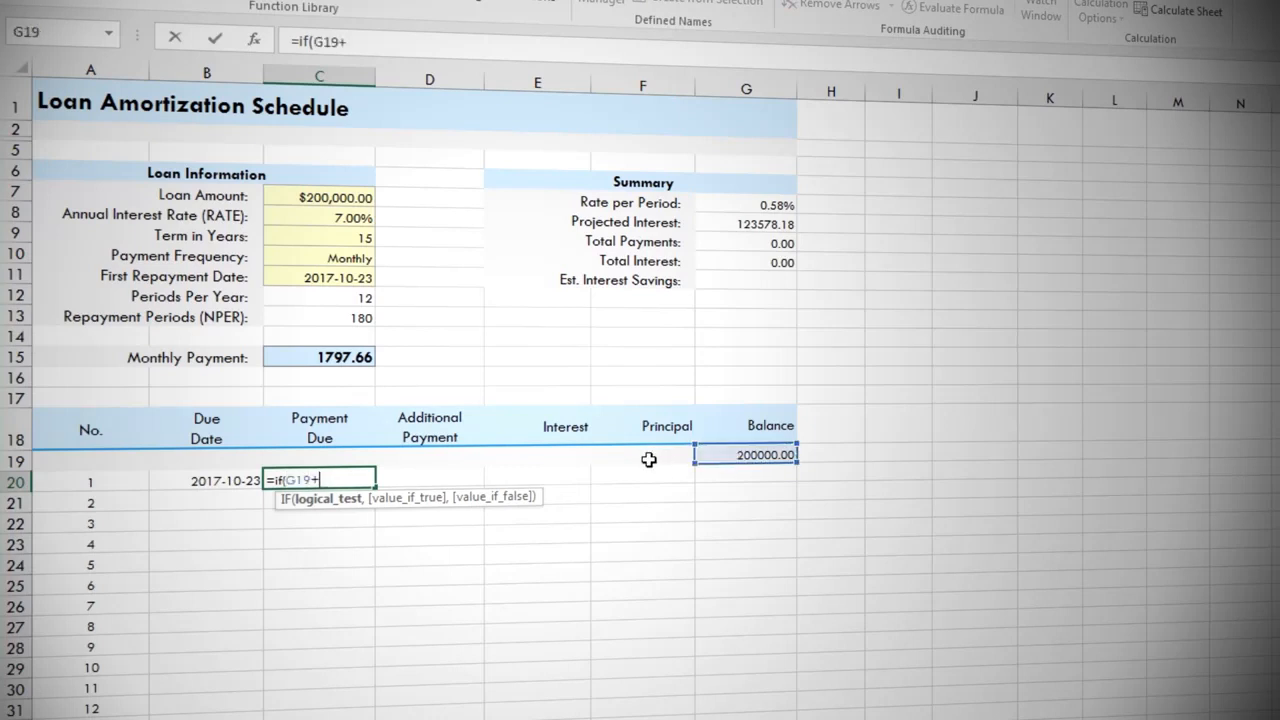
{"action": "left_click", "coordinate": [554, 475]}
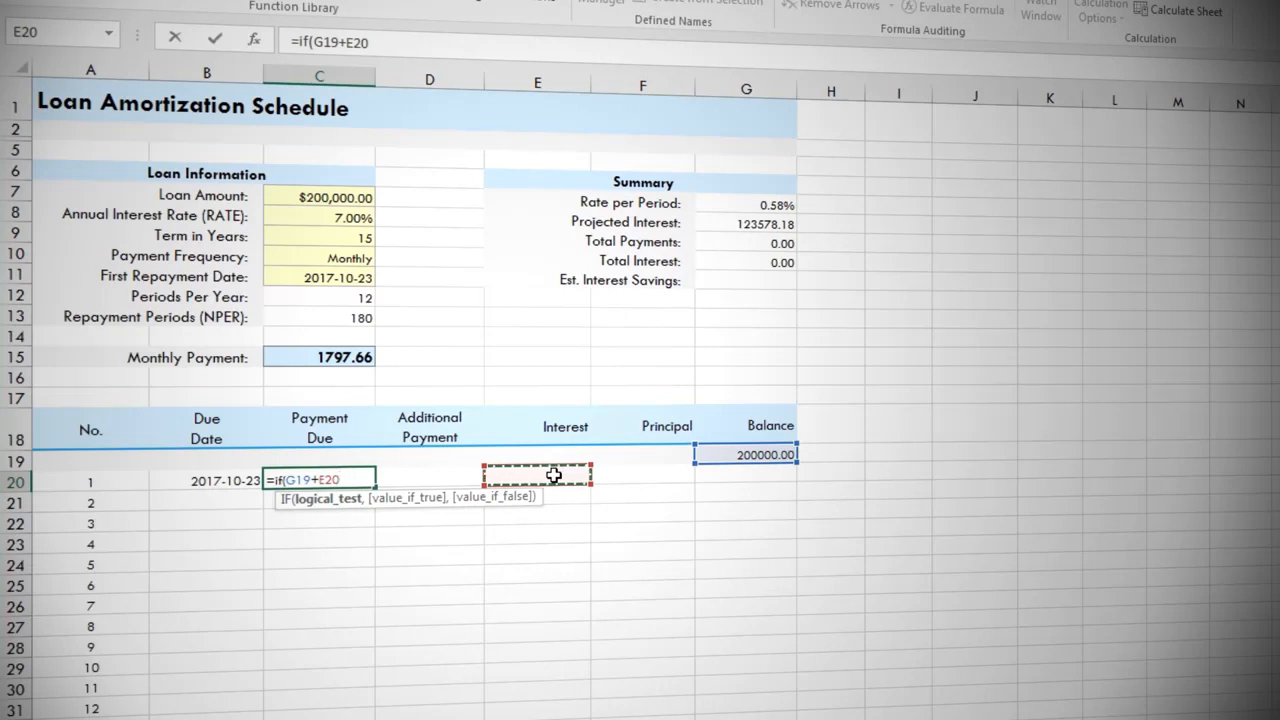
{"action": "type", "text": "<"}
{"action": "left_click", "coordinate": [357, 357]}
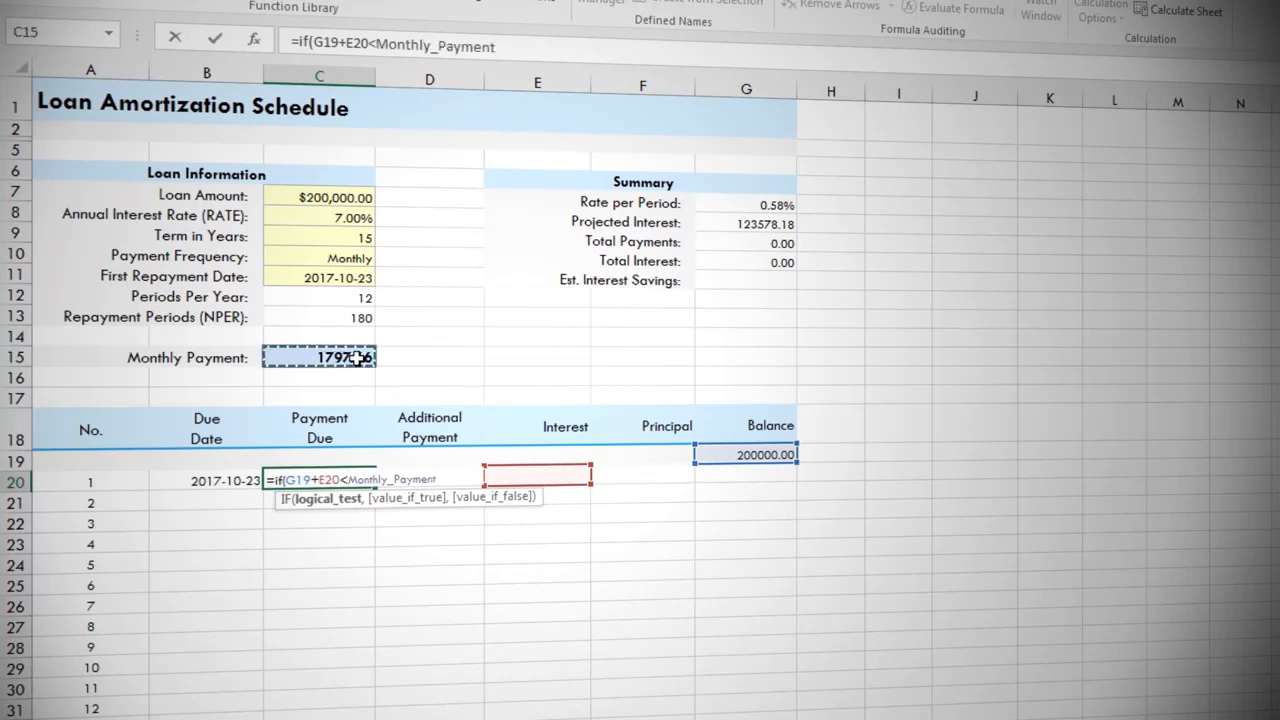
{"action": "type", "text": ","}
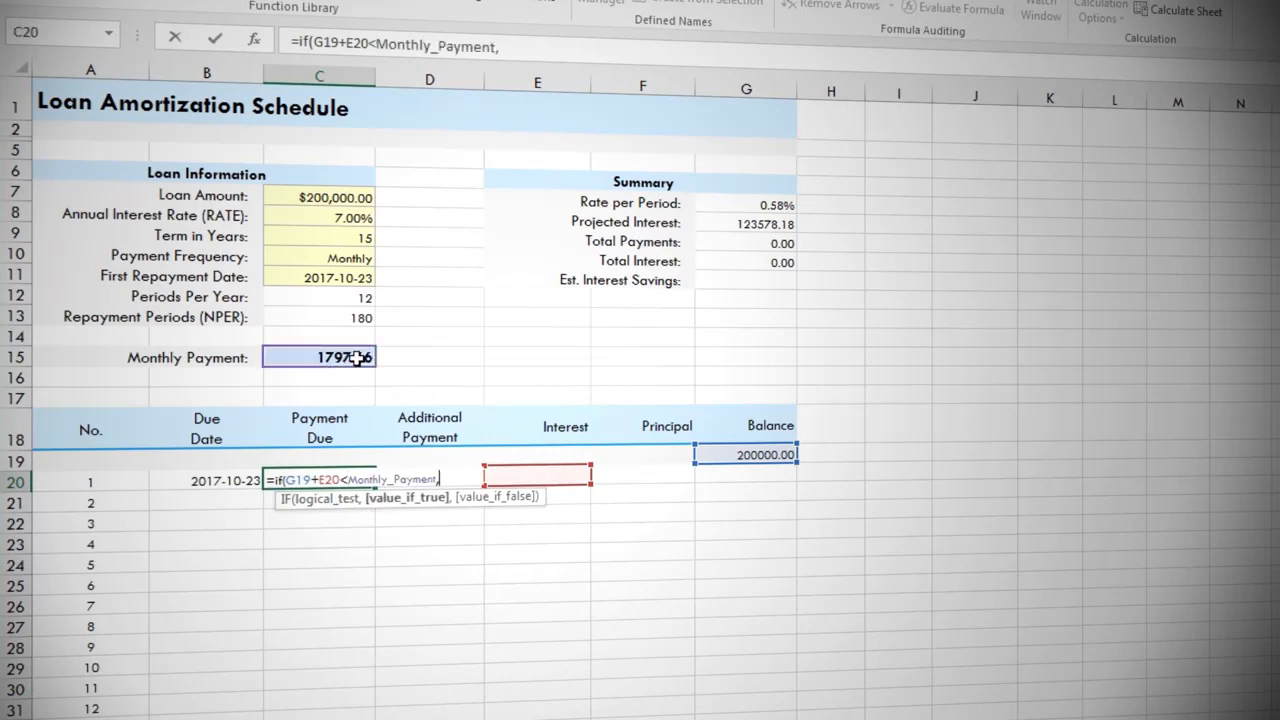
{"action": "left_click", "coordinate": [760, 453]}
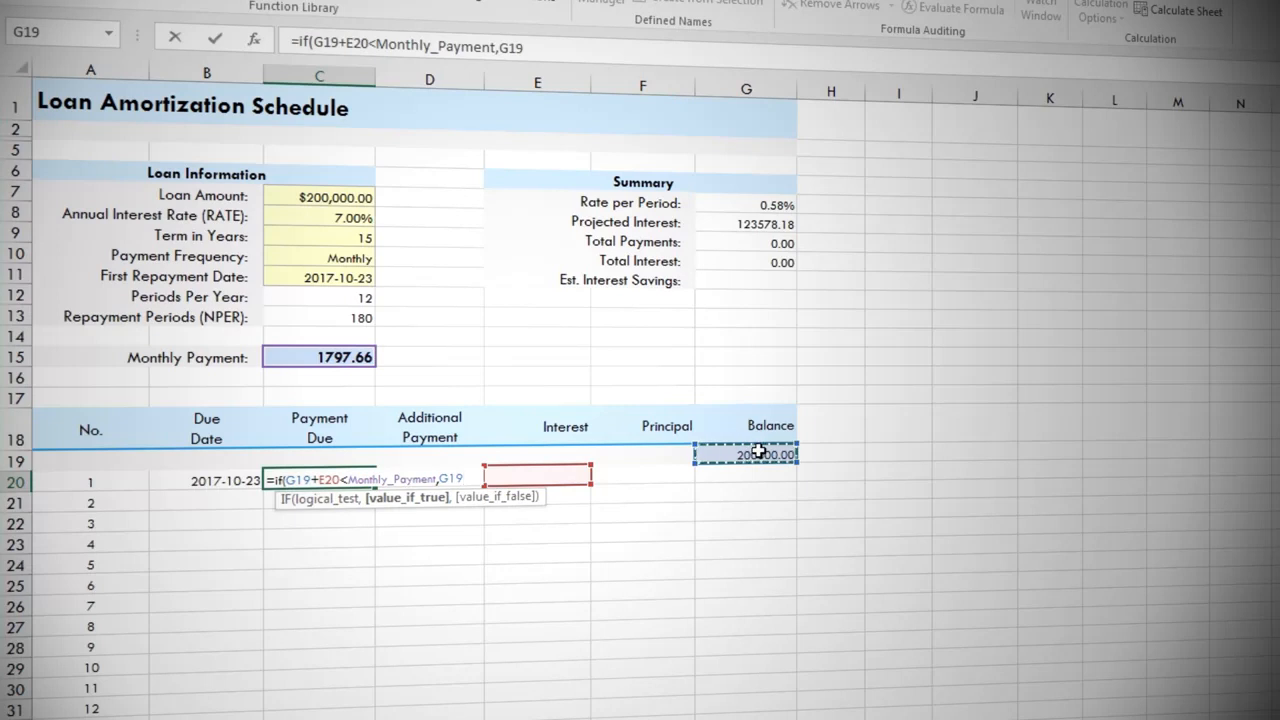
{"action": "type", "text": "+"}
{"action": "left_click", "coordinate": [588, 474]}
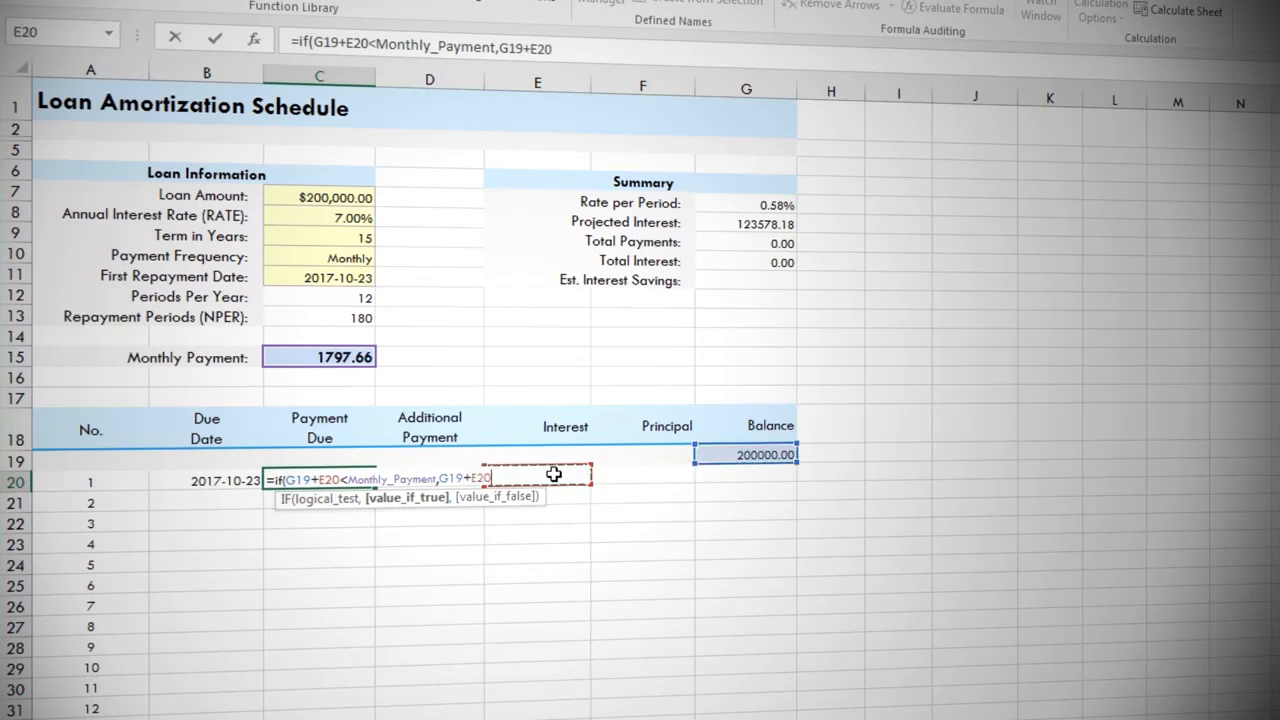
{"action": "type", "text": ","}
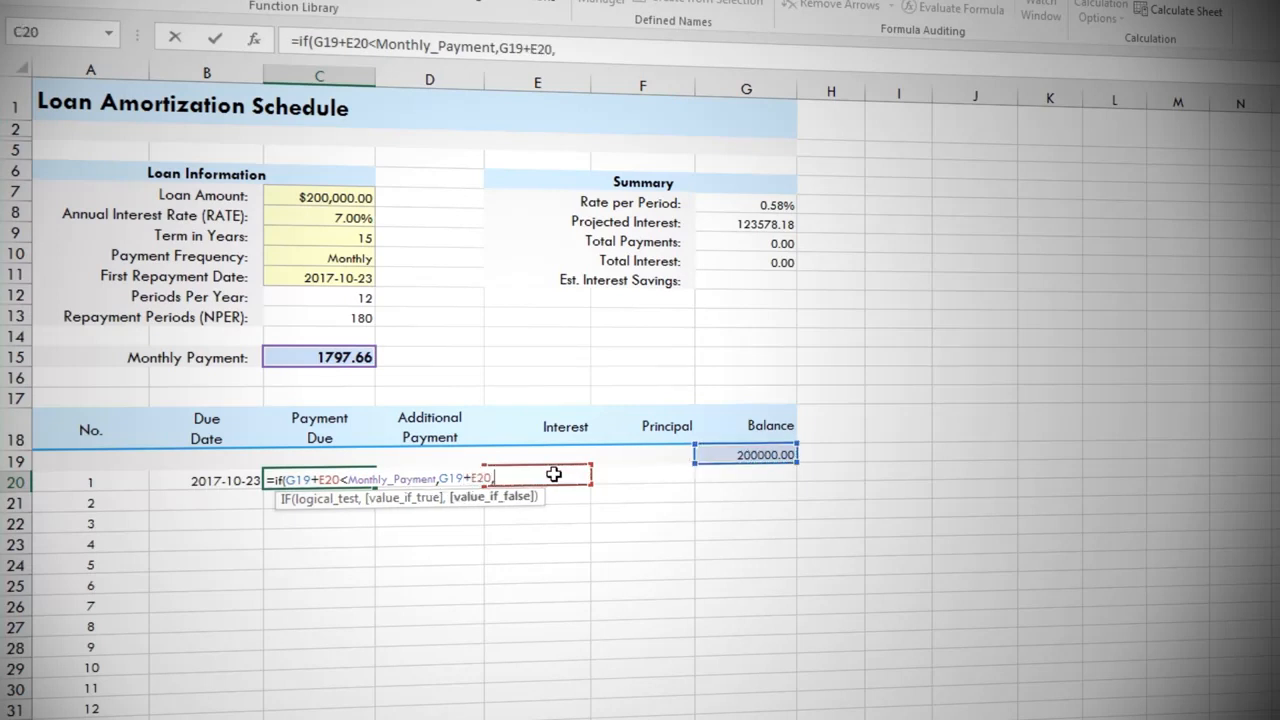
{"action": "left_click", "coordinate": [323, 357]}
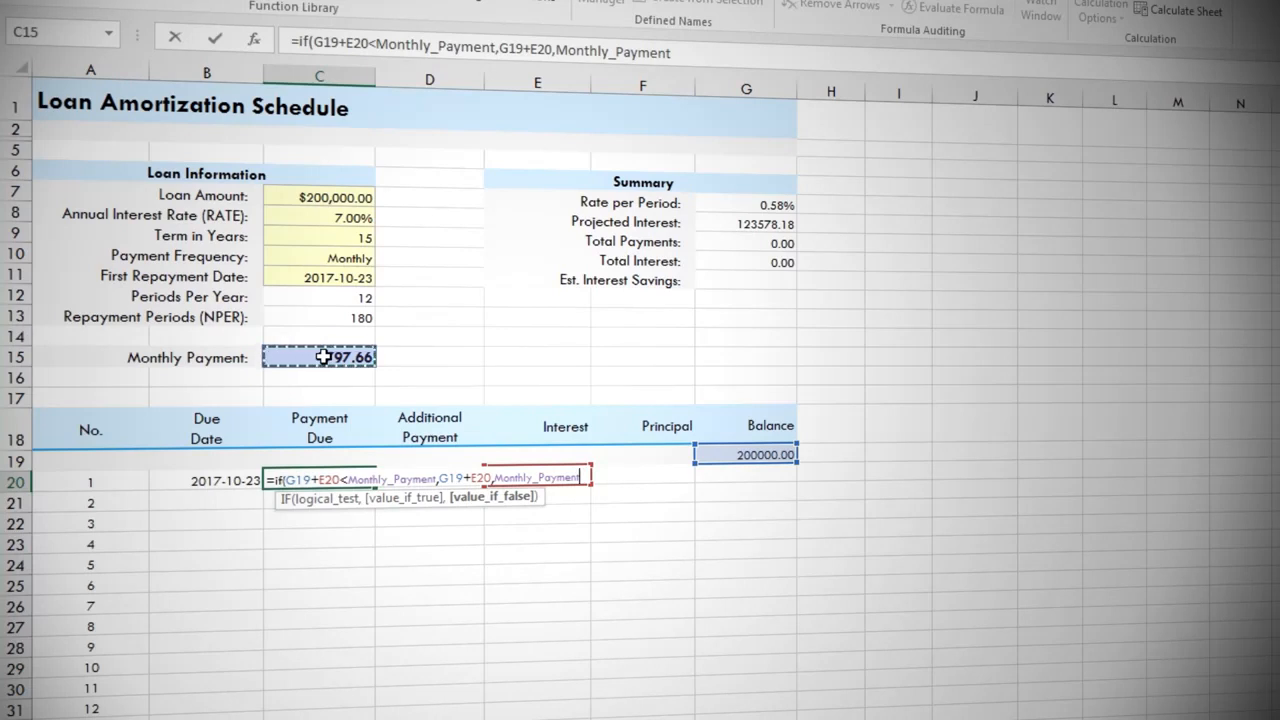
{"action": "key", "text": "Return"}
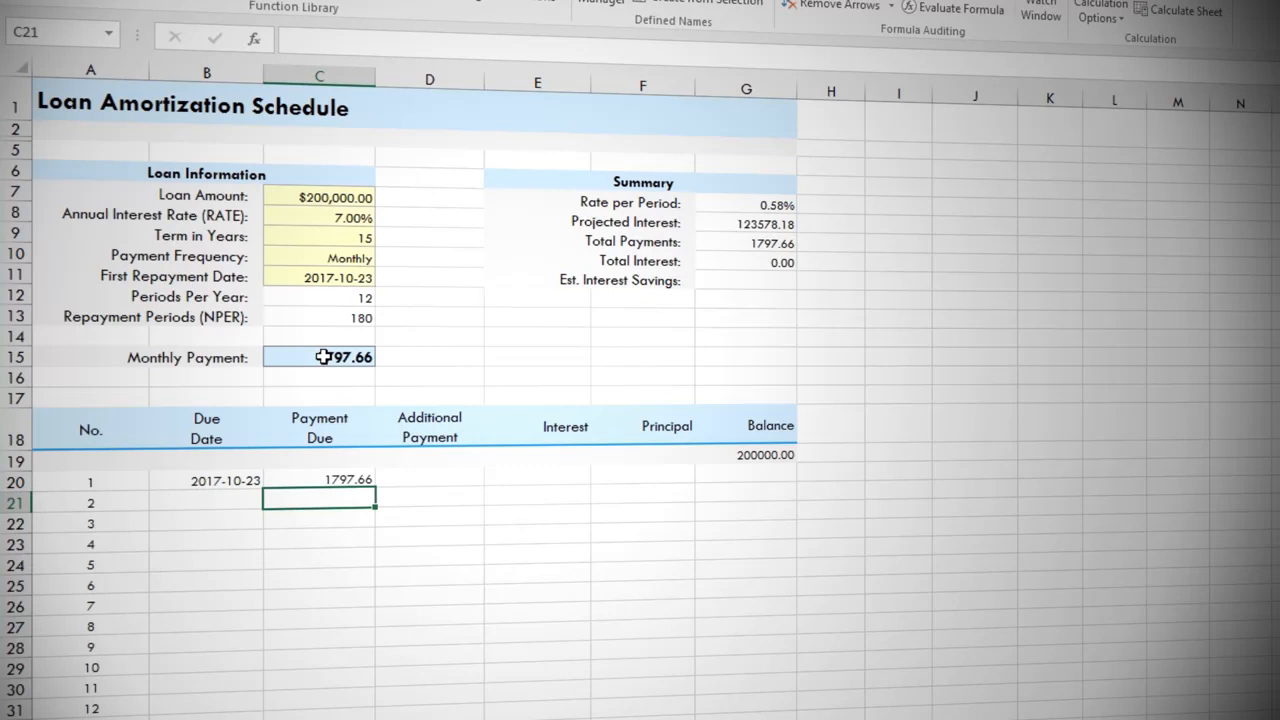
Step: Fill the C20 payment formula down the Payment Due column
{"action": "left_click", "coordinate": [350, 480]}
{"action": "double_click", "coordinate": [376, 484]}
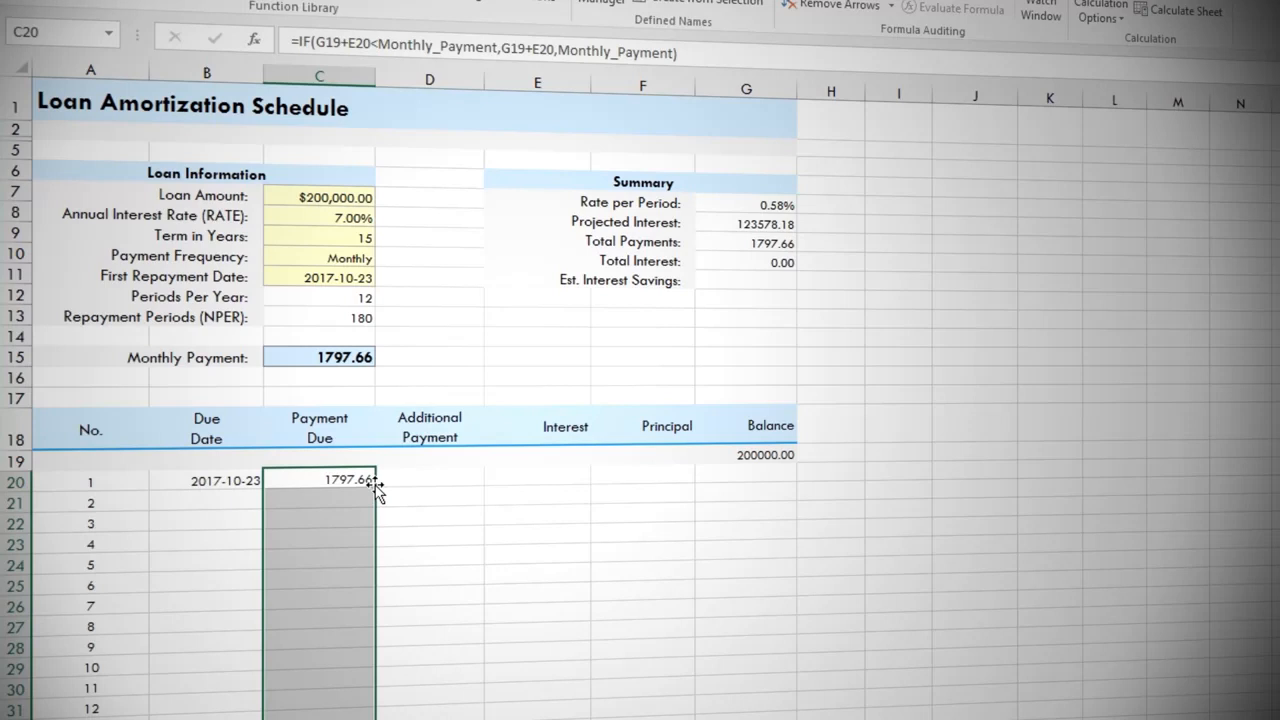
{"action": "left_click", "coordinate": [400, 480]}
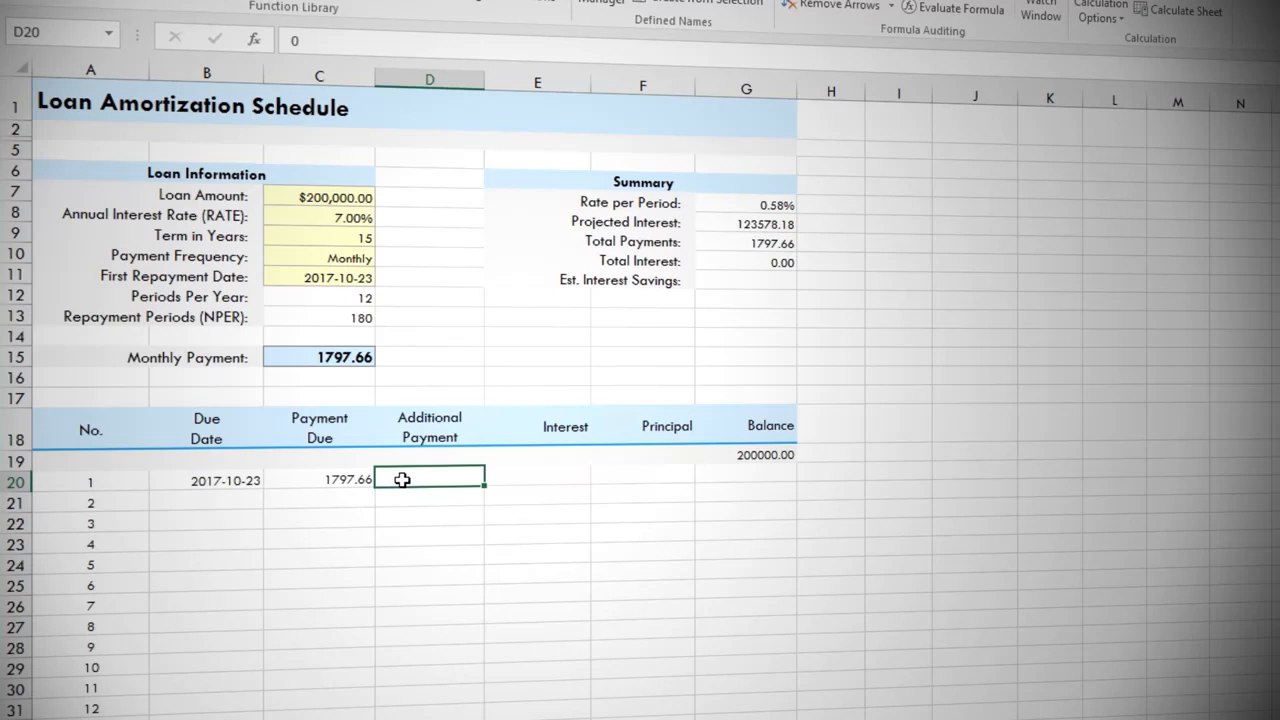
Step: Calculate the first period's interest in E20 with =G19*Rate and fill it down the Interest column
{"action": "left_click", "coordinate": [514, 480]}
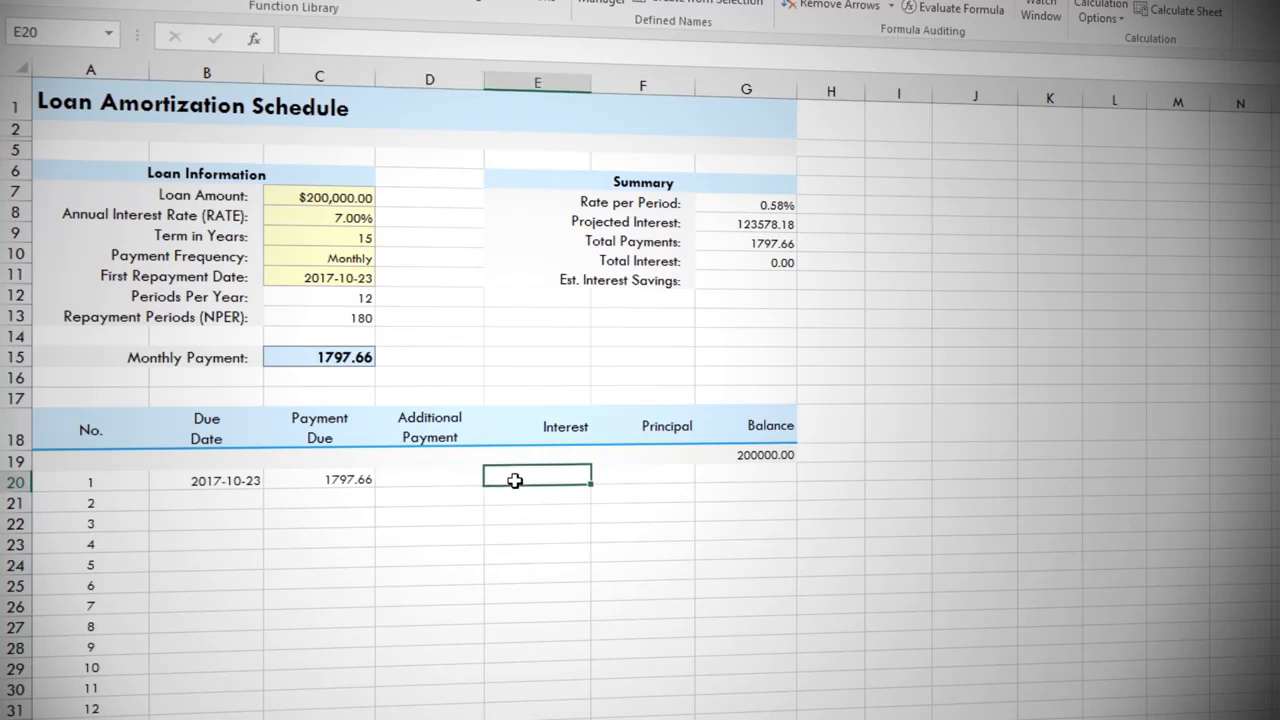
{"action": "type", "text": "="}
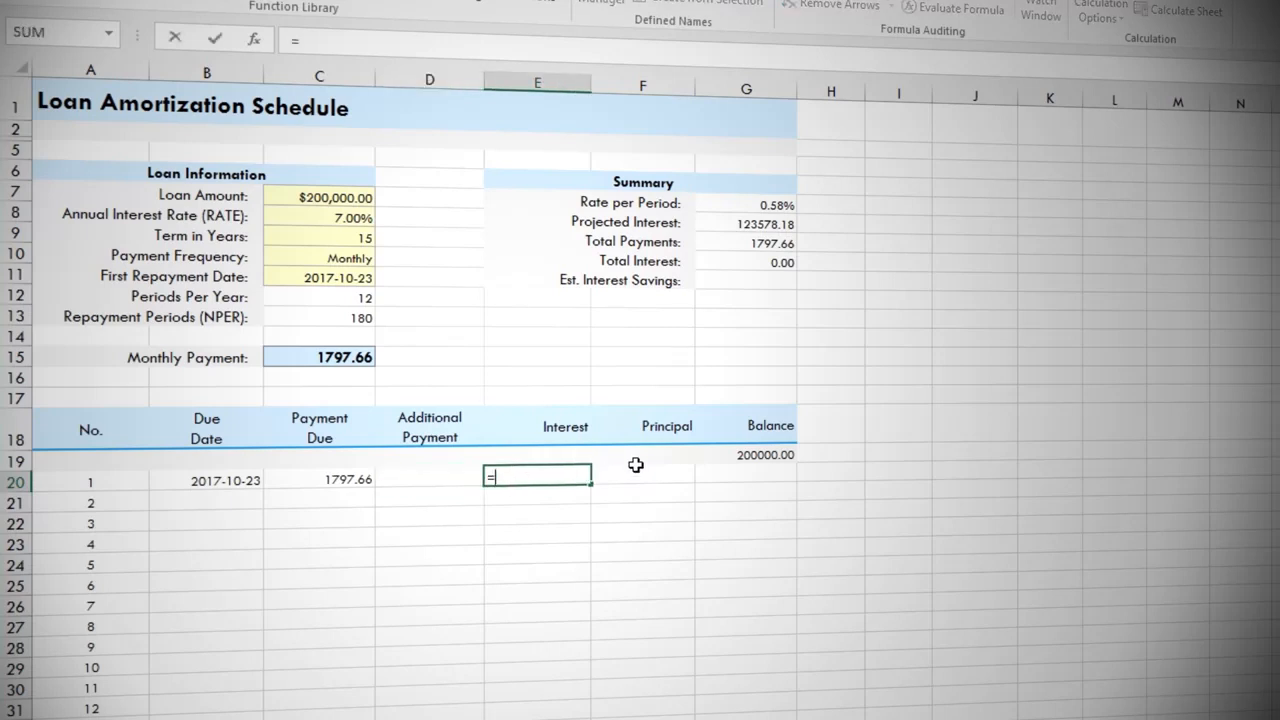
{"action": "left_click", "coordinate": [746, 453]}
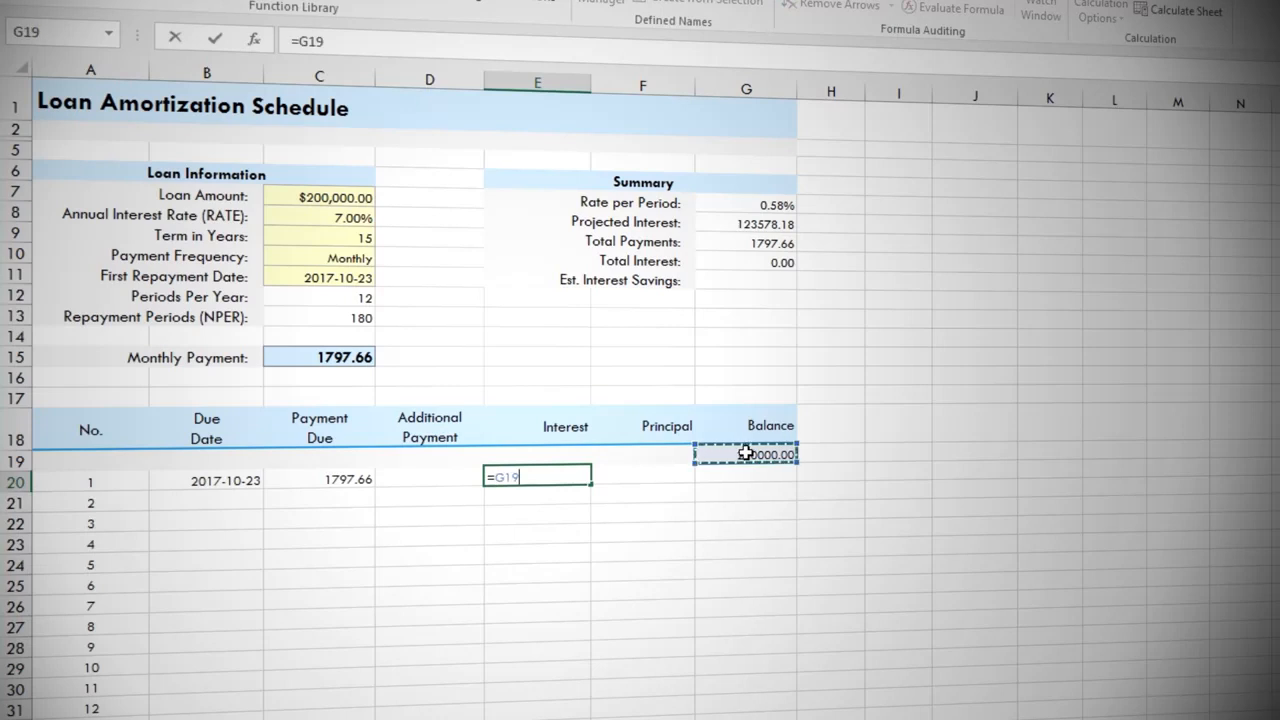
{"action": "type", "text": "*"}
{"action": "left_click", "coordinate": [767, 202]}
{"action": "key", "text": "Return"}
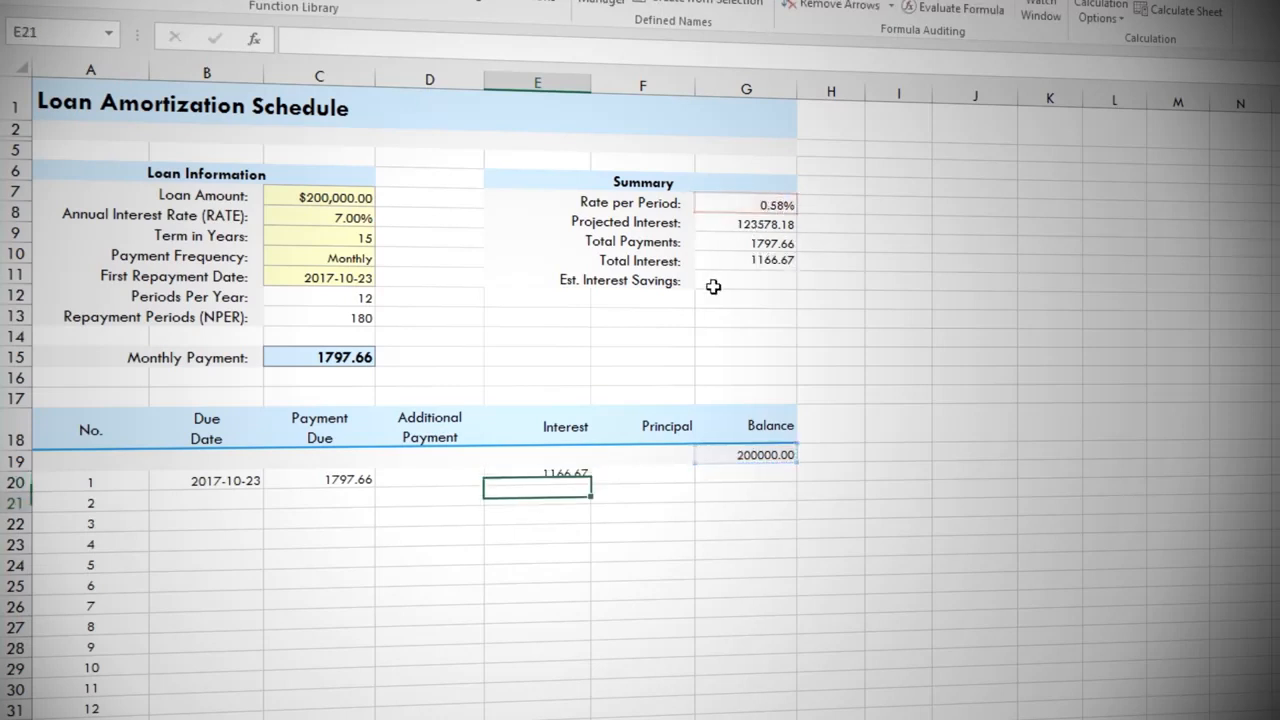
{"action": "left_click", "coordinate": [585, 478]}
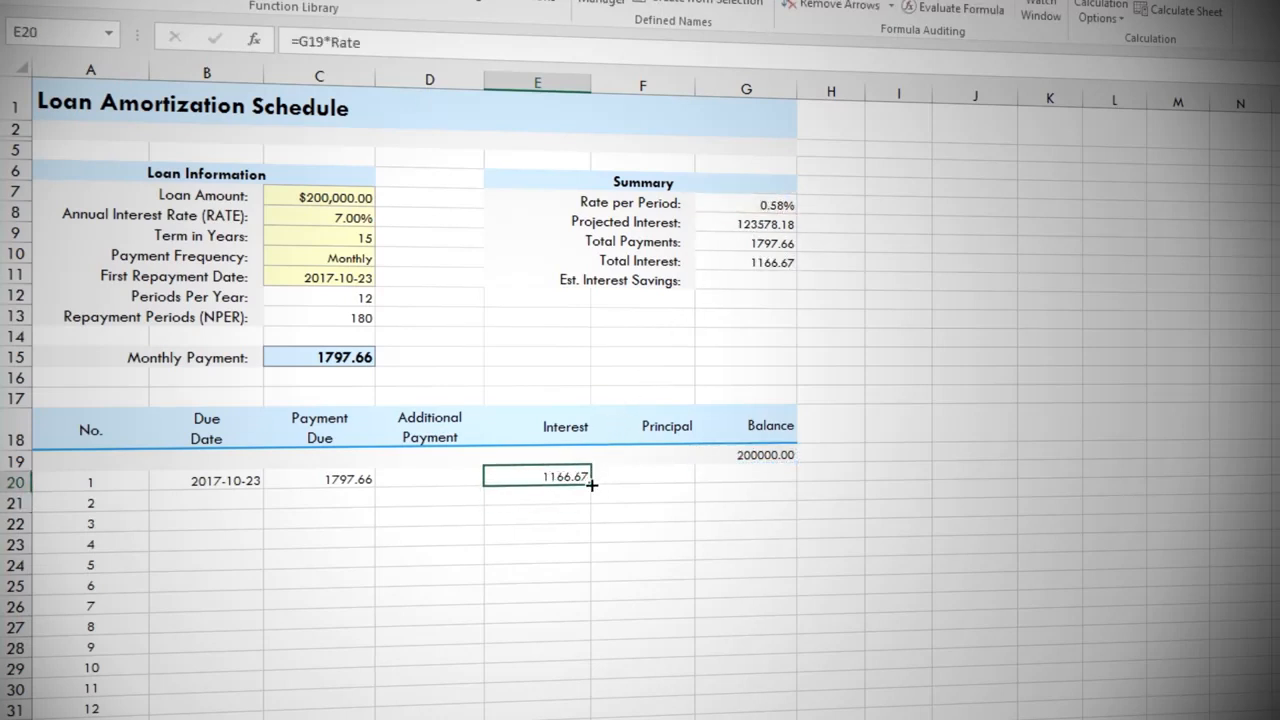
{"action": "double_click", "coordinate": [595, 483]}
Step: Calculate the first period's principal in F20 as payment minus interest plus additional payment with =C20-E20+D20
{"action": "left_click", "coordinate": [638, 473]}
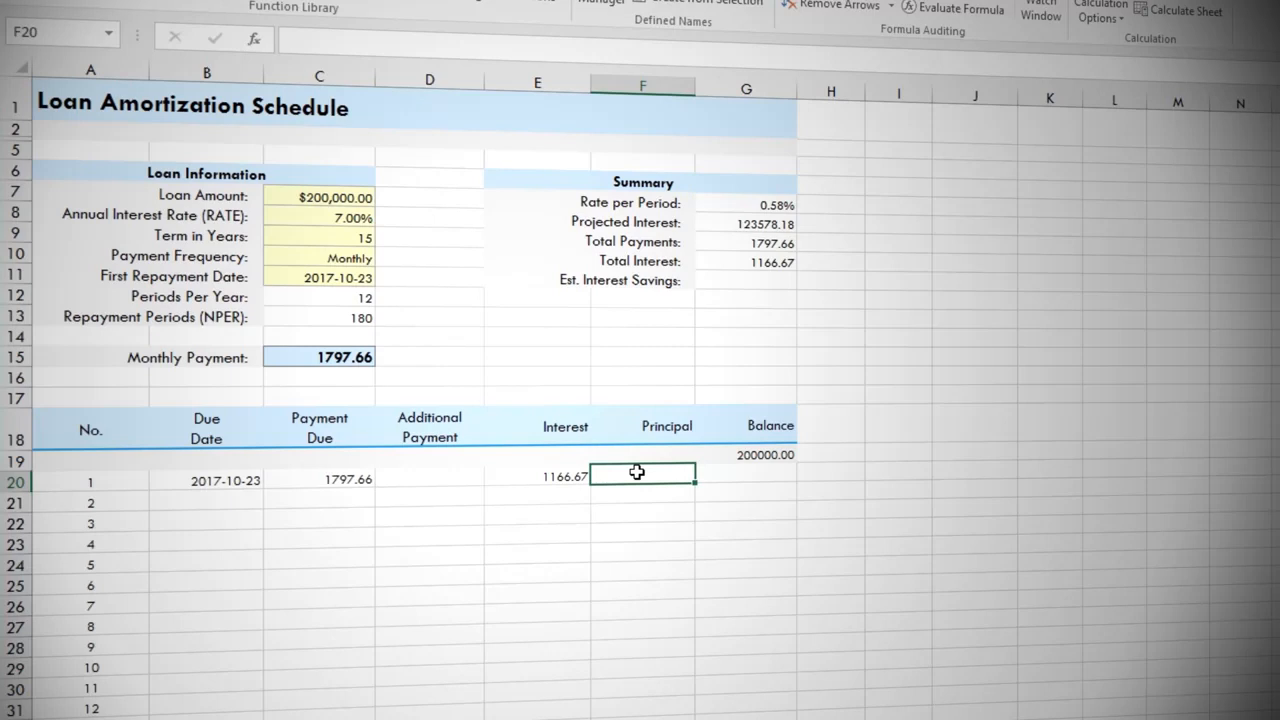
{"action": "type", "text": "="}
{"action": "left_click", "coordinate": [355, 478]}
{"action": "type", "text": "-"}
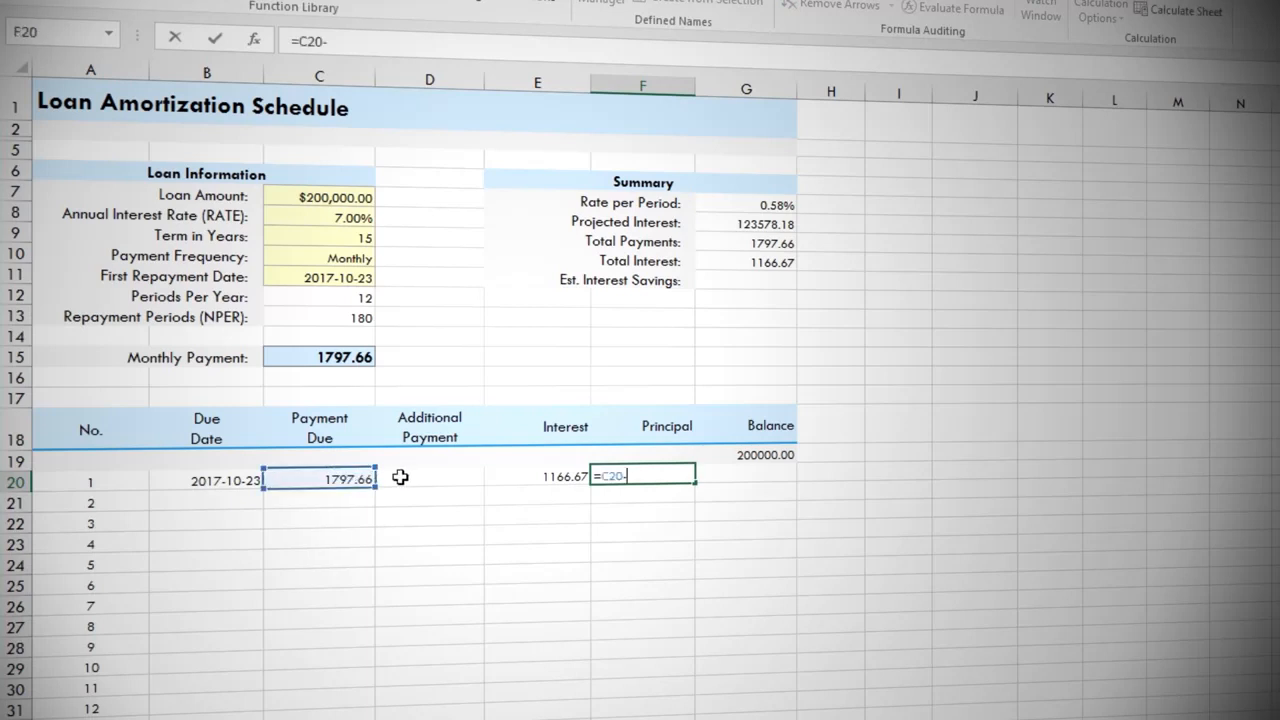
{"action": "left_click", "coordinate": [538, 477]}
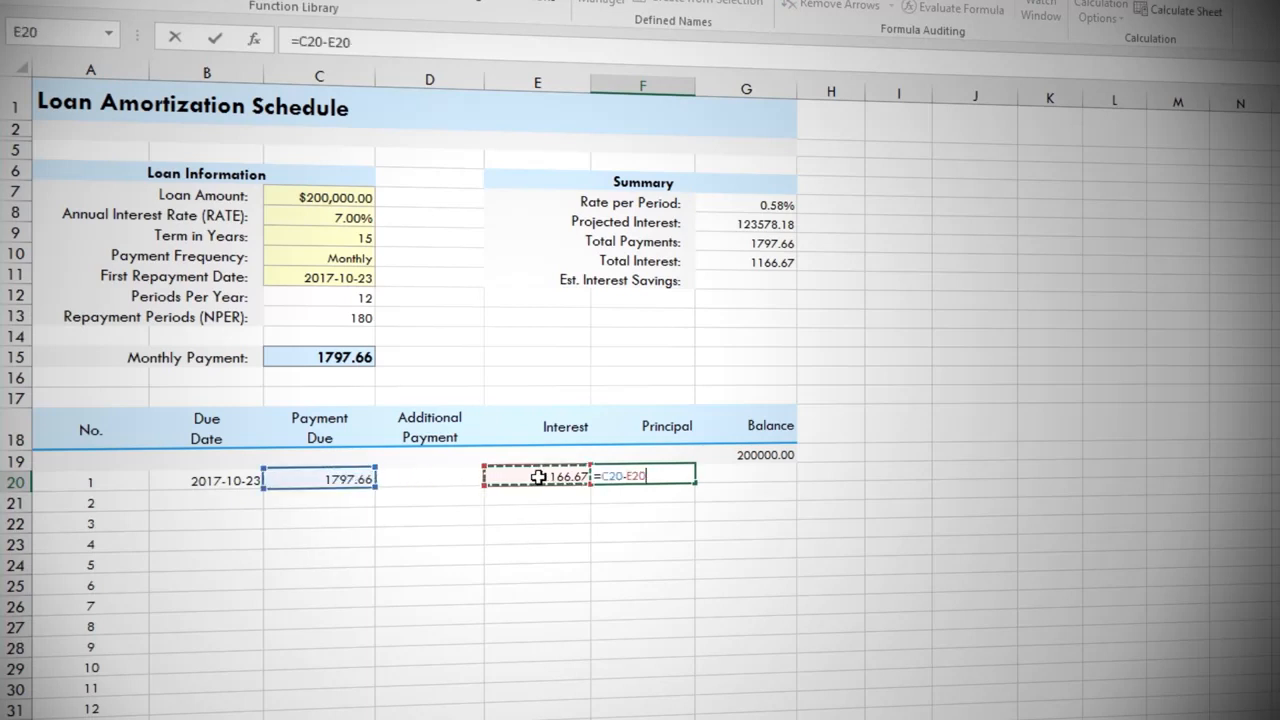
{"action": "type", "text": "+"}
{"action": "left_click", "coordinate": [445, 477]}
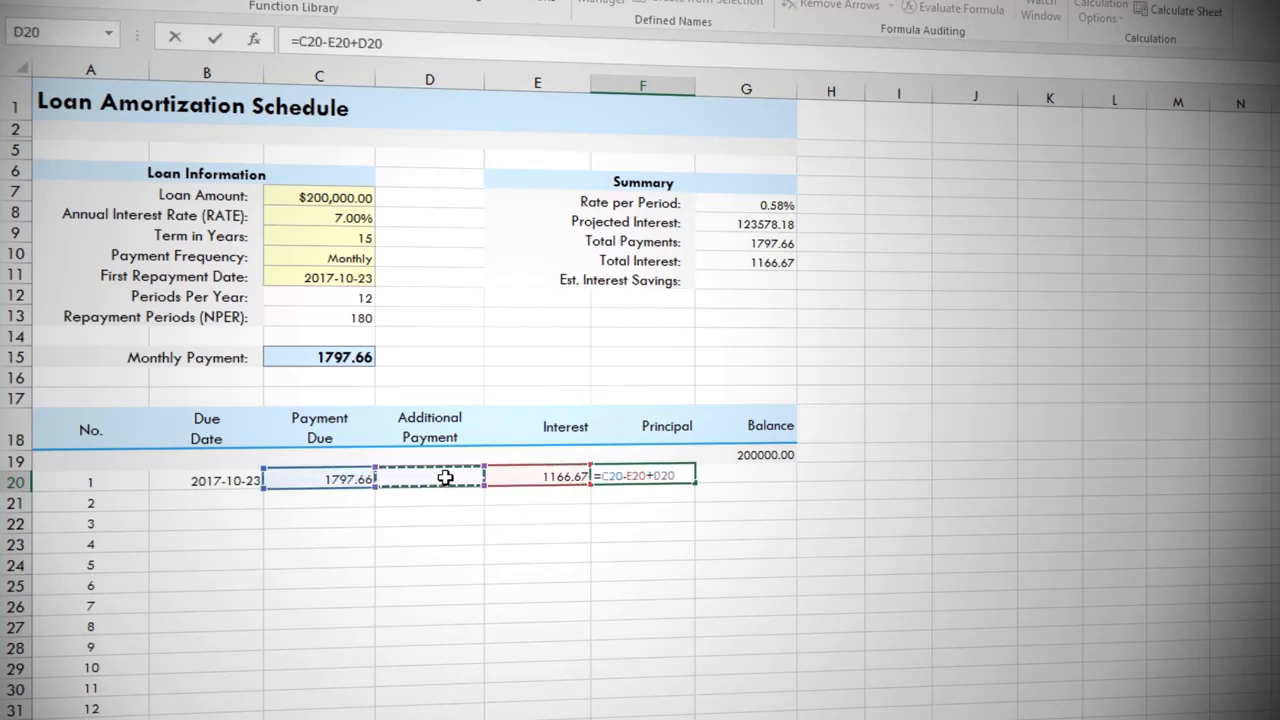
{"action": "key", "text": "Return"}
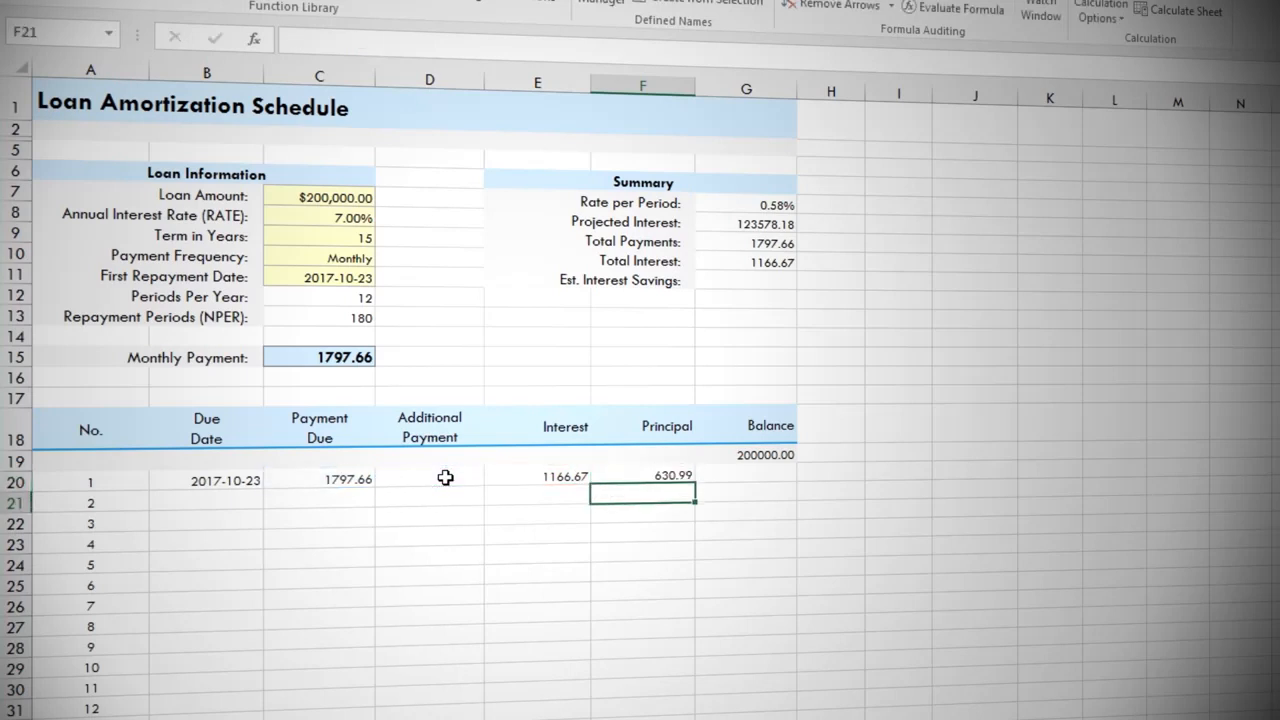
{"action": "left_click", "coordinate": [655, 476]}
Step: Calculate the first period's balance in G20 with =G19-F20 and fill the Principal and Balance formulas down their columns
{"action": "left_click", "coordinate": [729, 473]}
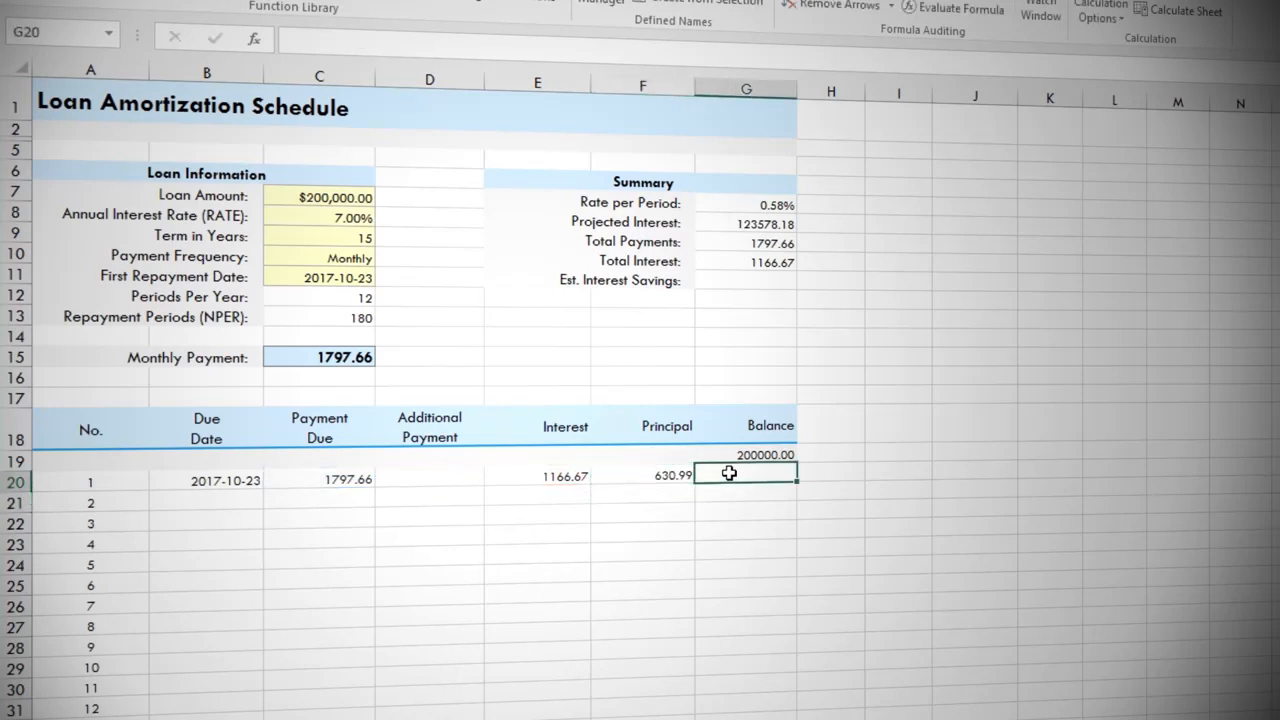
{"action": "type", "text": "="}
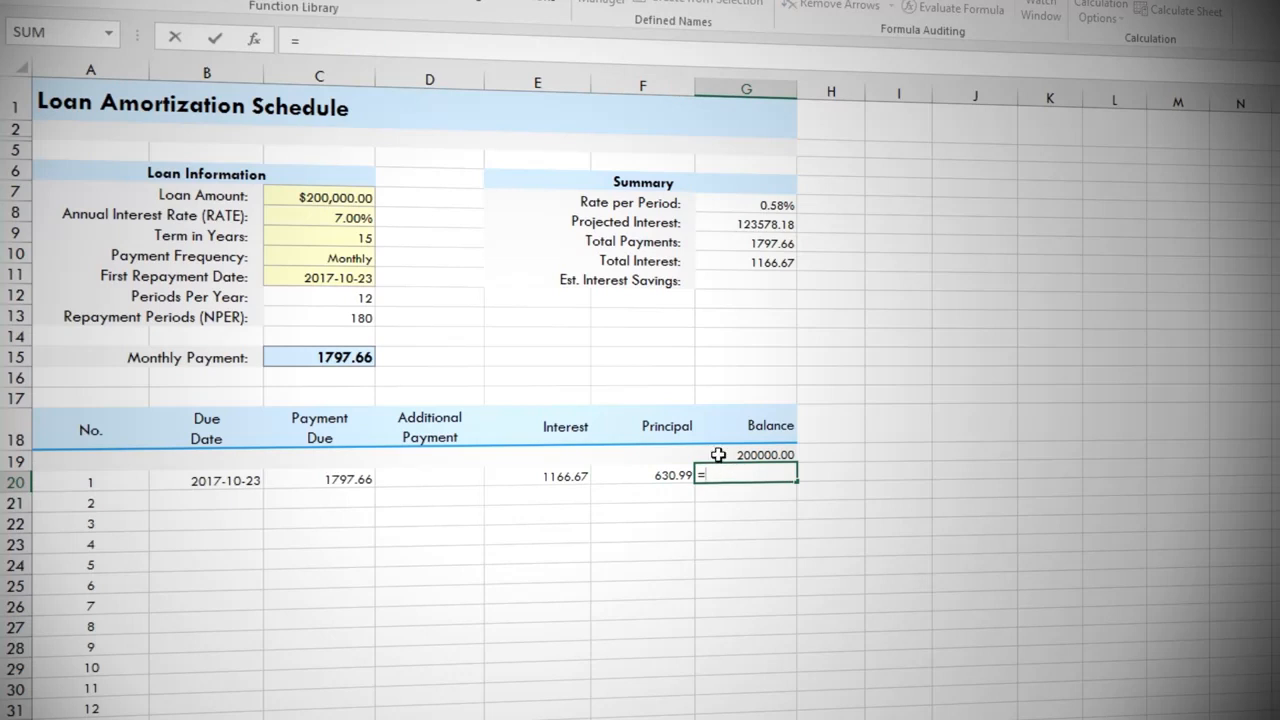
{"action": "left_click", "coordinate": [718, 455]}
{"action": "type", "text": "-"}
{"action": "left_click", "coordinate": [652, 476]}
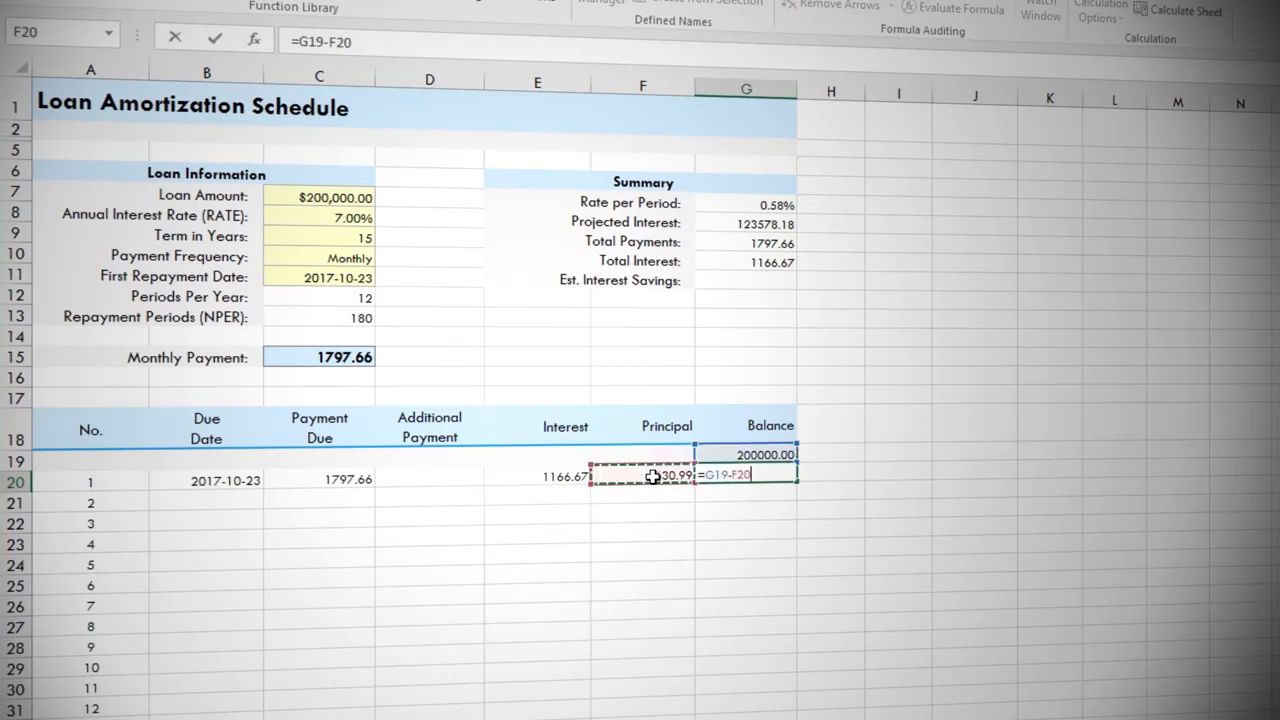
{"action": "key", "text": "Return"}
{"action": "left_click_drag", "start_coordinate": [655, 476], "coordinate": [752, 478]}
{"action": "double_click", "coordinate": [797, 481]}
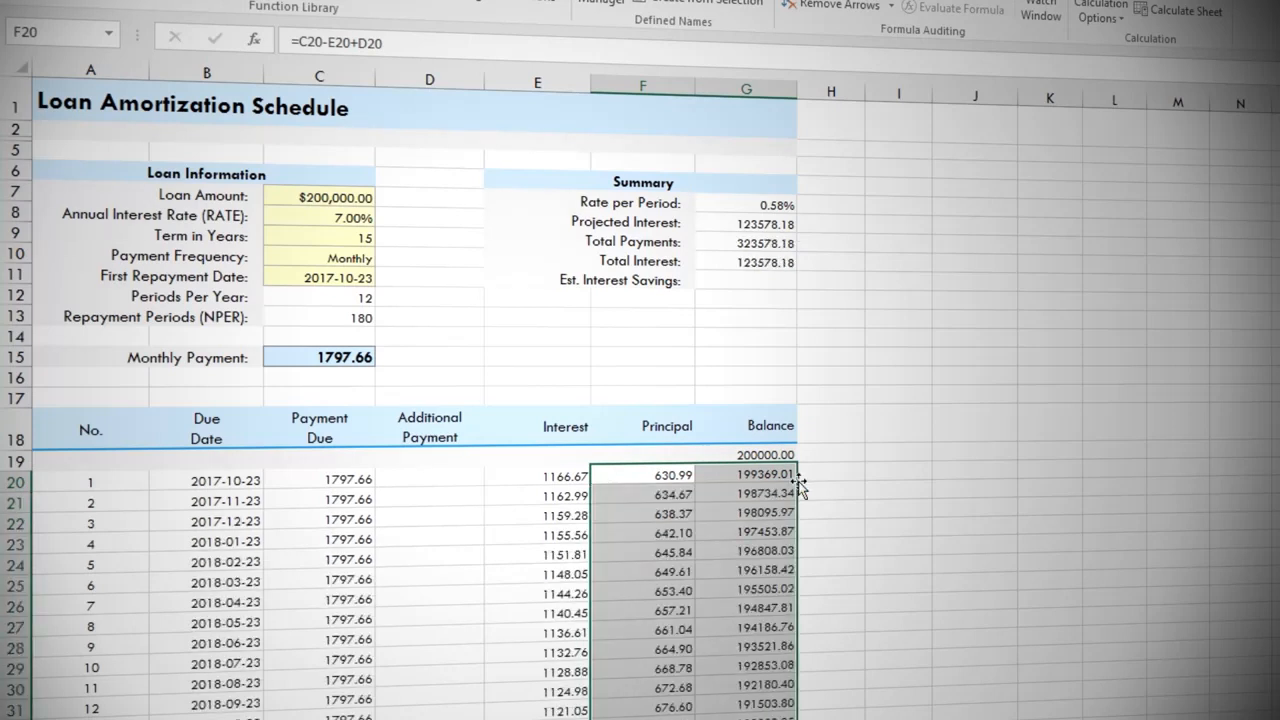
Step: Enter an additional payment of 500 for the first period in D20
{"action": "left_click", "coordinate": [550, 470]}
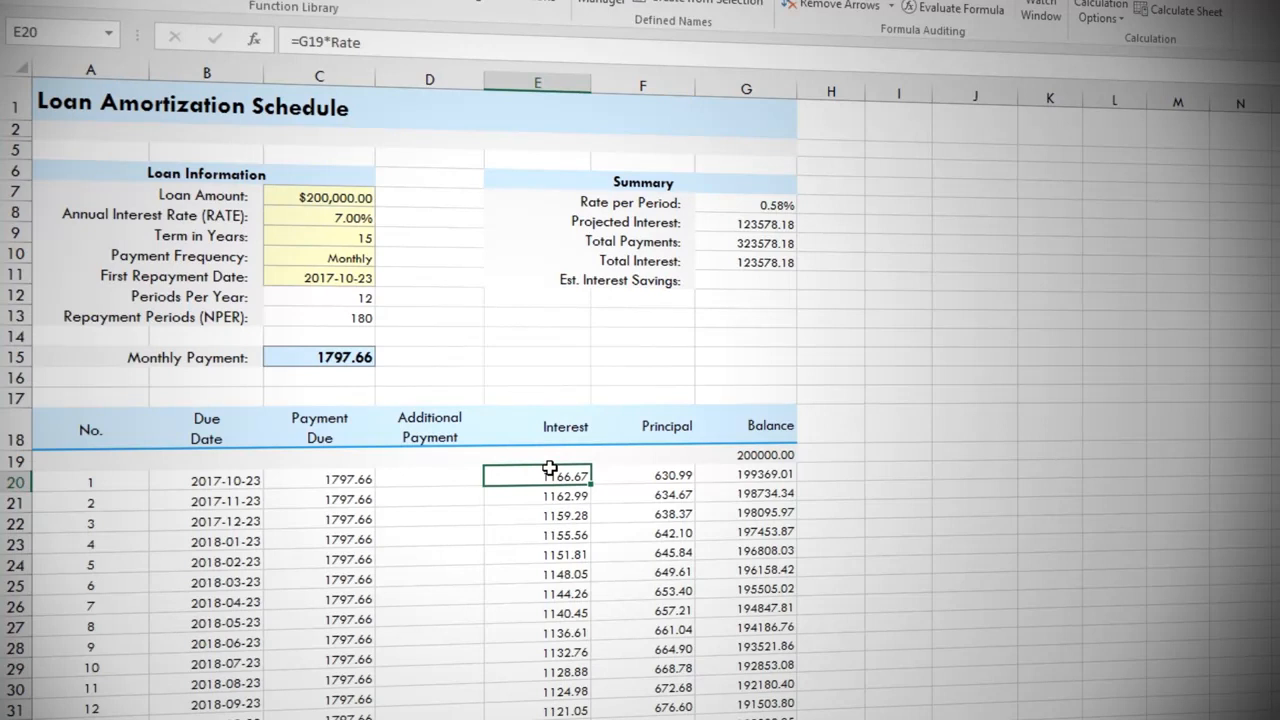
{"action": "left_click", "coordinate": [443, 472]}
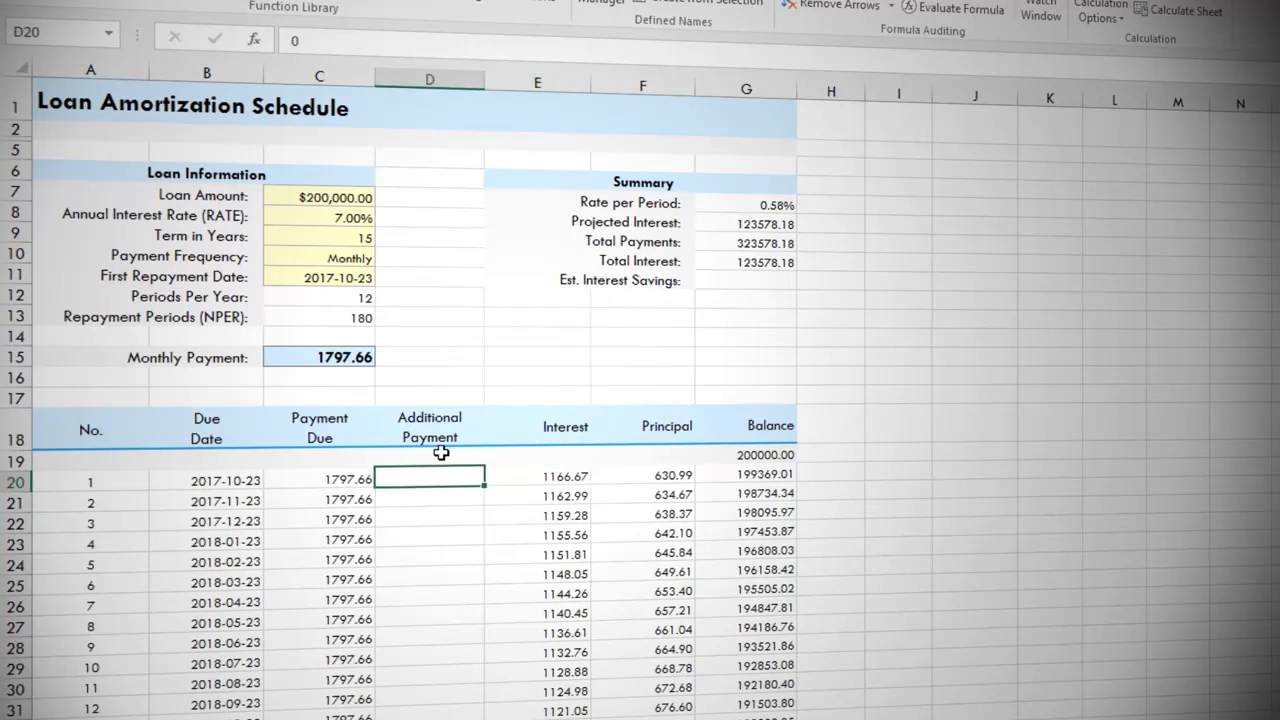
{"action": "type", "text": "500"}
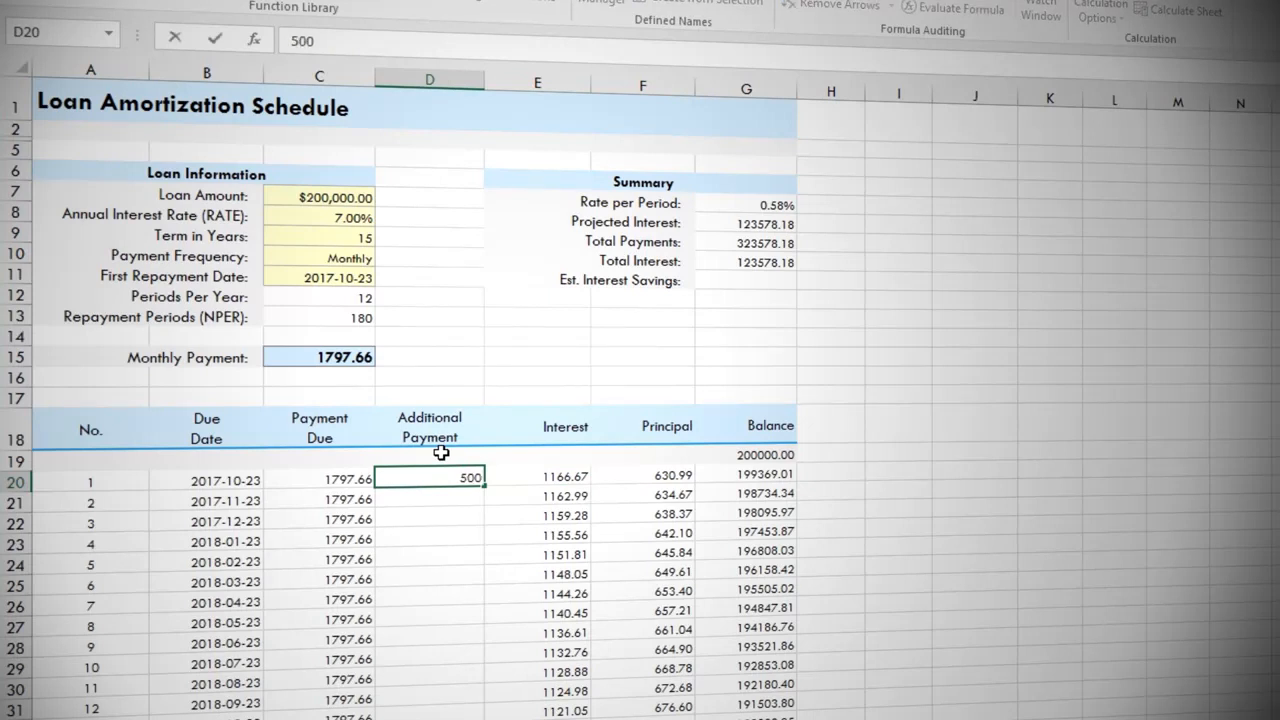
{"action": "key", "text": "Return"}
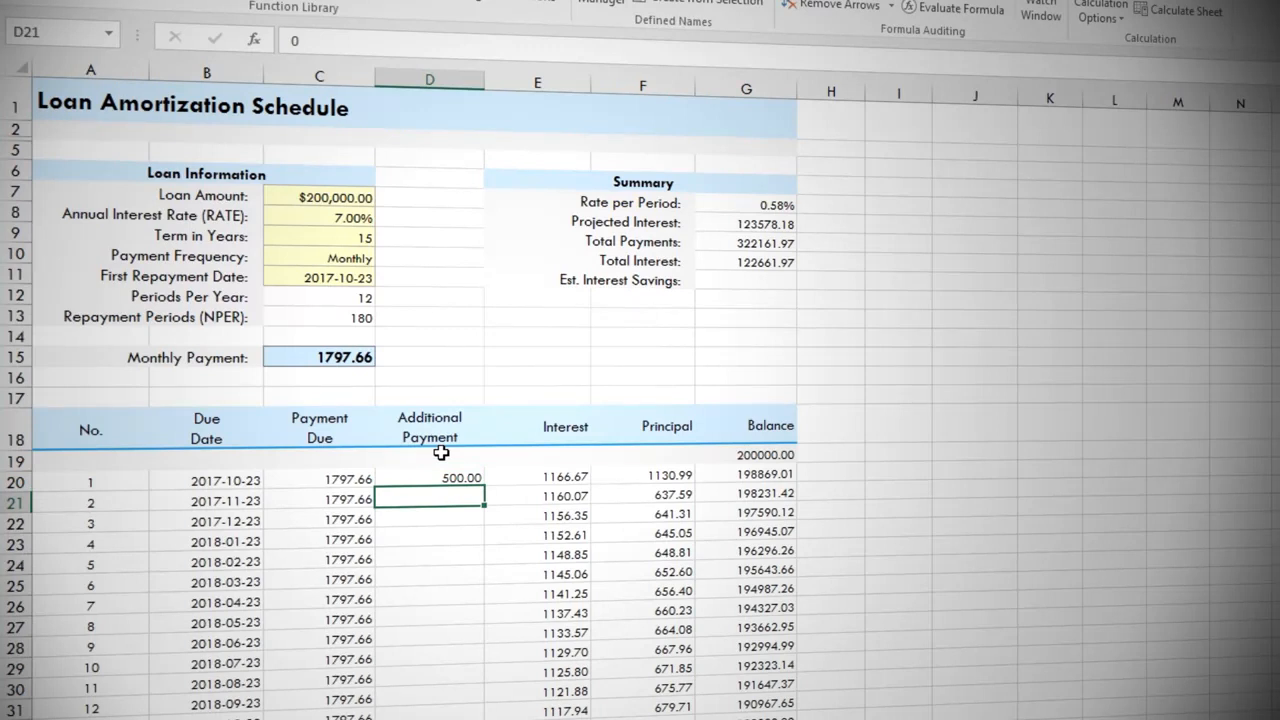
Step: Calculate Est. Interest Savings in G11 as projected interest minus total interest with =G8-G10
{"action": "left_click", "coordinate": [752, 282]}
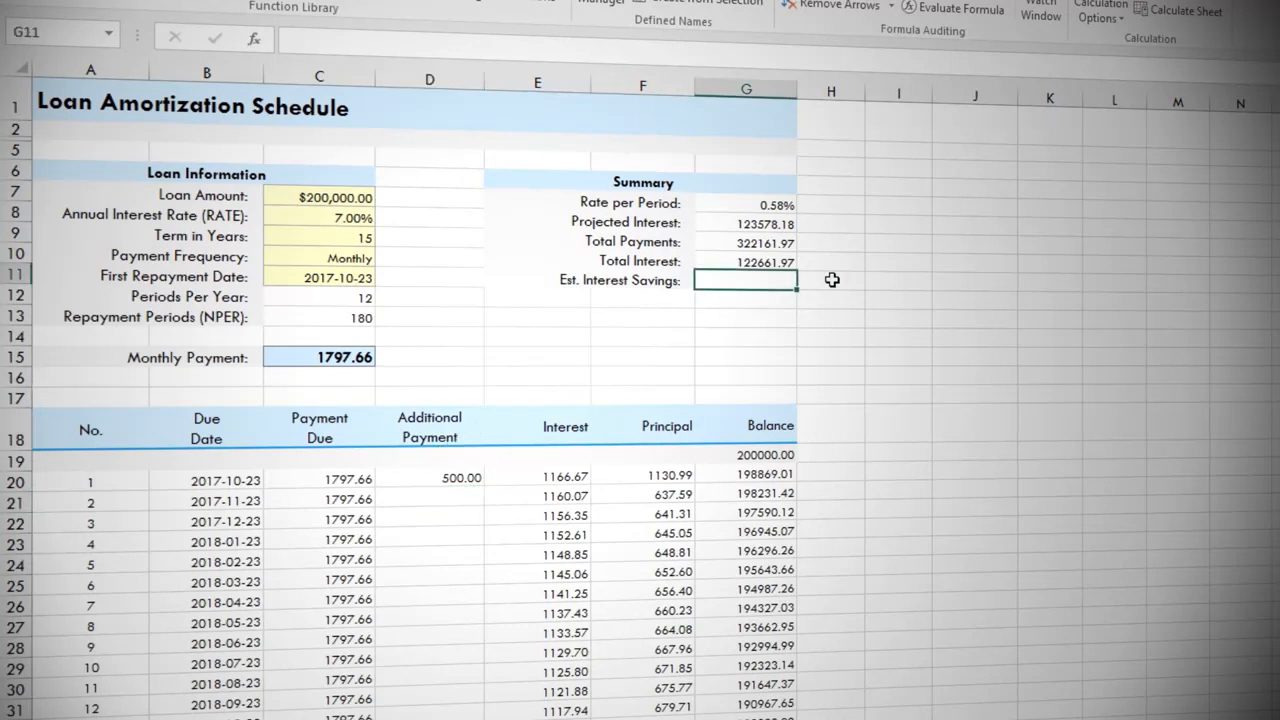
{"action": "type", "text": "="}
{"action": "left_click", "coordinate": [750, 224]}
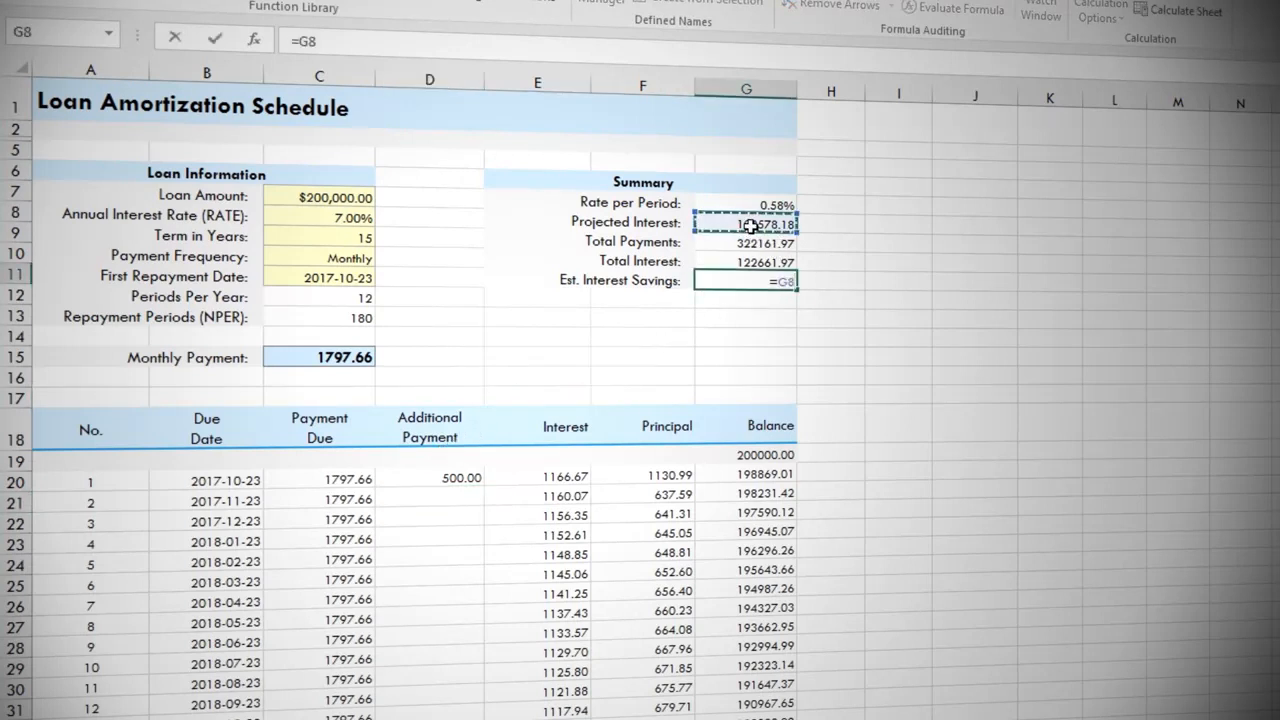
{"action": "type", "text": "-"}
{"action": "left_click", "coordinate": [750, 260]}
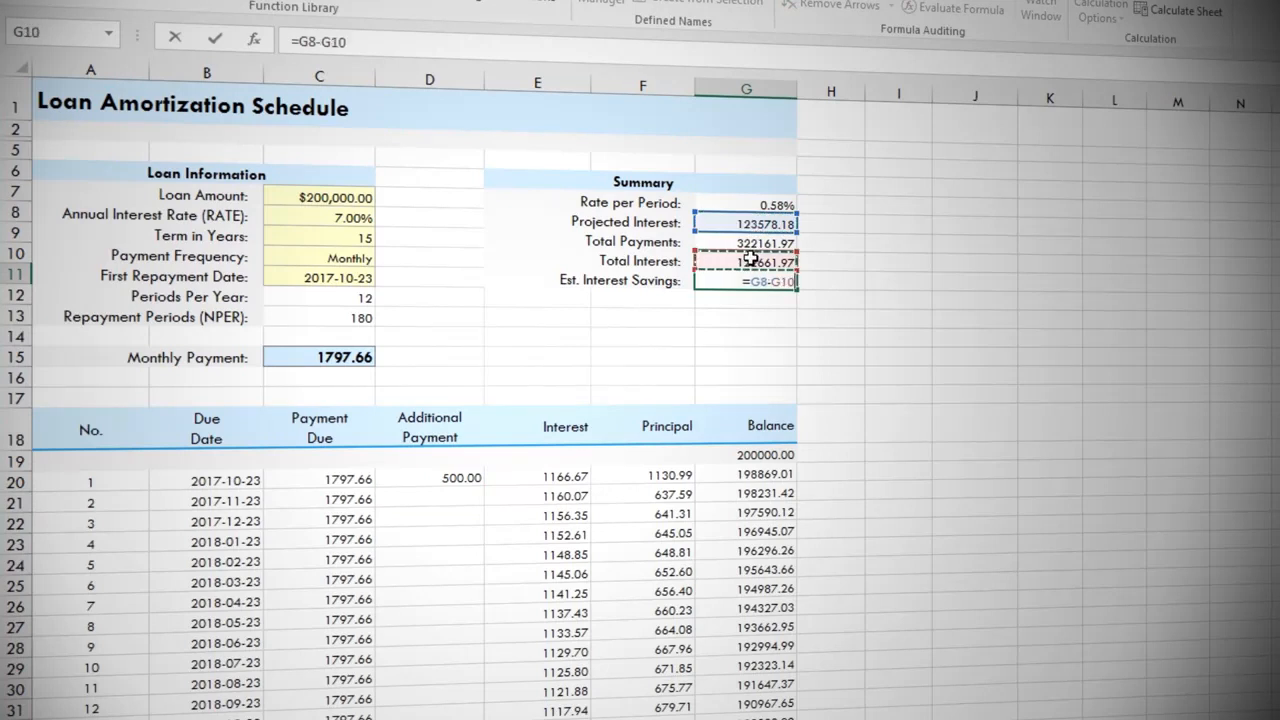
{"action": "key", "text": "Return"}
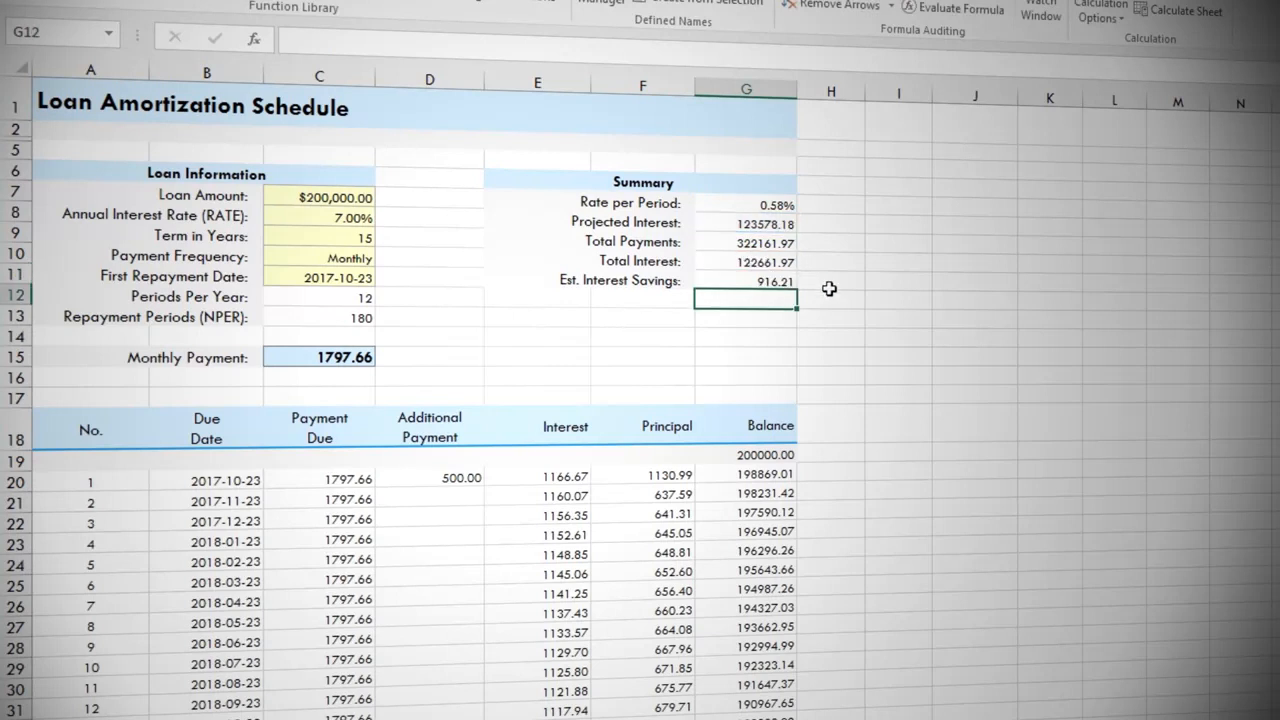